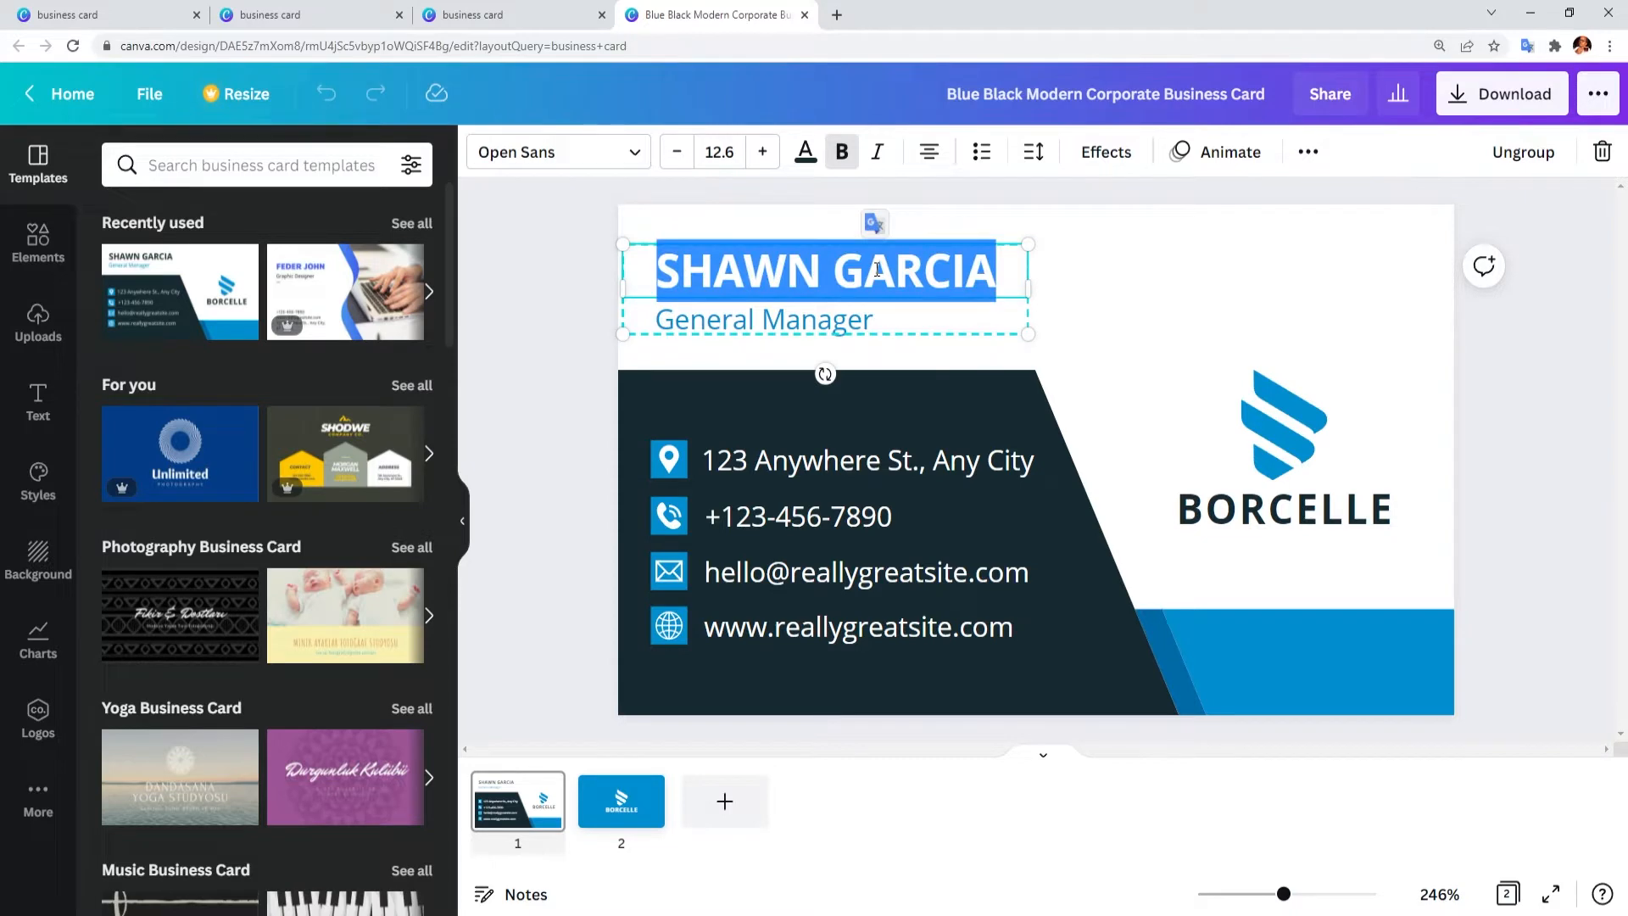
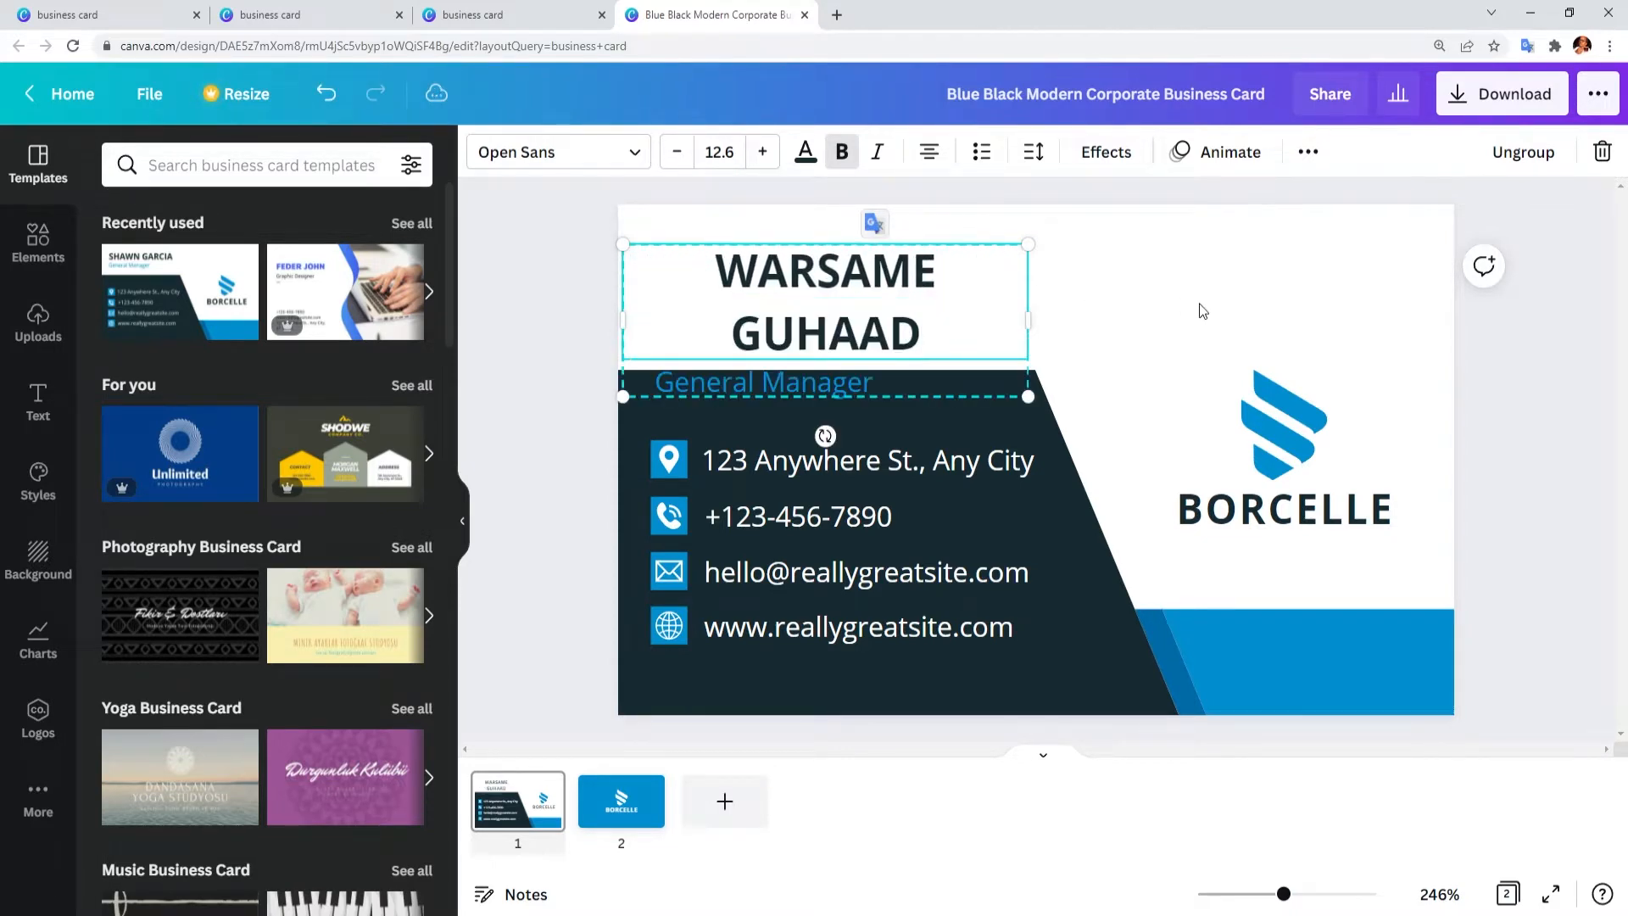
# Step: Put the cardholder's full name on one line and change the job title to 'Maamulaha guud'
pyautogui.moveTo(1029, 299); pyautogui.dragTo(1052, 299)
pyautogui.doubleClick(838, 321)
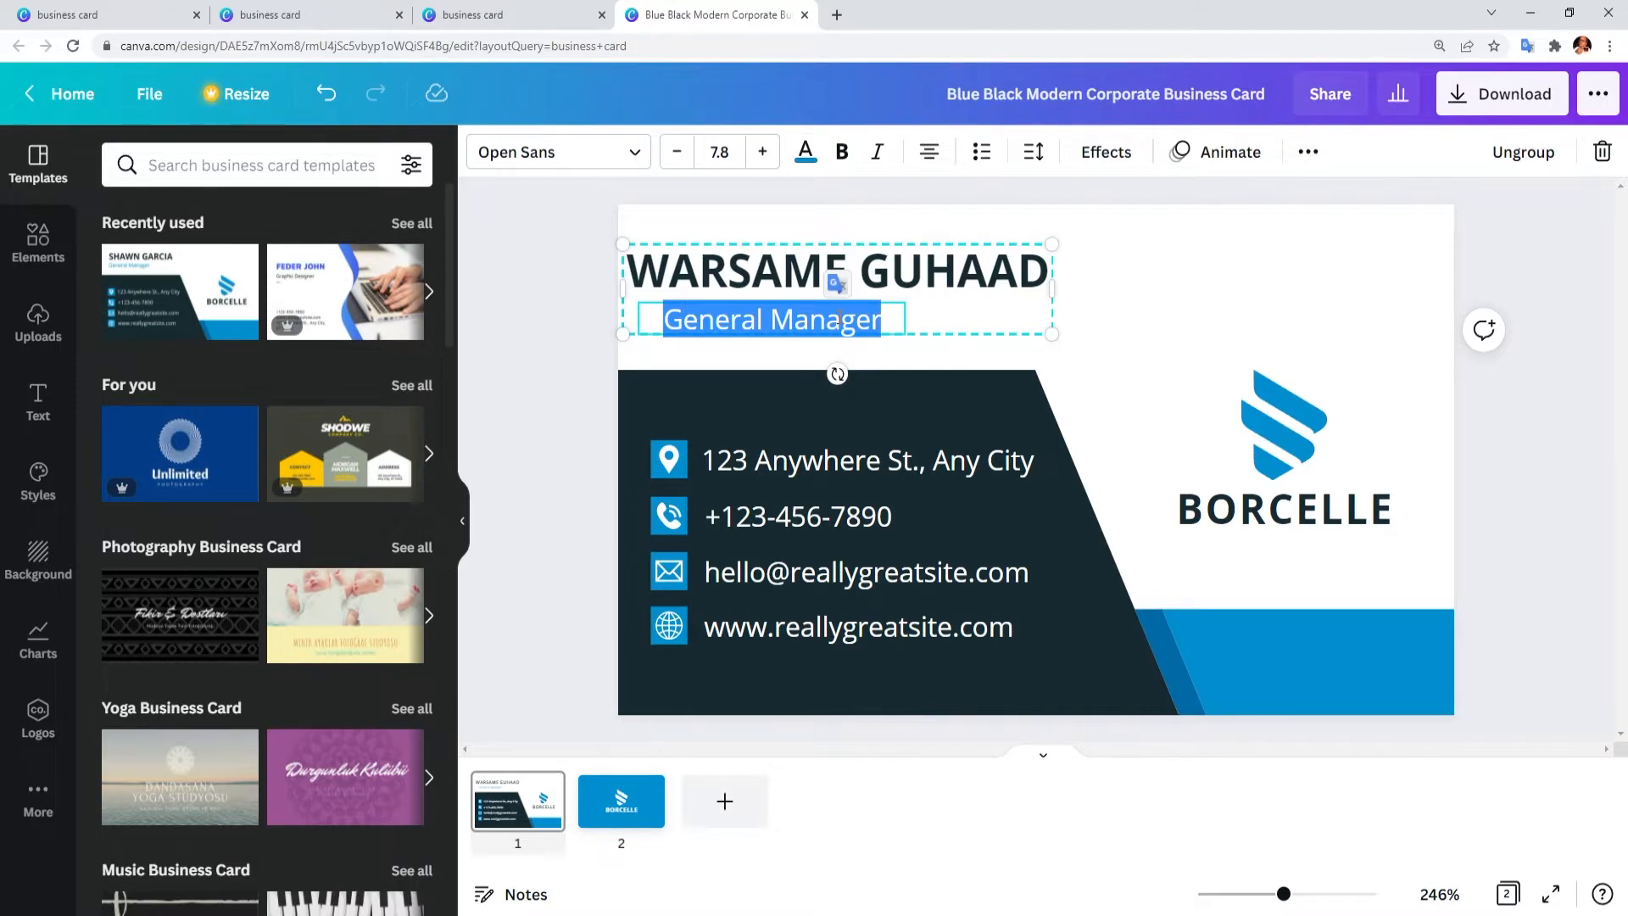
pyautogui.write('Maa')
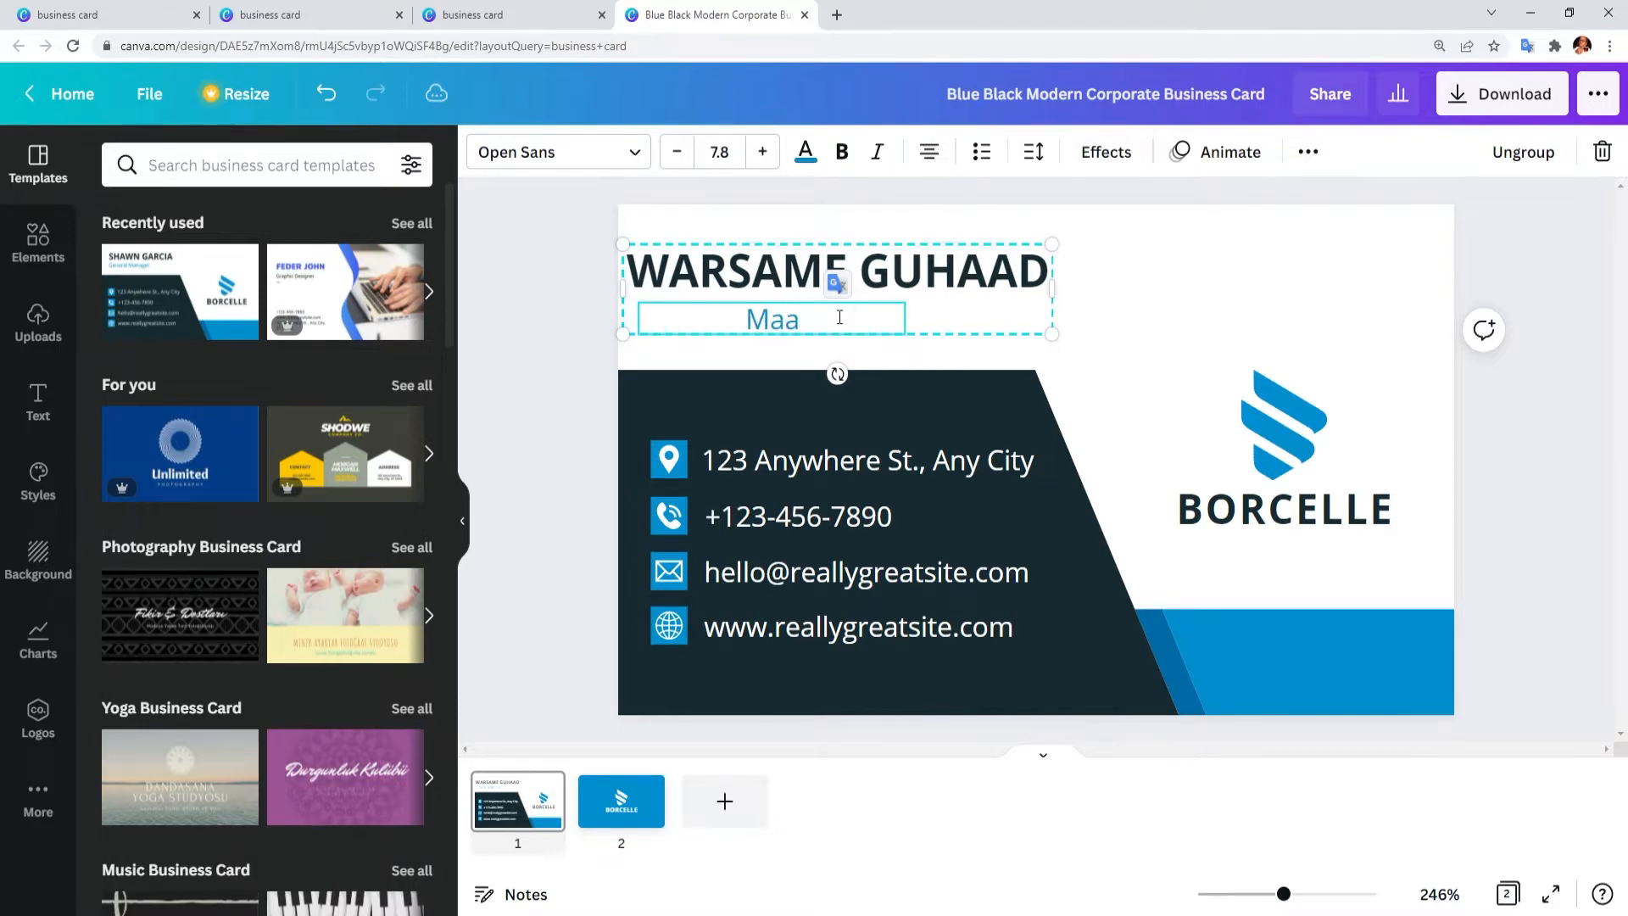
pyautogui.write('mulaha guud')
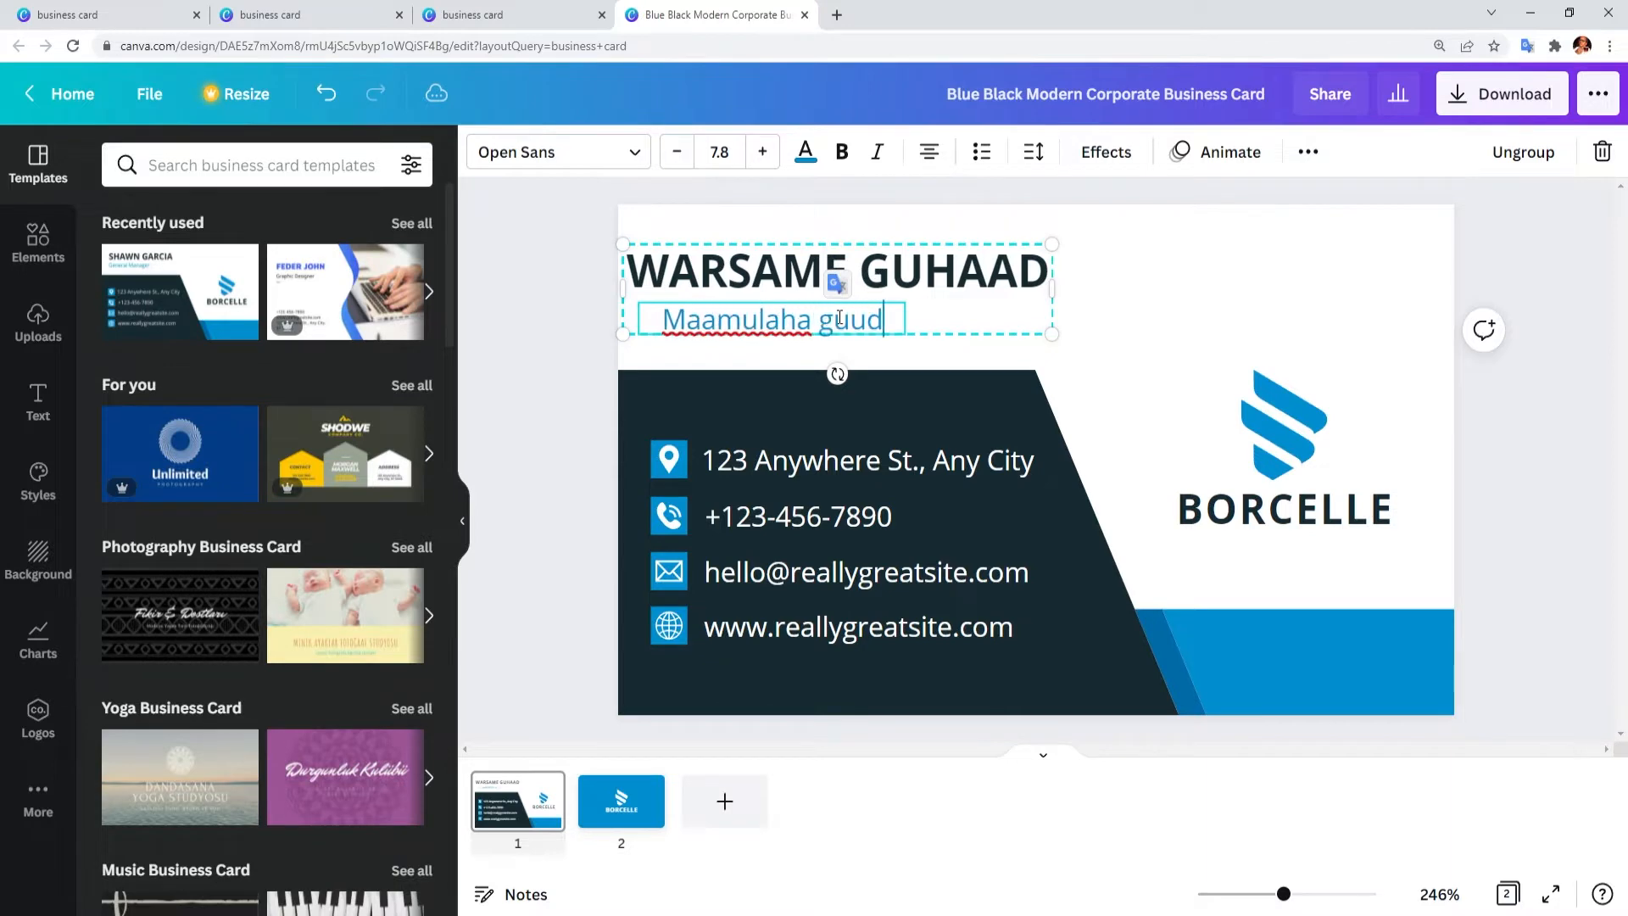
pyautogui.click(1248, 268)
pyautogui.hotkey('ctrl', 'z')
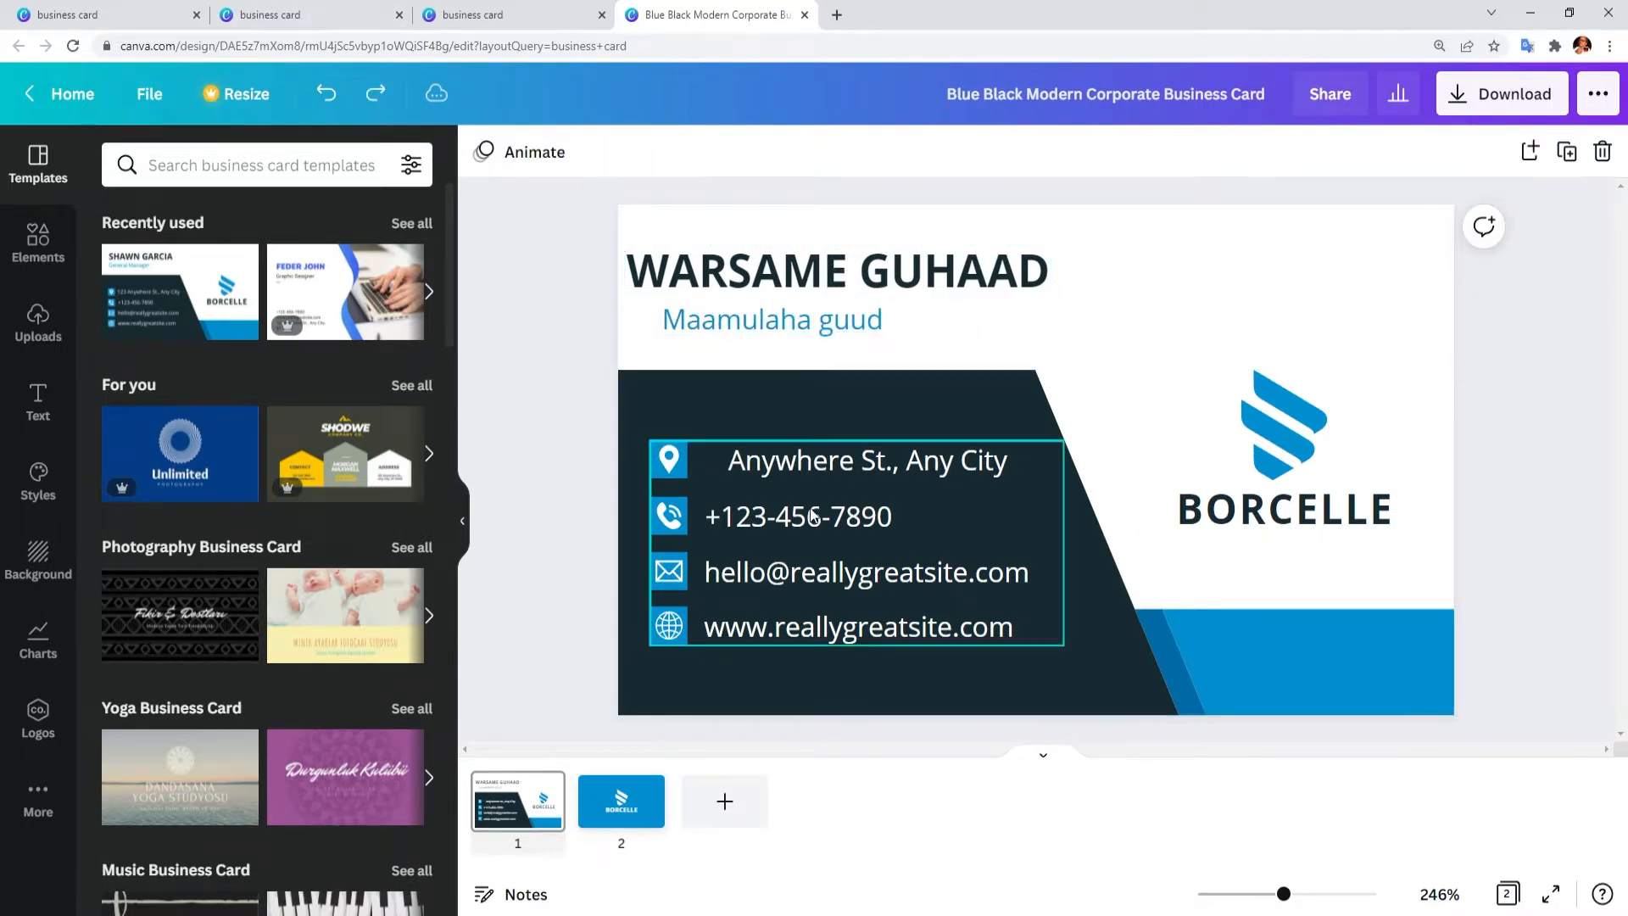
pyautogui.click(833, 466)
pyautogui.doubleClick(833, 466)
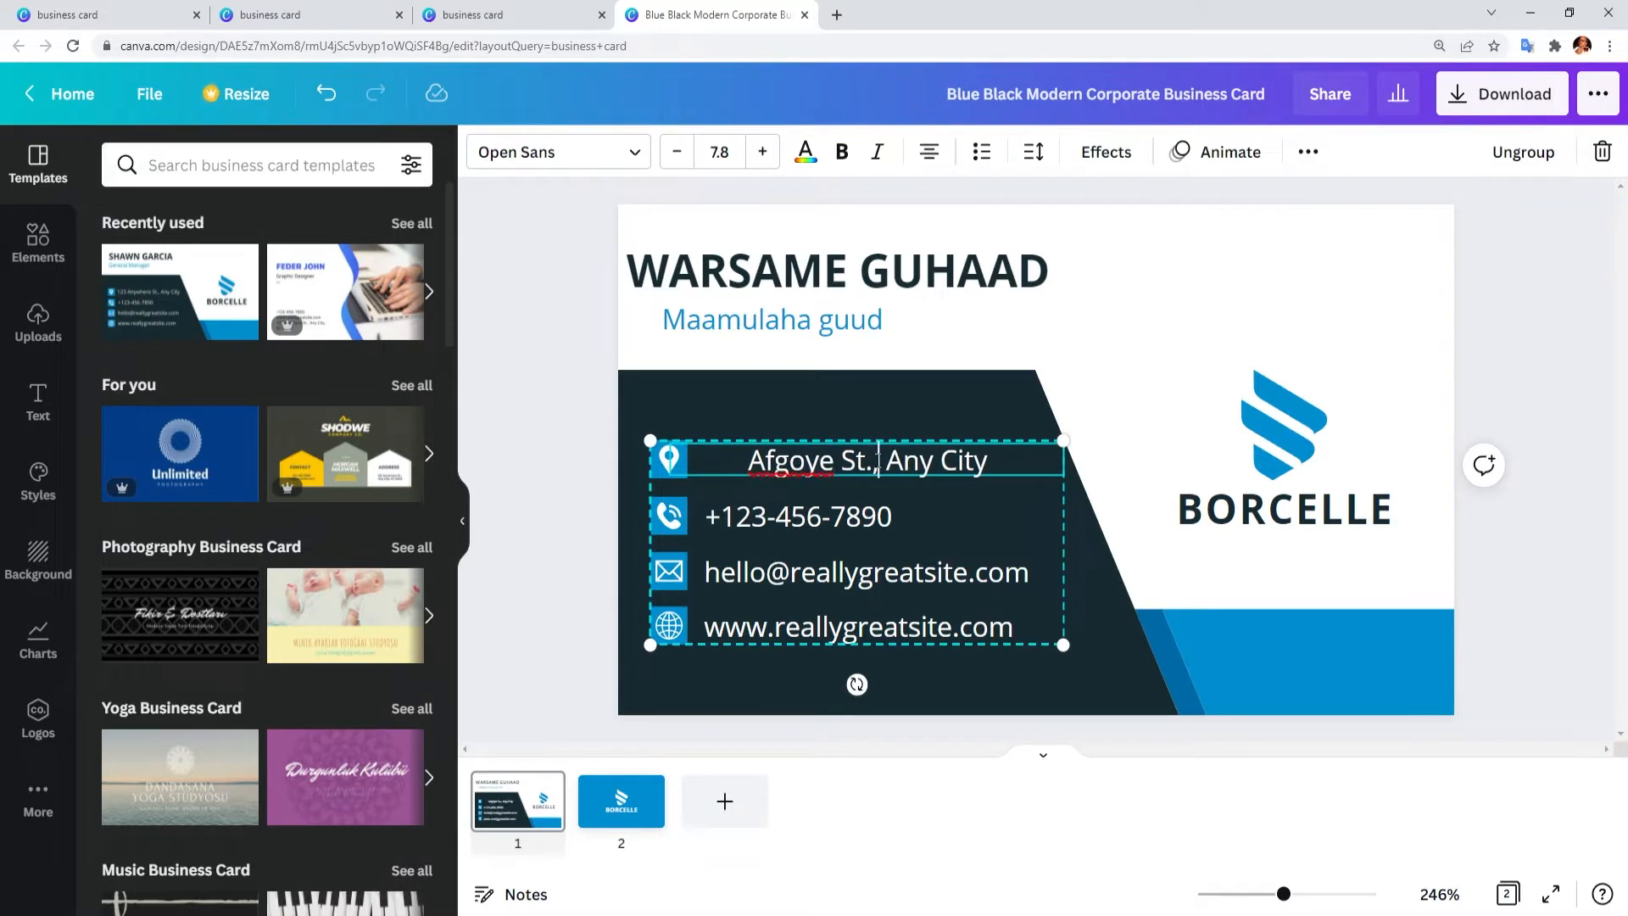
pyautogui.doubleClick(846, 462)
pyautogui.write('125')
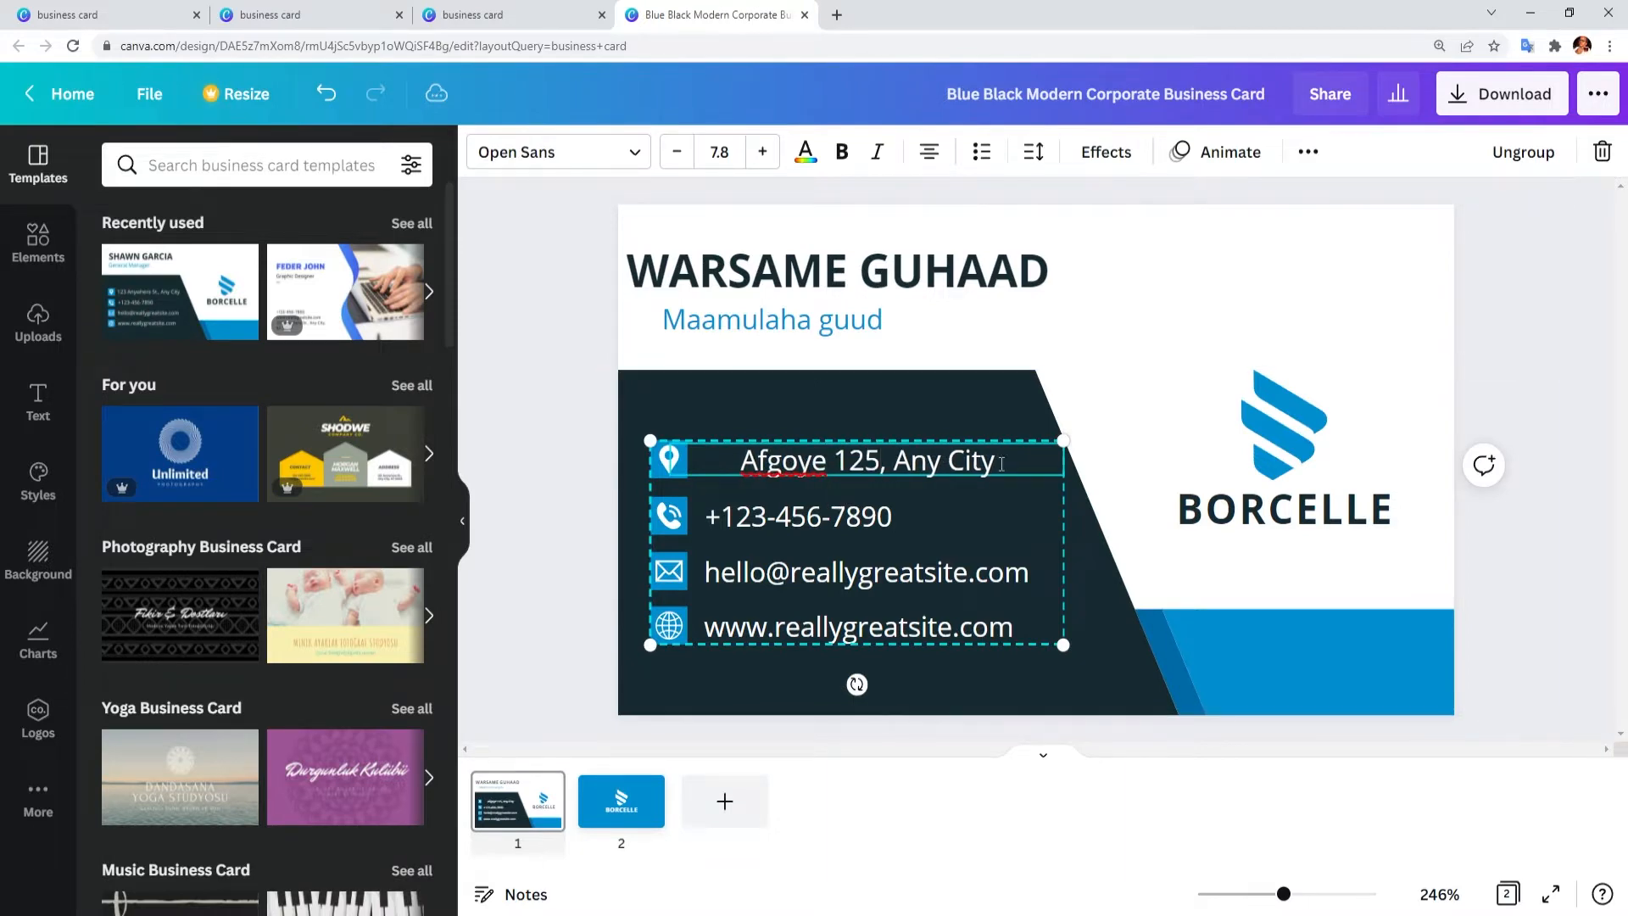
pyautogui.moveTo(998, 463); pyautogui.dragTo(893, 463)
pyautogui.write('Mugadisho')
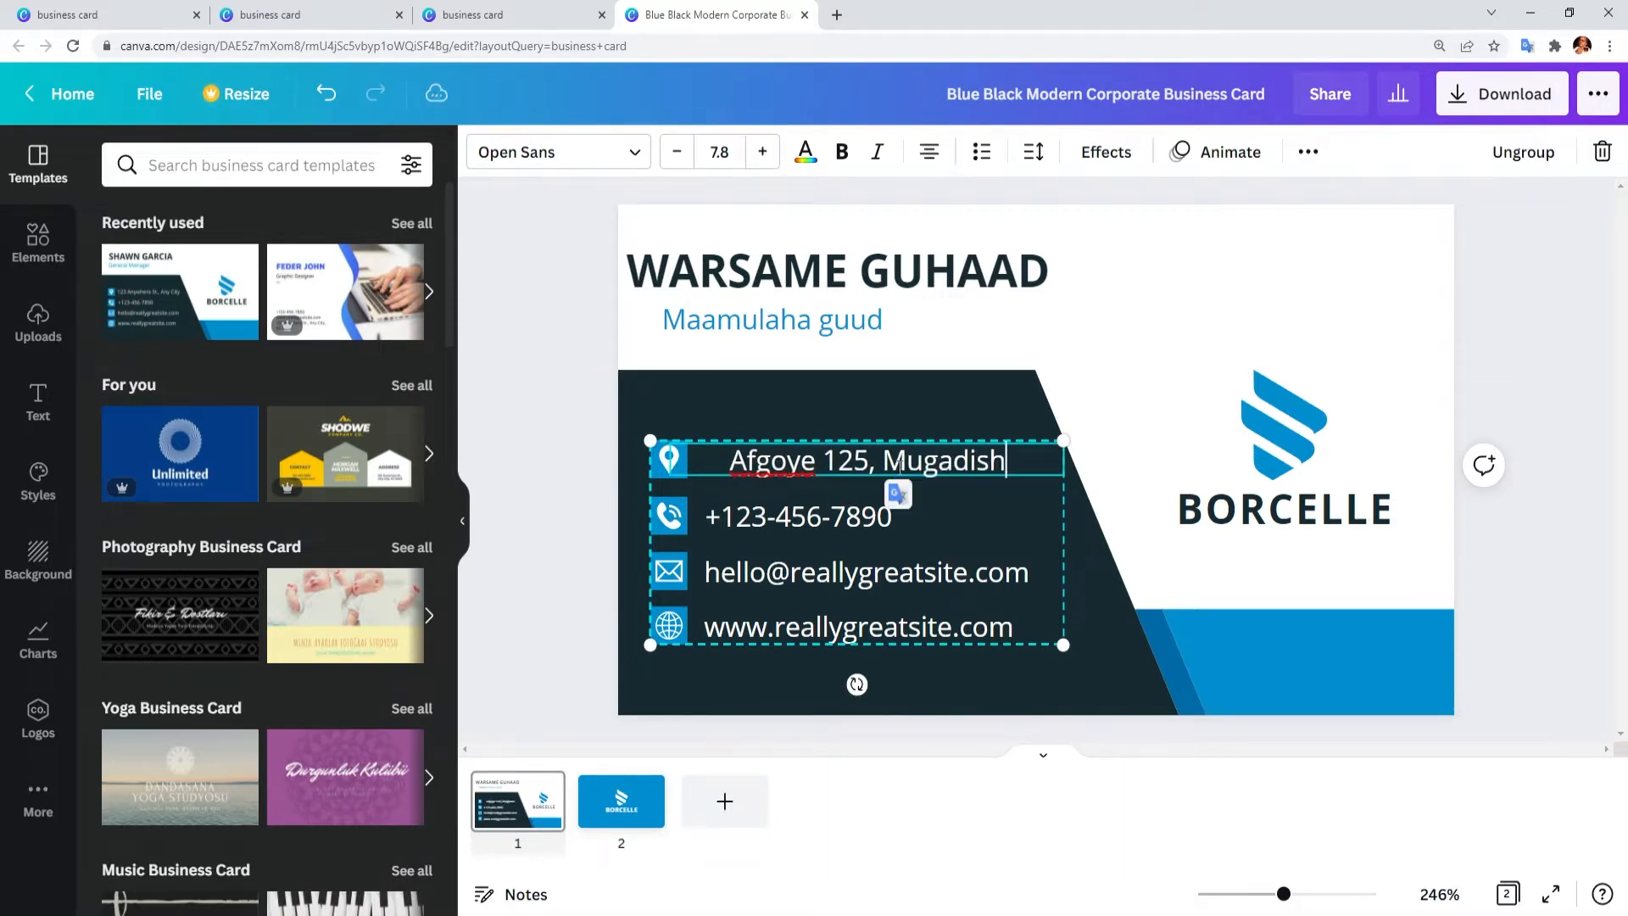
# Step: Replace the phone number with a placeholder number and enter the new e-mail address
pyautogui.click(1404, 394)
pyautogui.tripleClick(893, 519)
pyautogui.write('+252xxxxxxxxxxx')
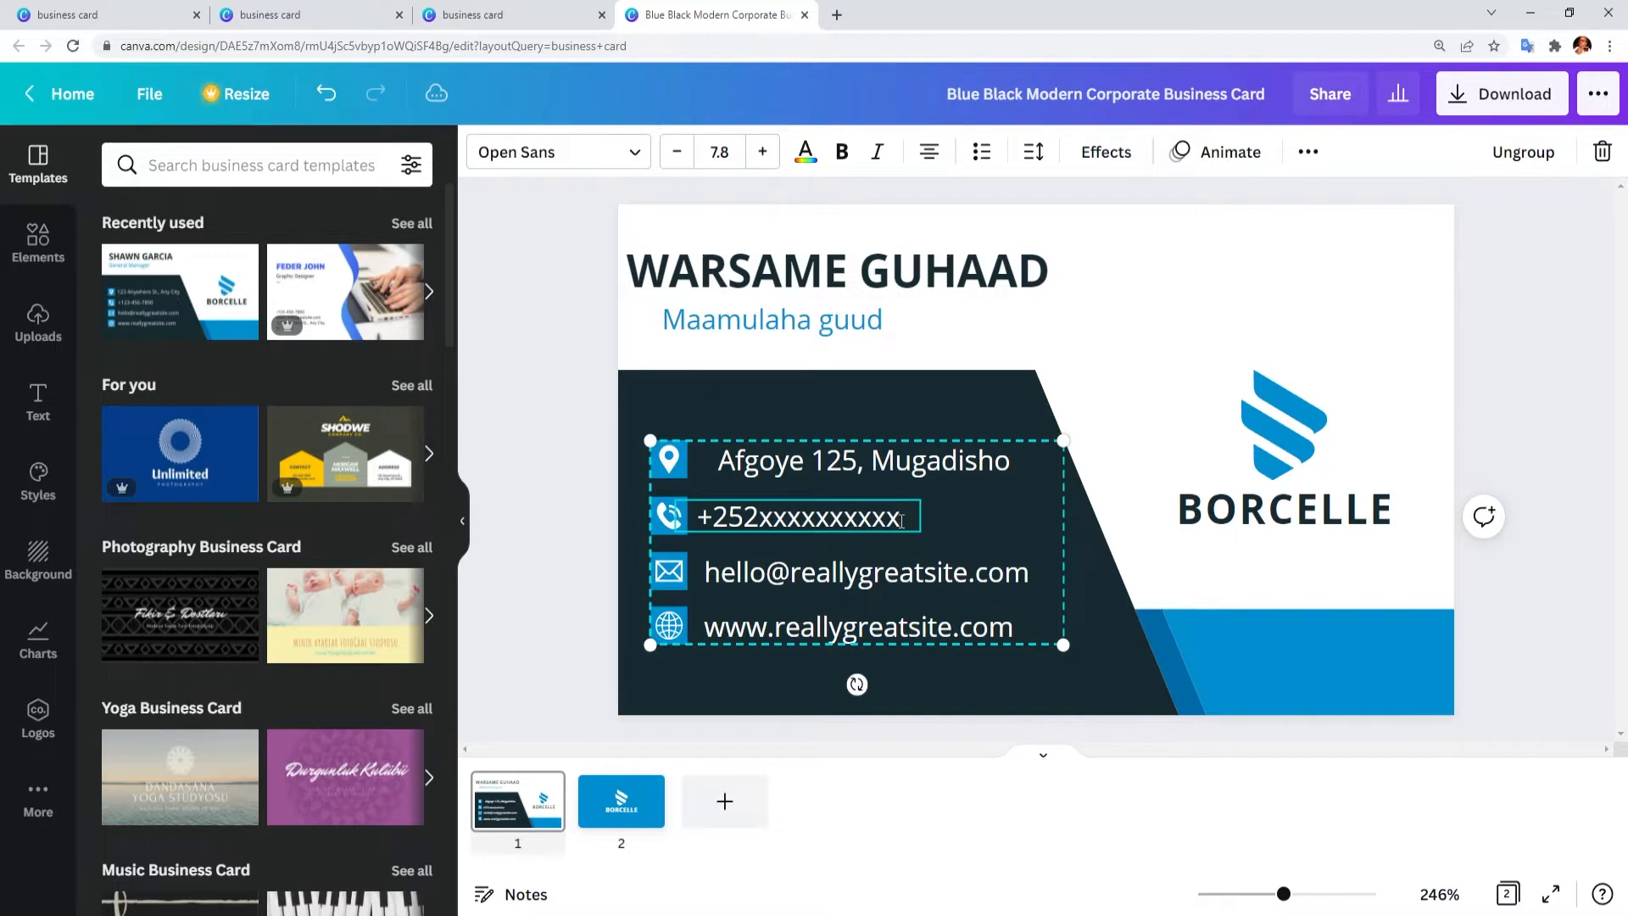
pyautogui.tripleClick(781, 577)
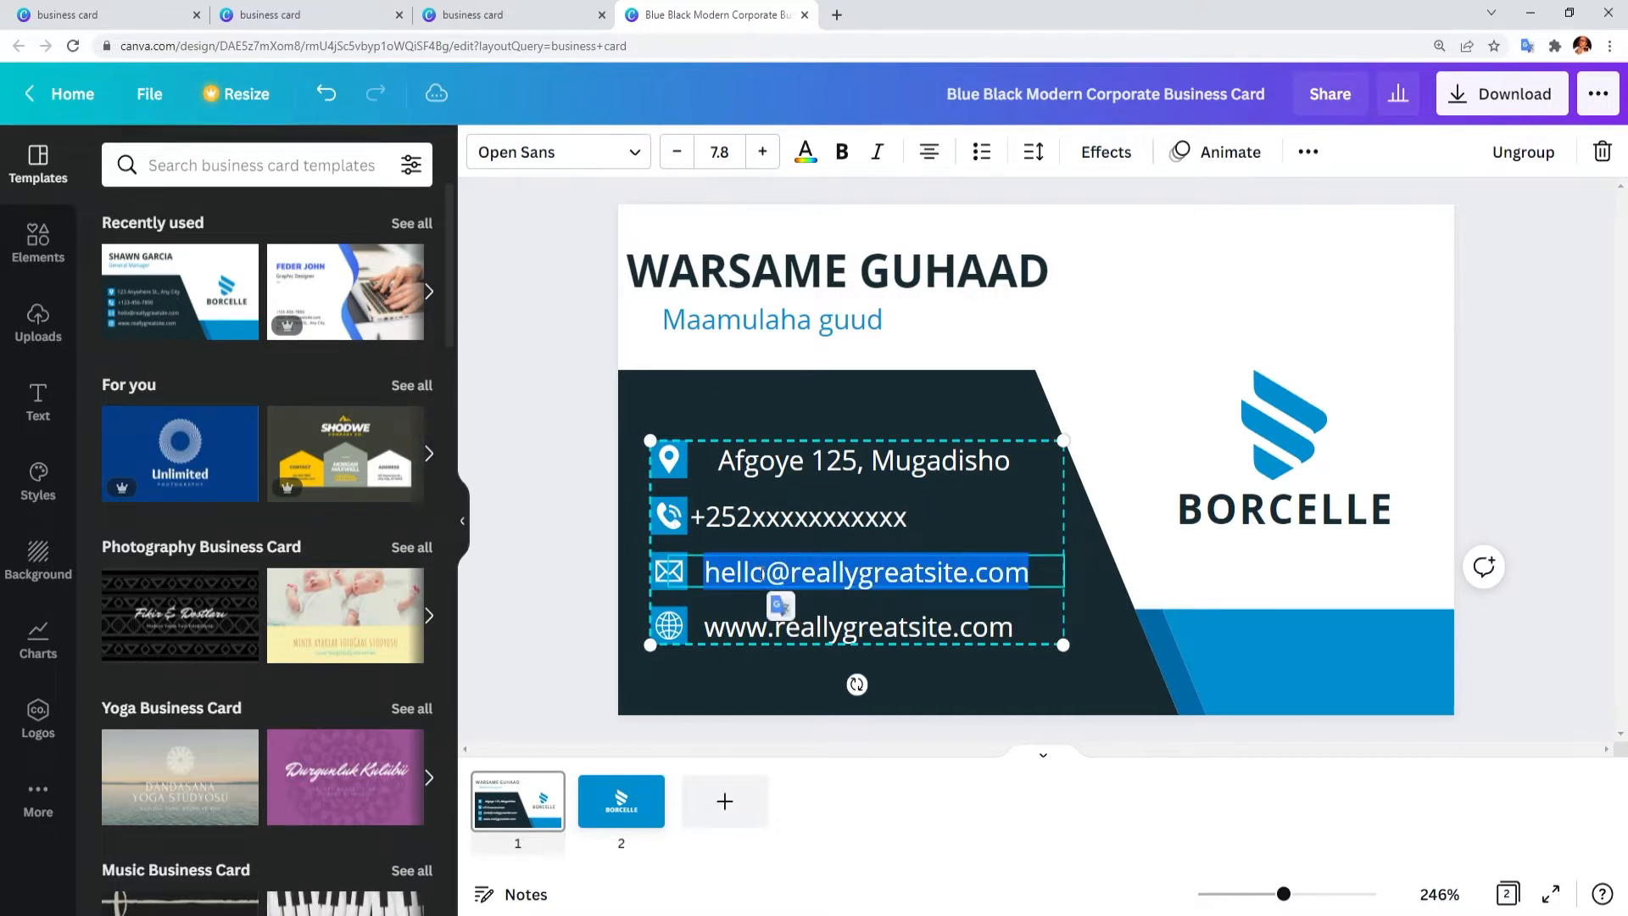
pyautogui.moveTo(968, 579); pyautogui.dragTo(707, 574)
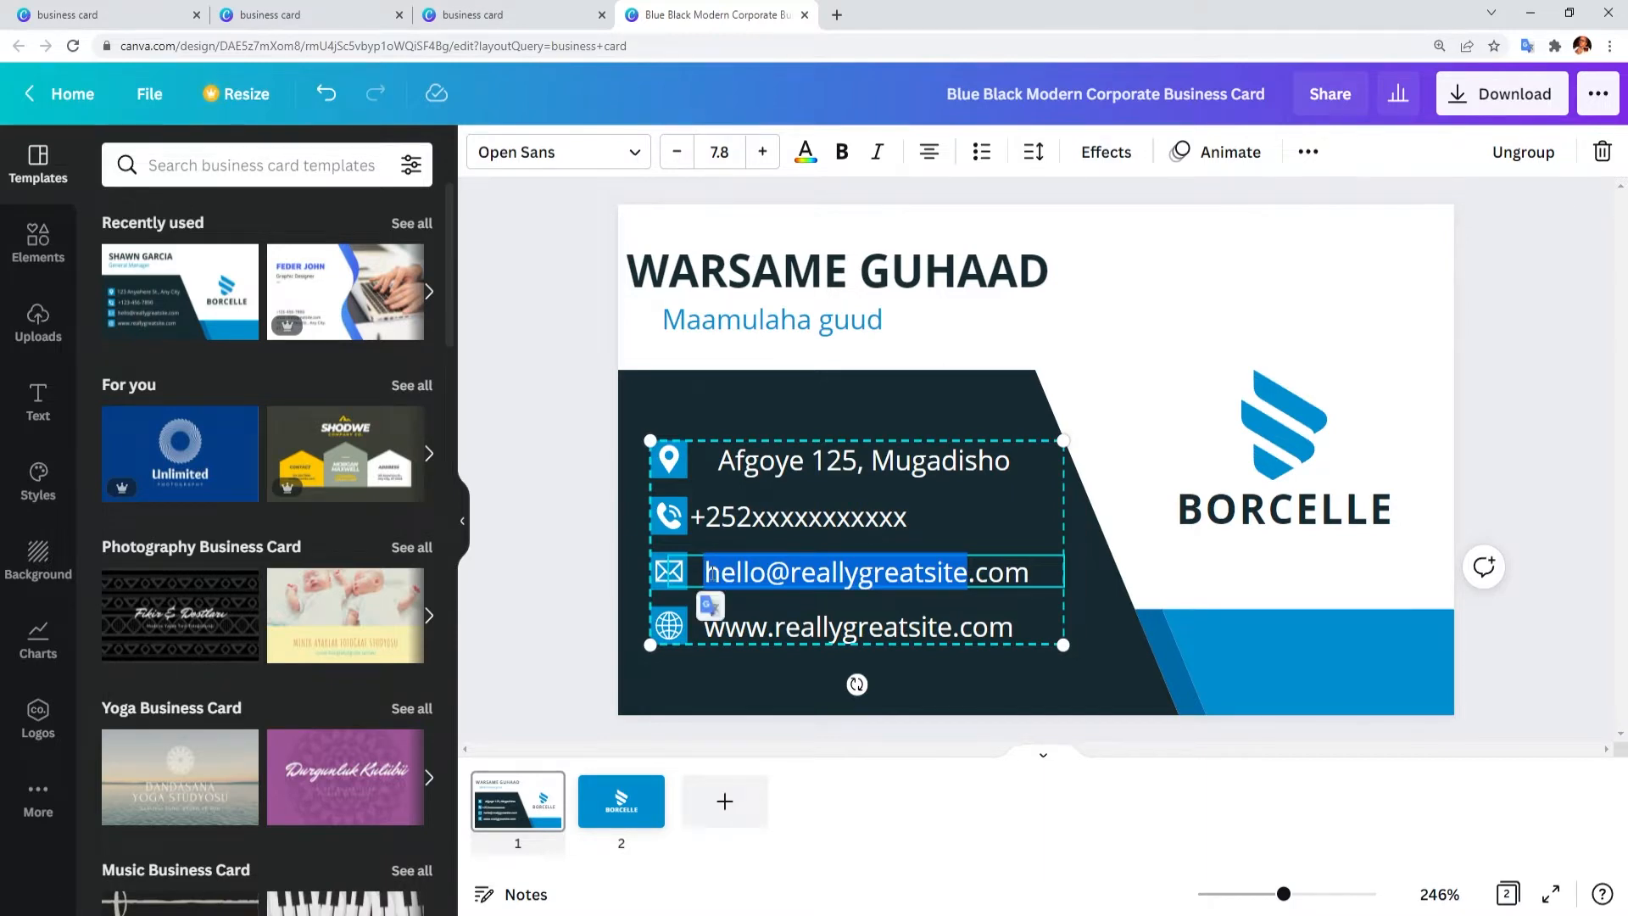
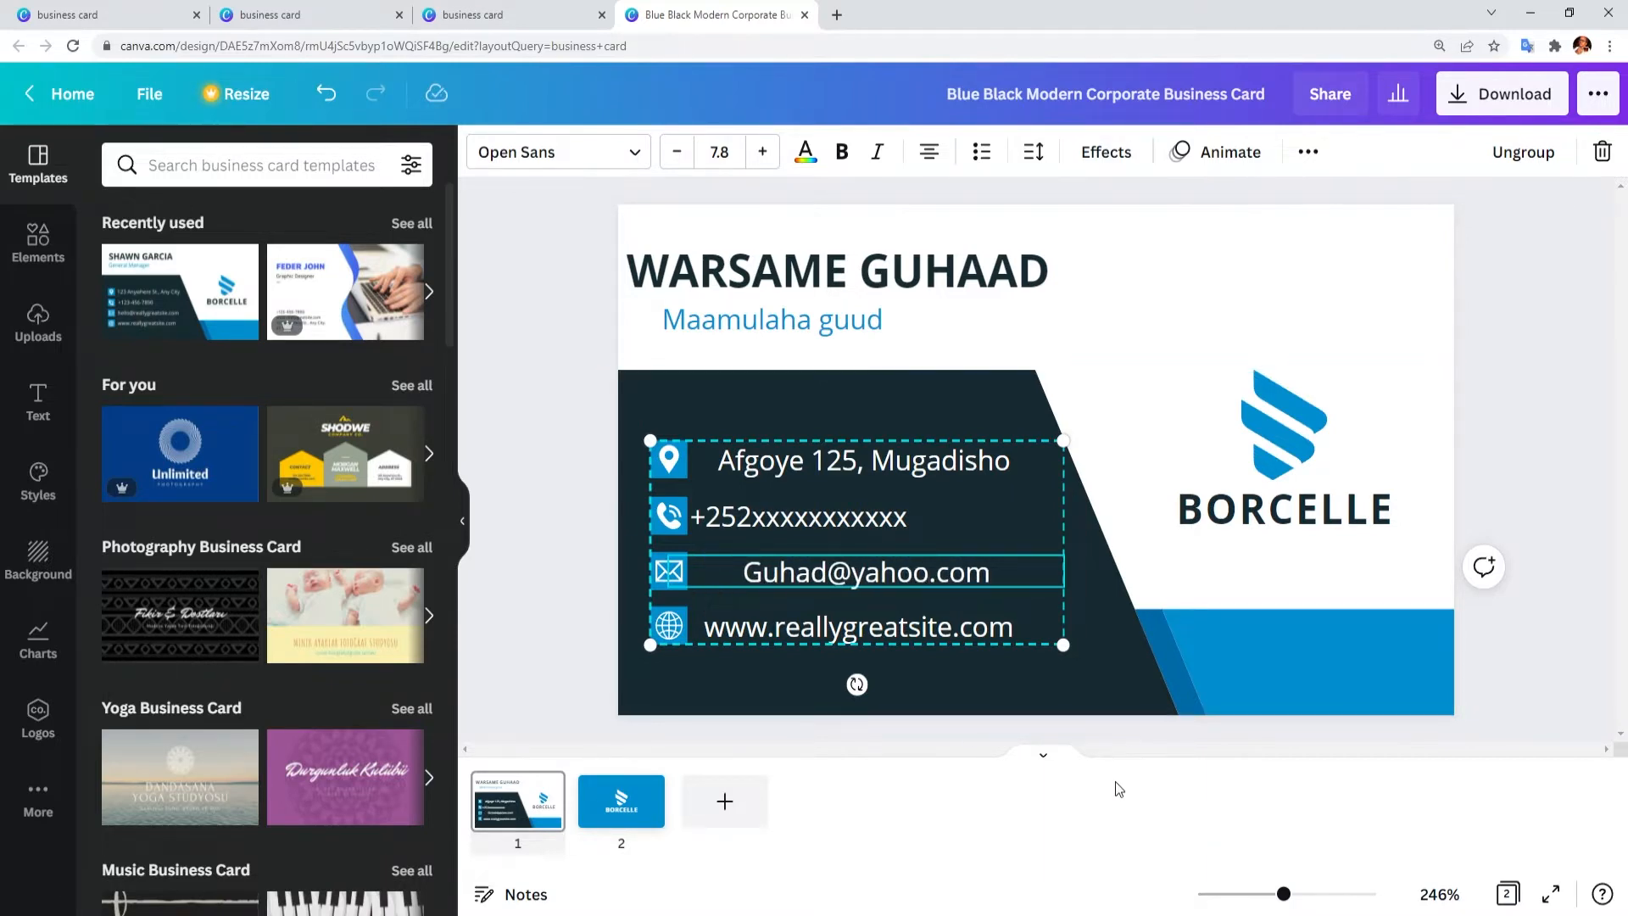
# Step: Edit the website domain to use the cardholder's name in place of 'really'
pyautogui.tripleClick(796, 630)
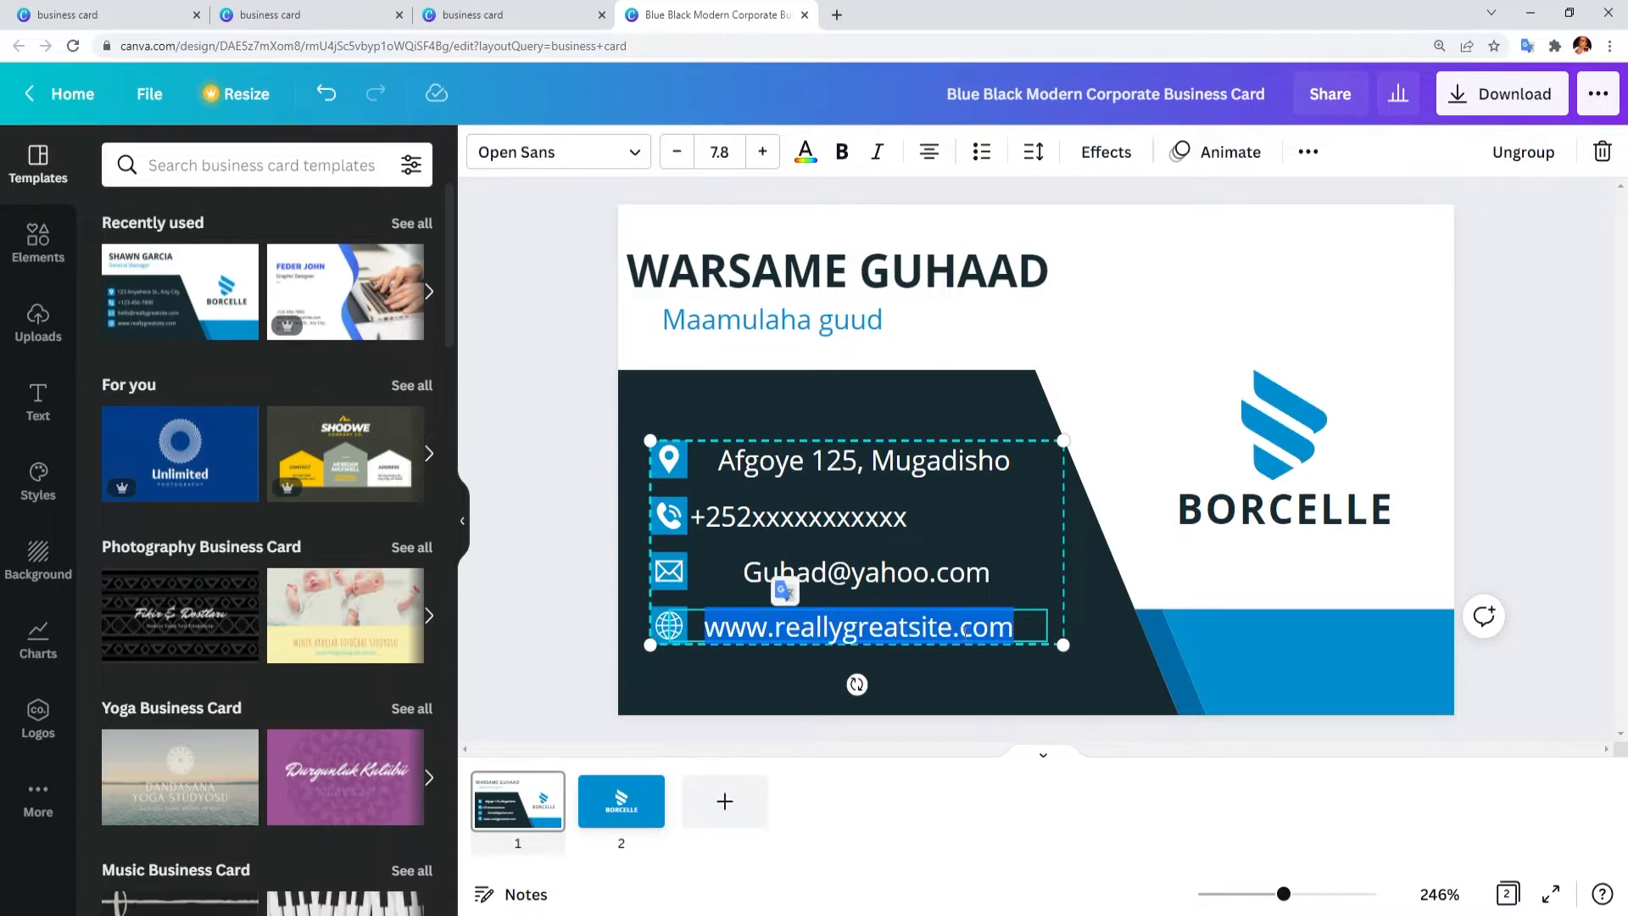
pyautogui.click(949, 630)
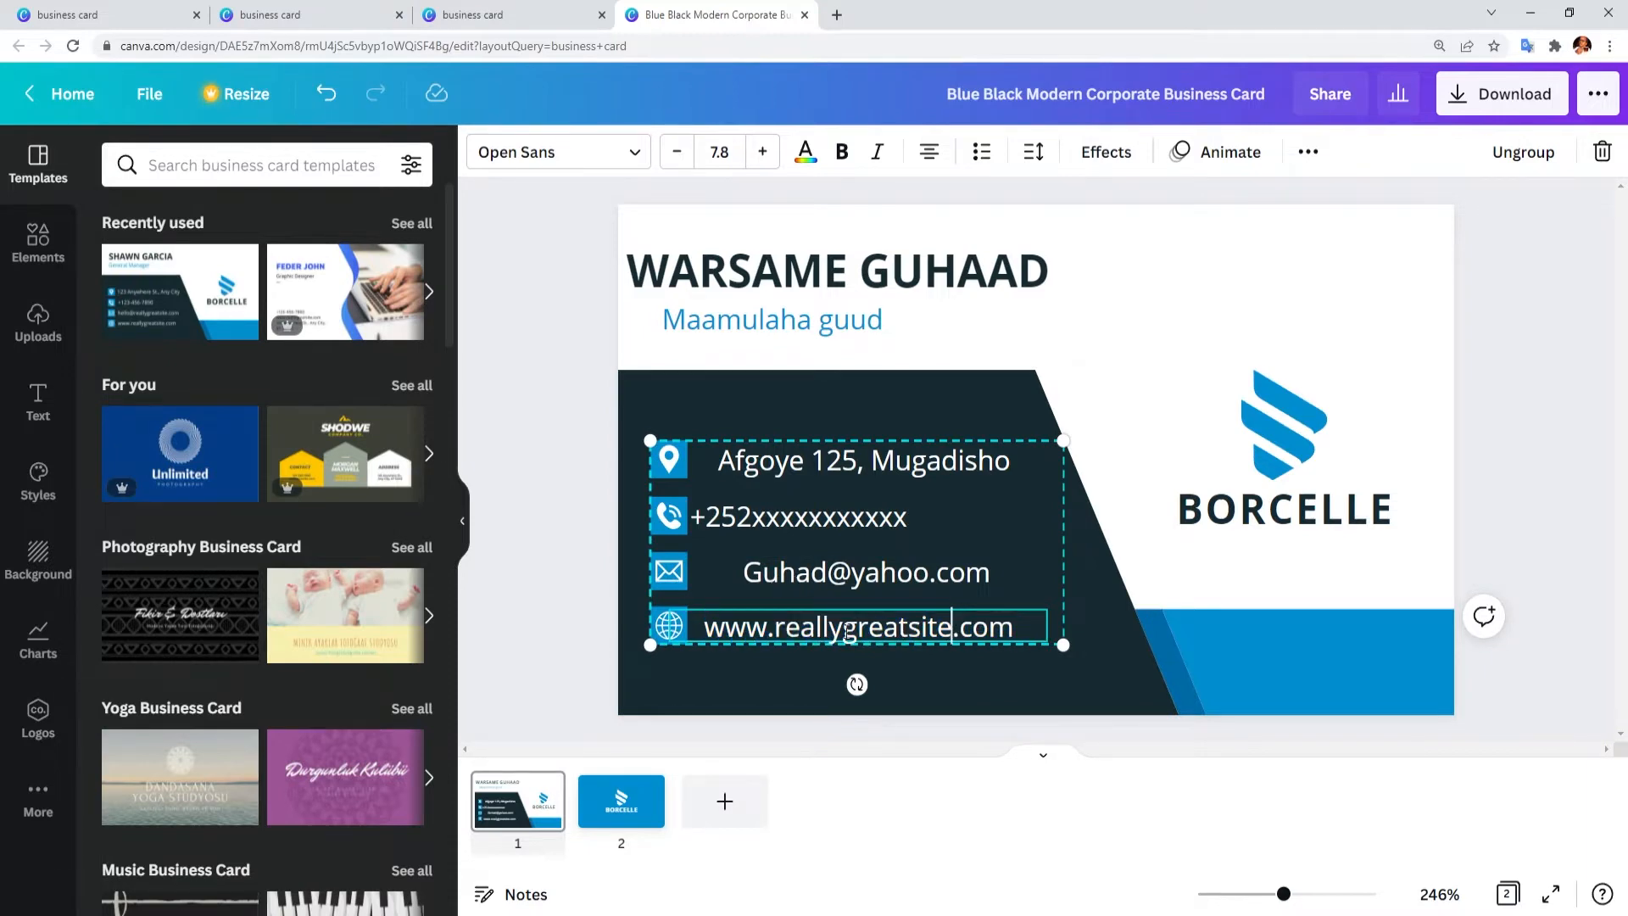
pyautogui.moveTo(848, 632); pyautogui.dragTo(775, 631)
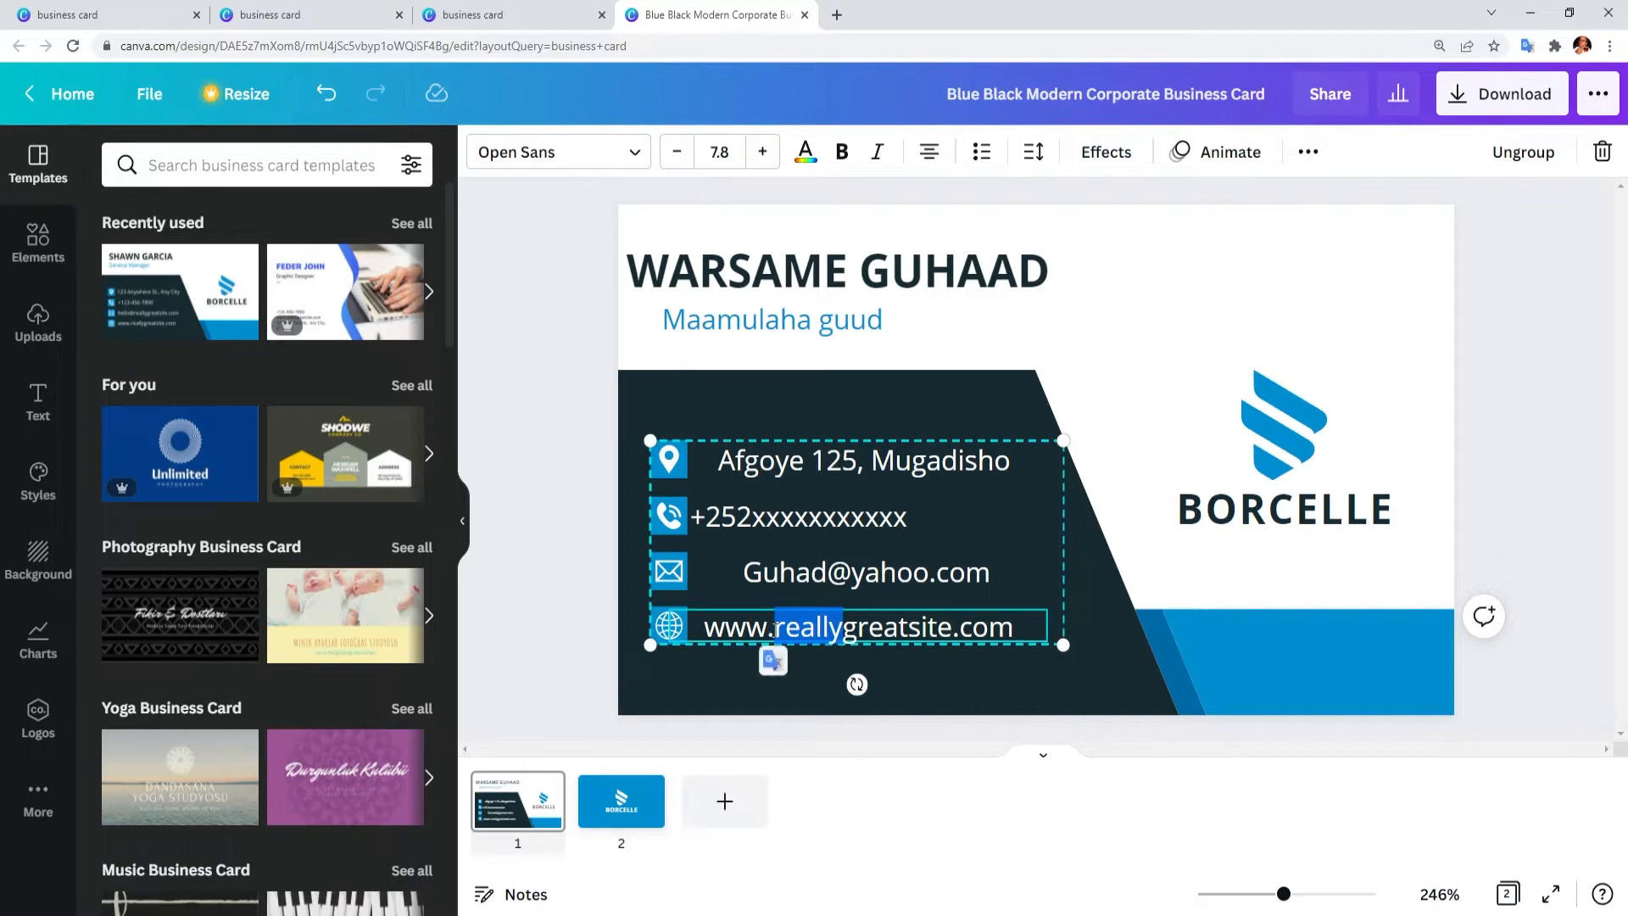
pyautogui.write('guhad')
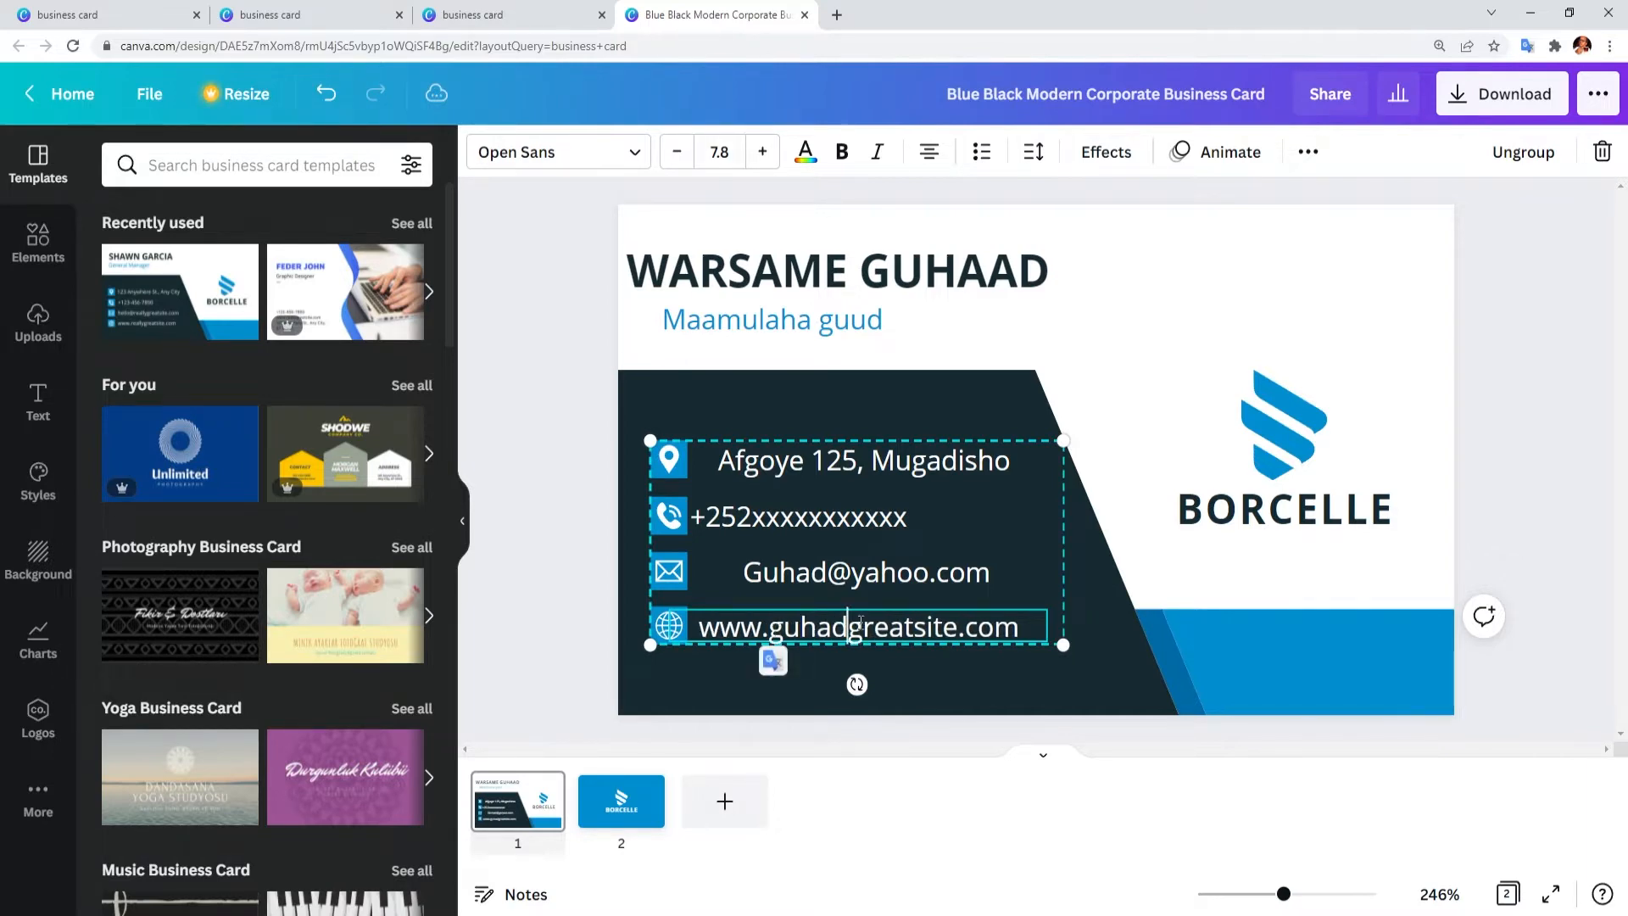
pyautogui.click(862, 626)
pyautogui.press('BackSpace')
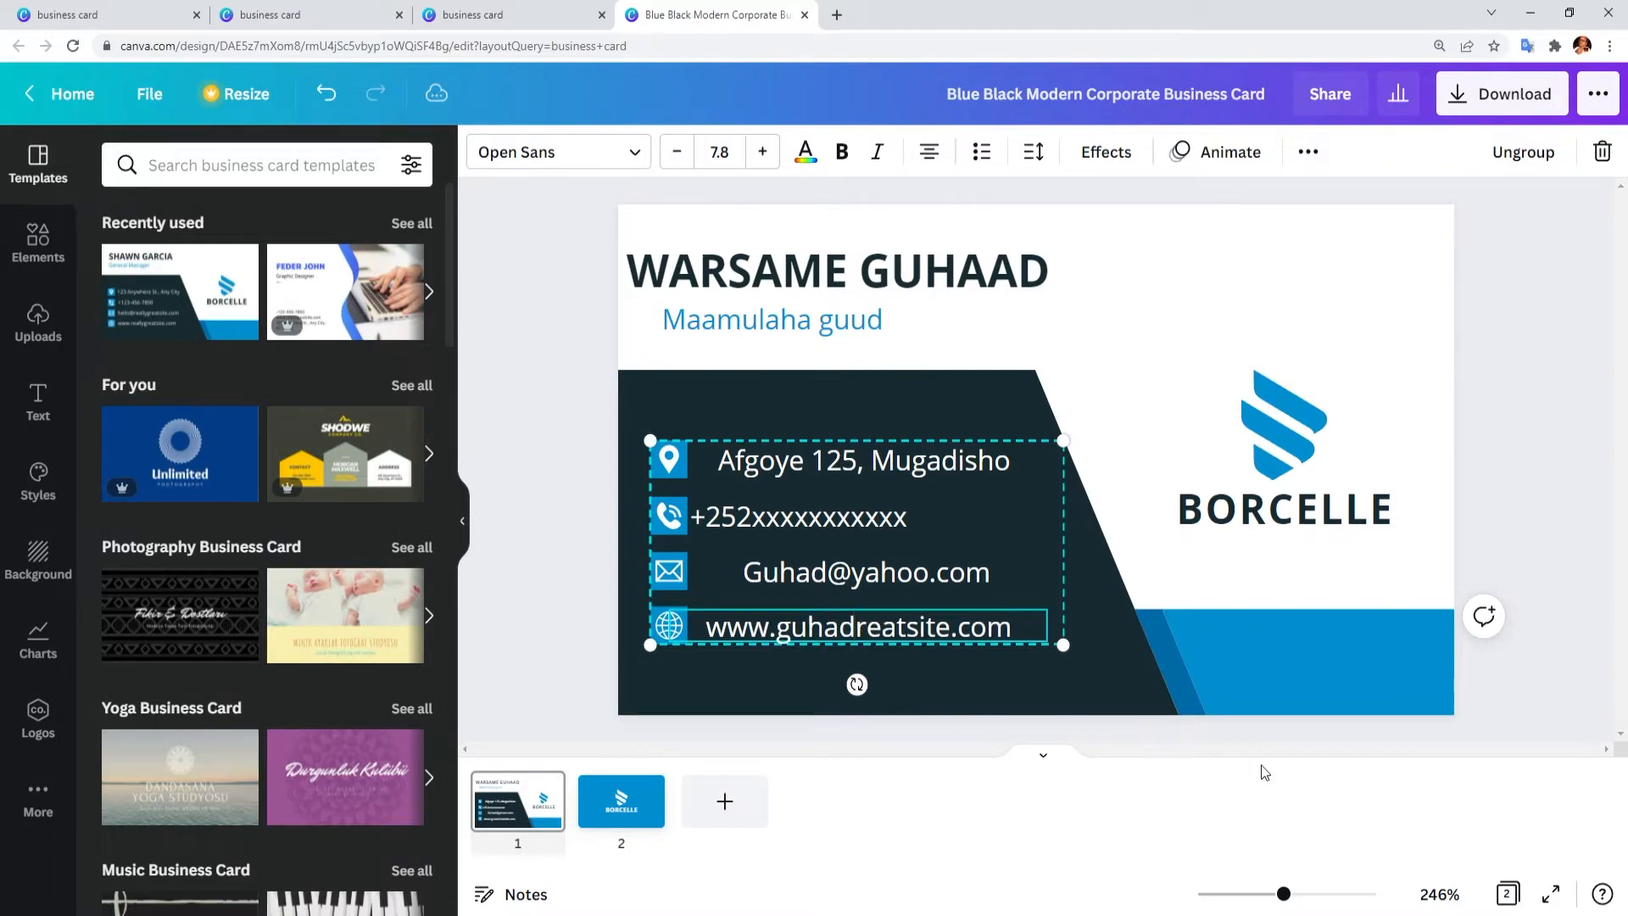
# Step: Replace BORCELLE in the logo text with the company name GUHAAD
pyautogui.click(1610, 475)
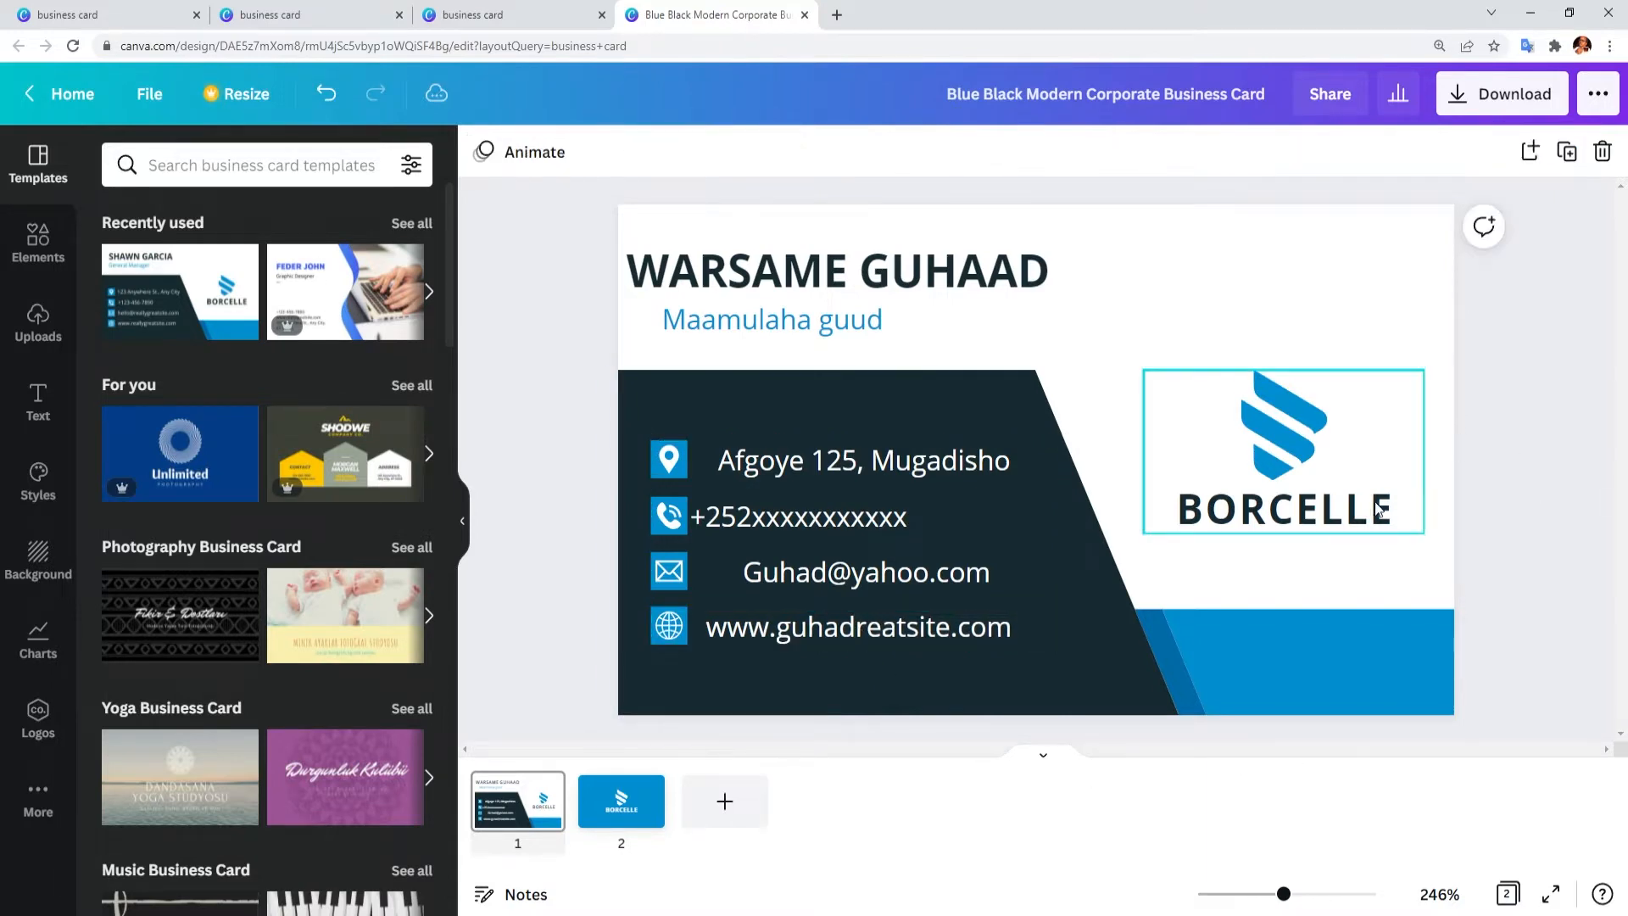
pyautogui.click(1245, 511)
pyautogui.doubleClick(1253, 511)
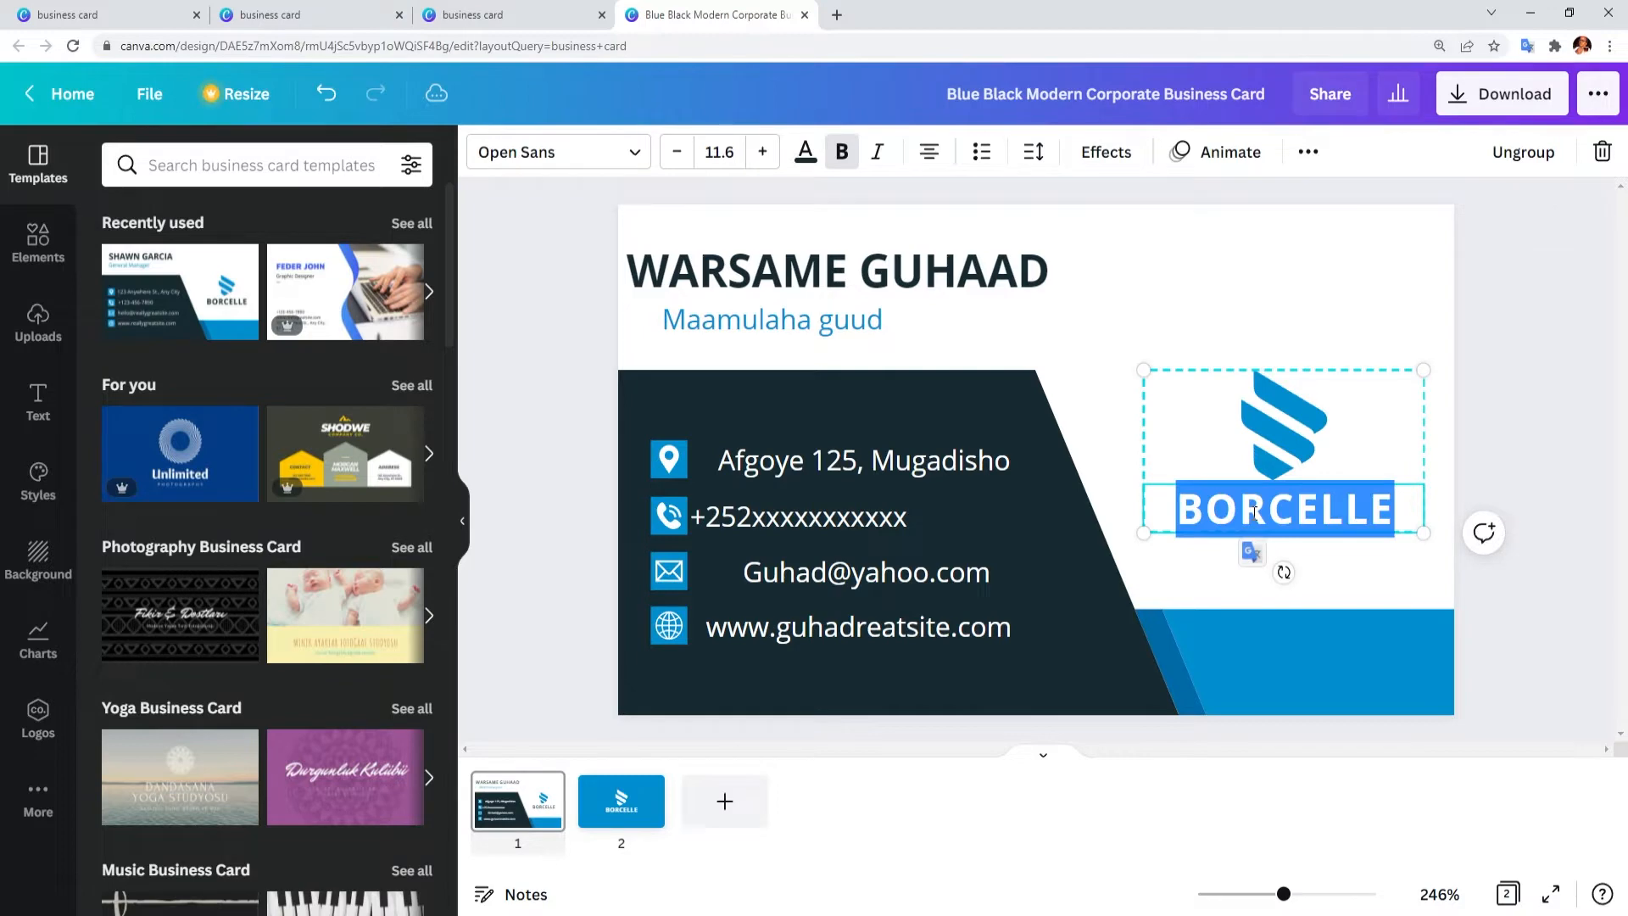
pyautogui.write('GUHAAD')
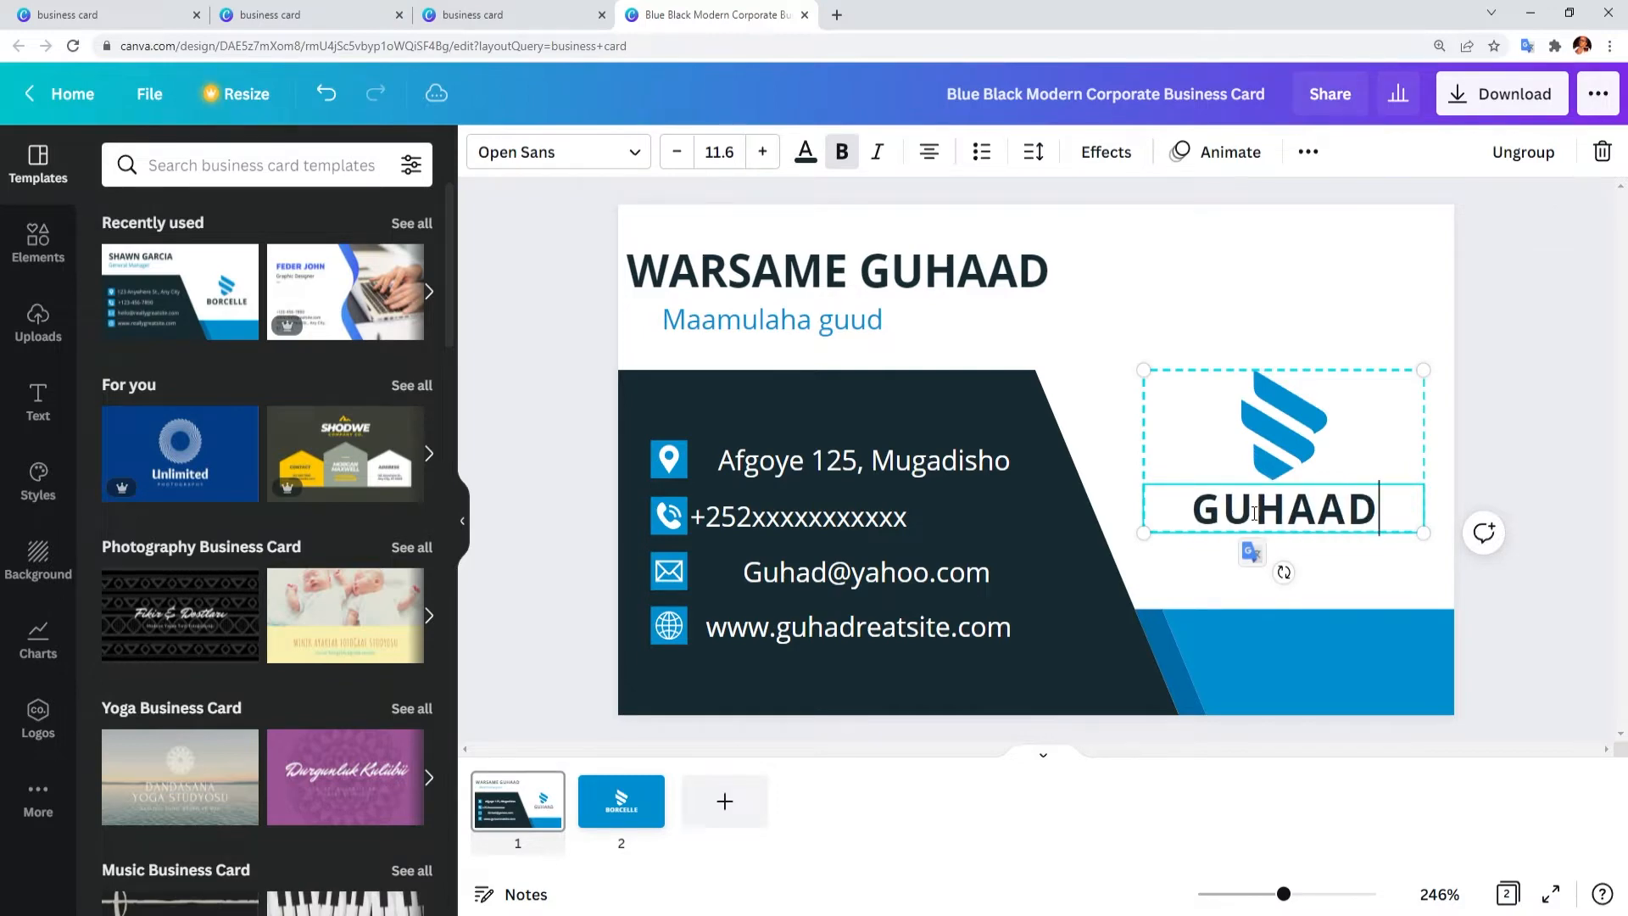
pyautogui.press('Escape')
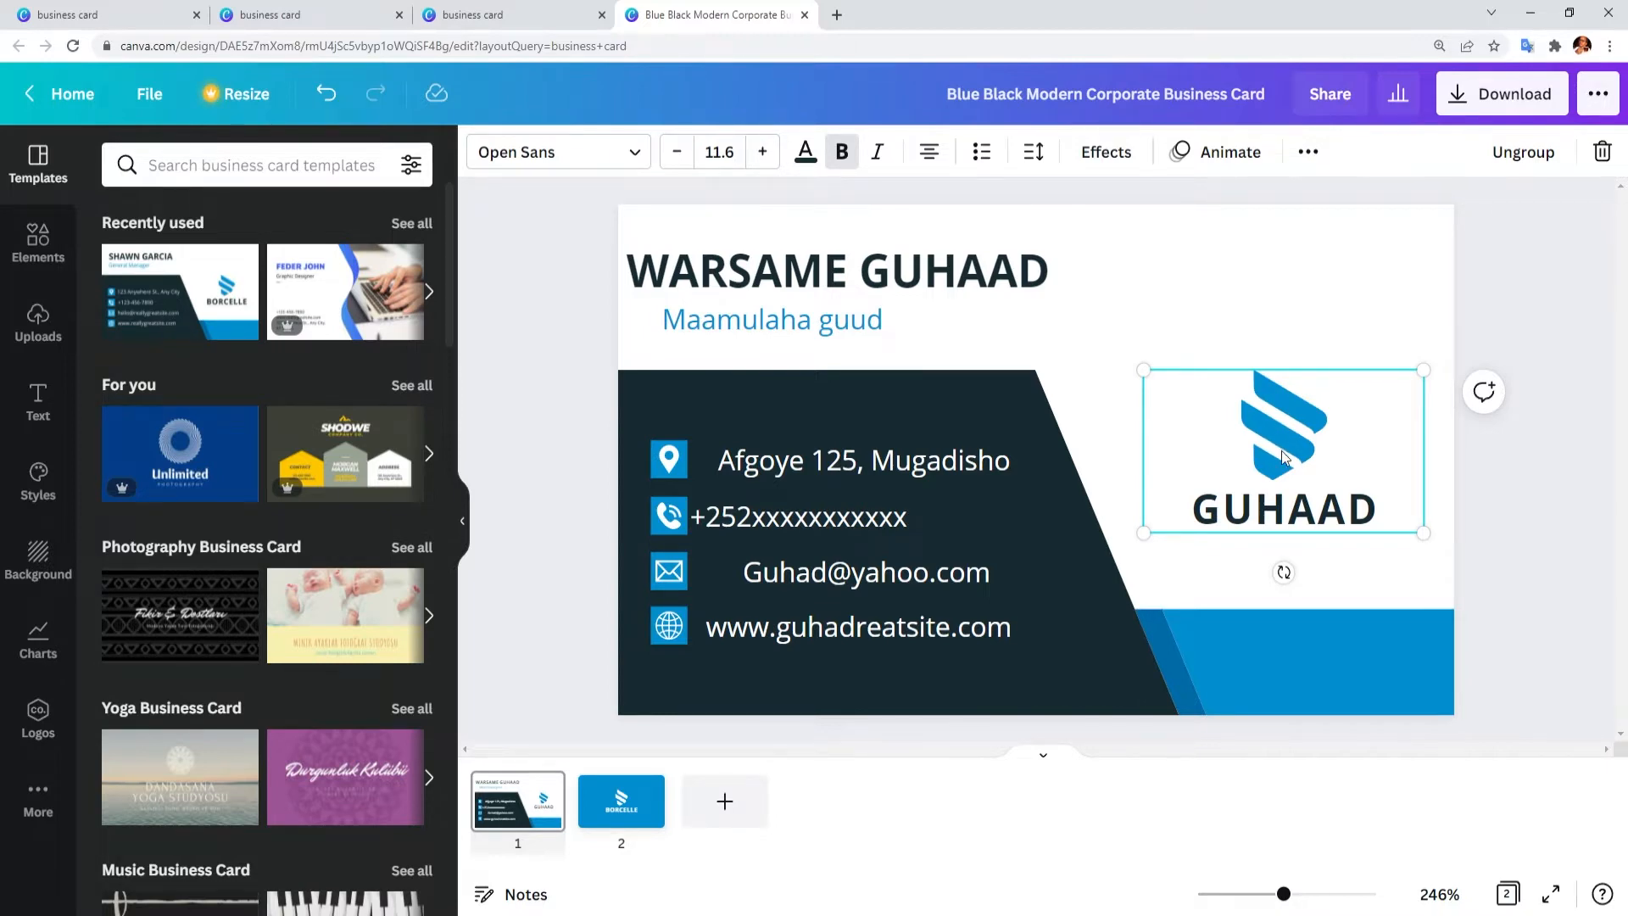
# Step: Ungroup the logo into a separate icon and text
pyautogui.doubleClick(1279, 428)
pyautogui.click(1305, 473)
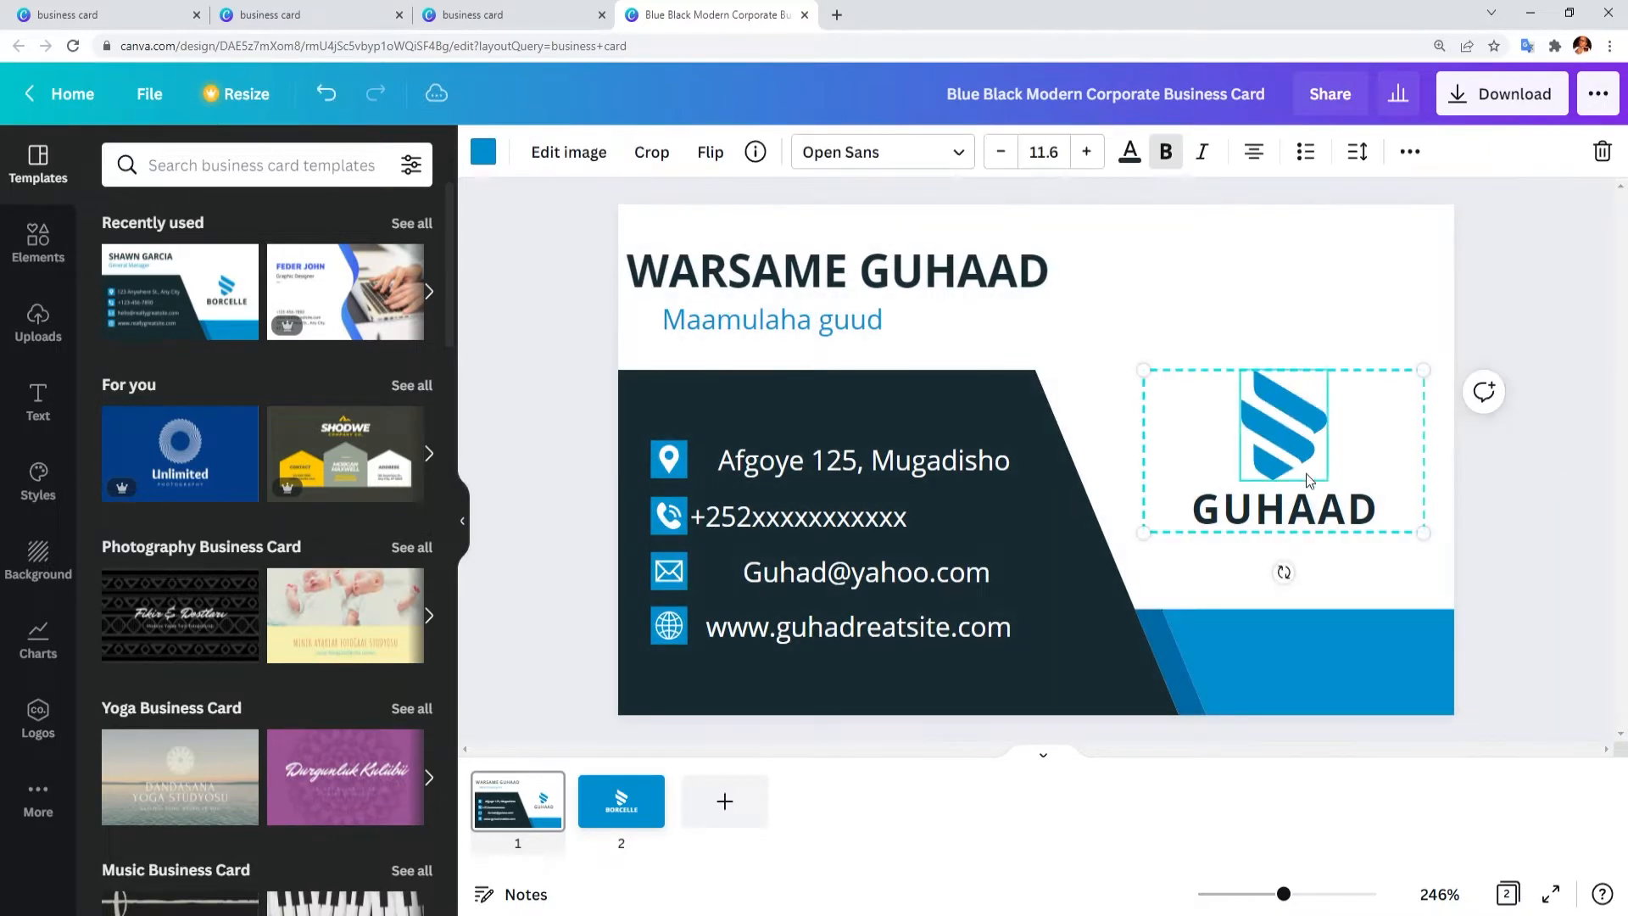
pyautogui.click(1557, 346)
pyautogui.click(1265, 519)
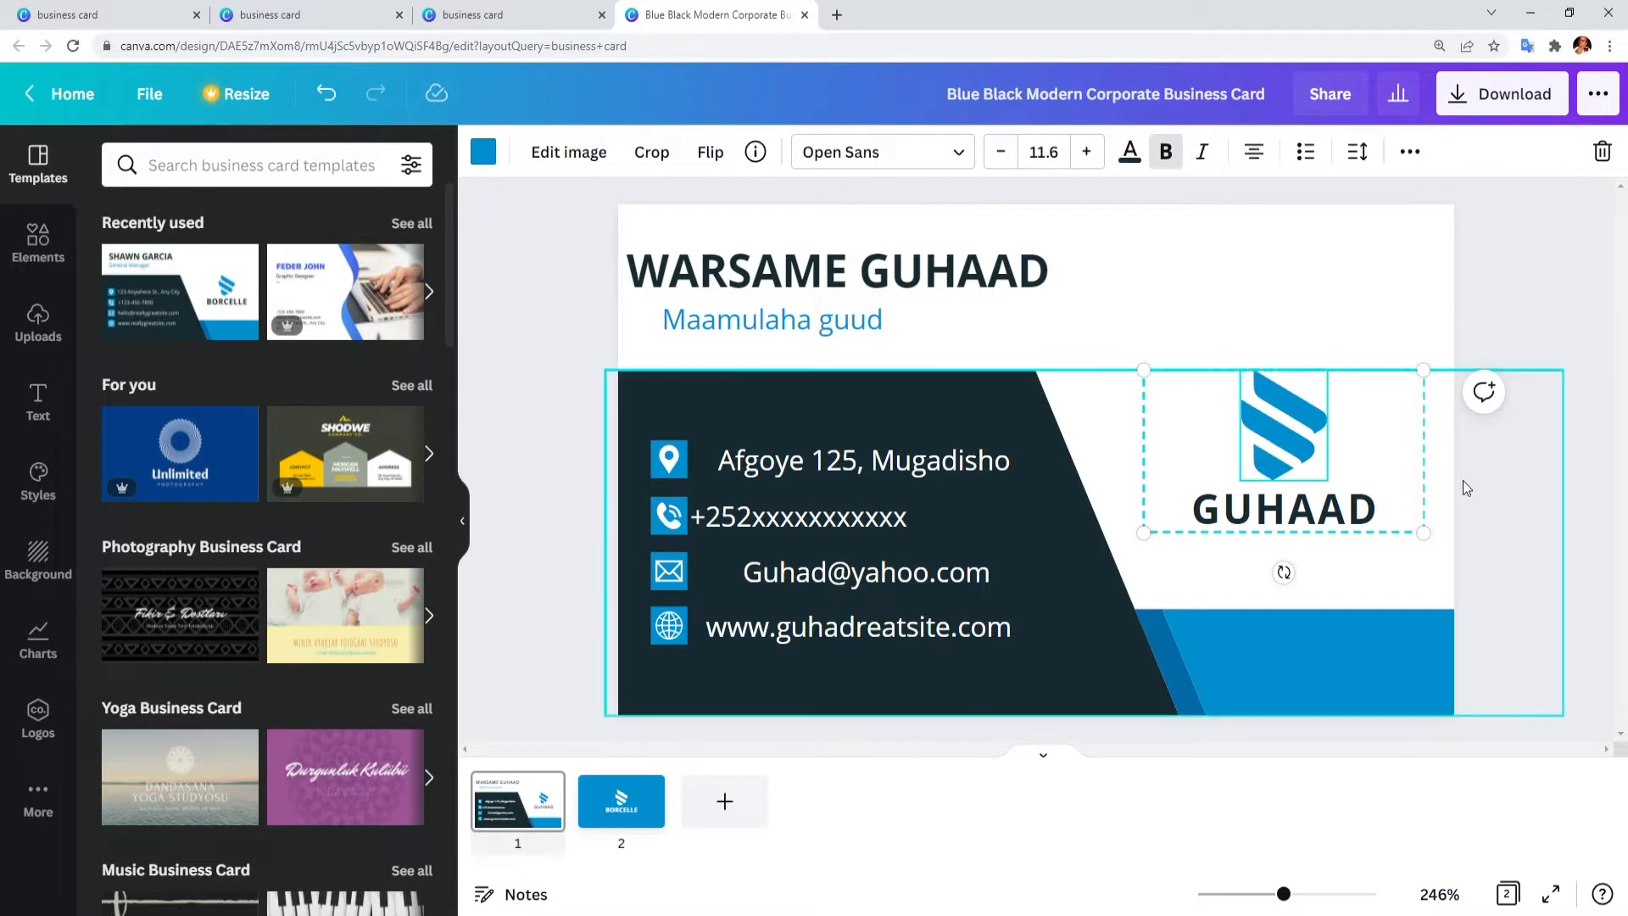
pyautogui.click(1491, 481)
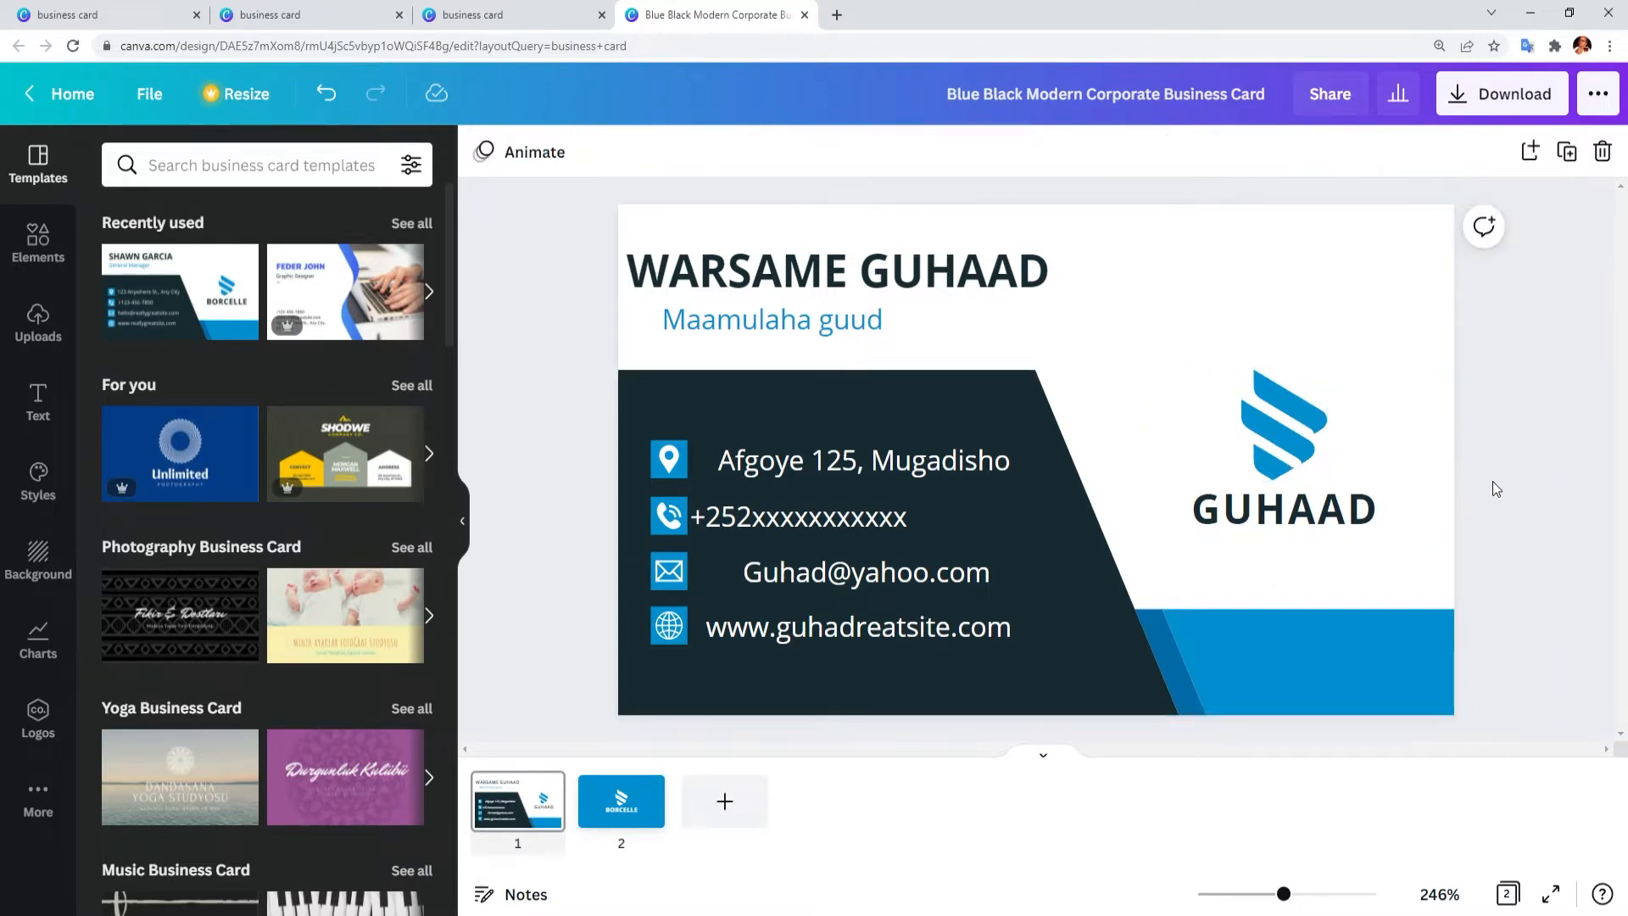
pyautogui.click(1281, 458)
pyautogui.rightClick(1280, 458)
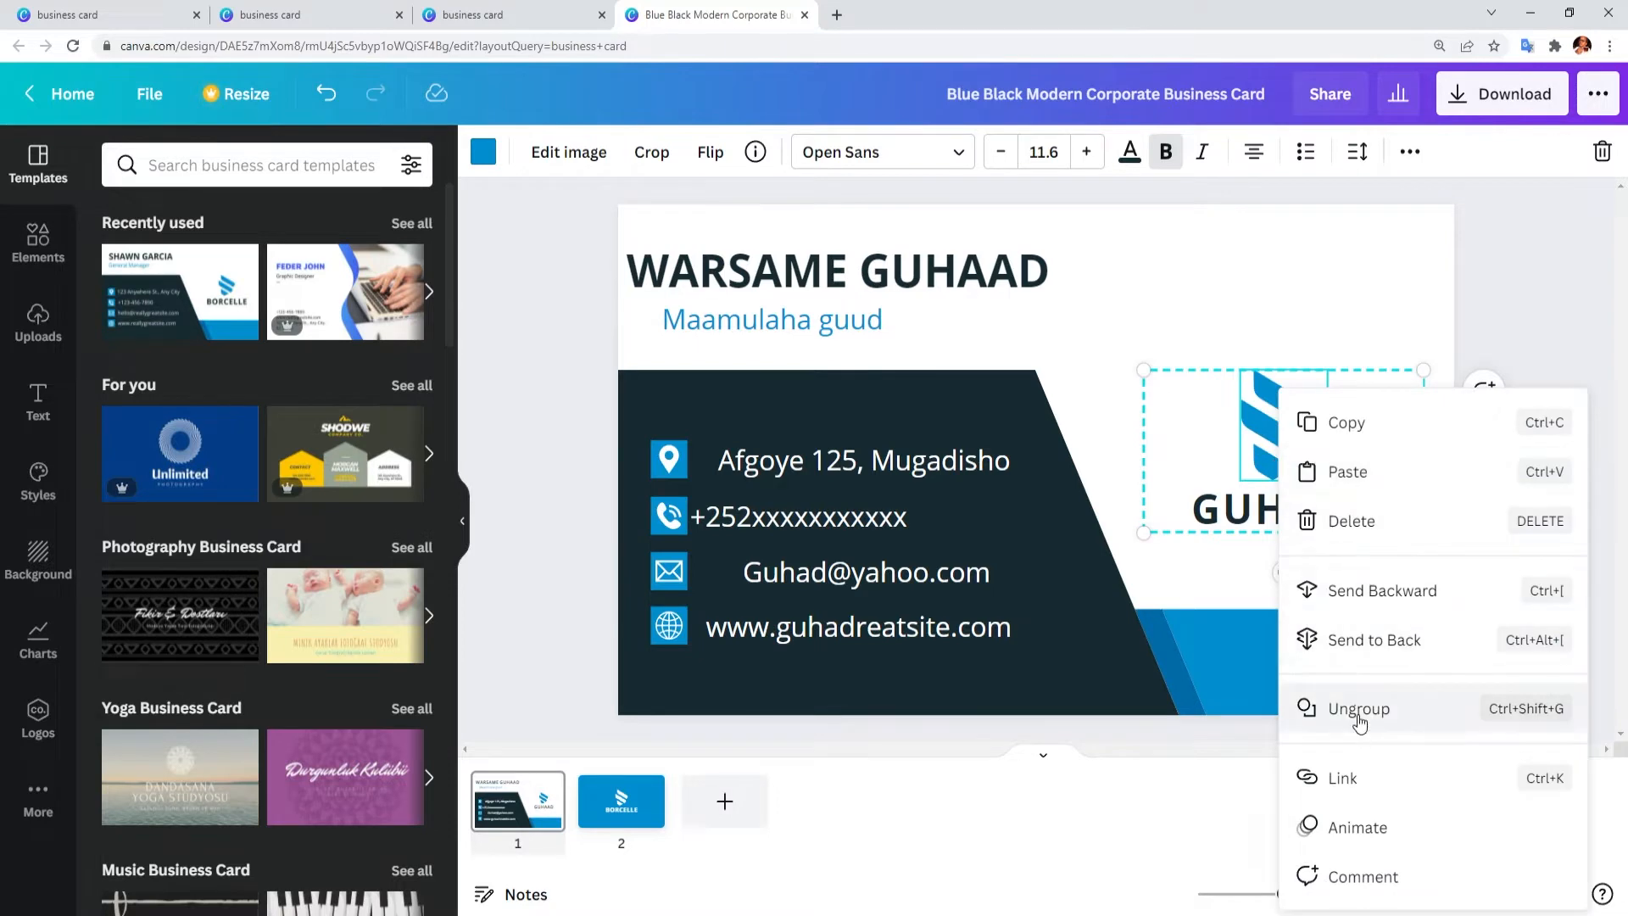
pyautogui.click(1358, 715)
# Step: Try repositioning the icon and text, undo it, then delete the old S logo
pyautogui.click(1283, 420)
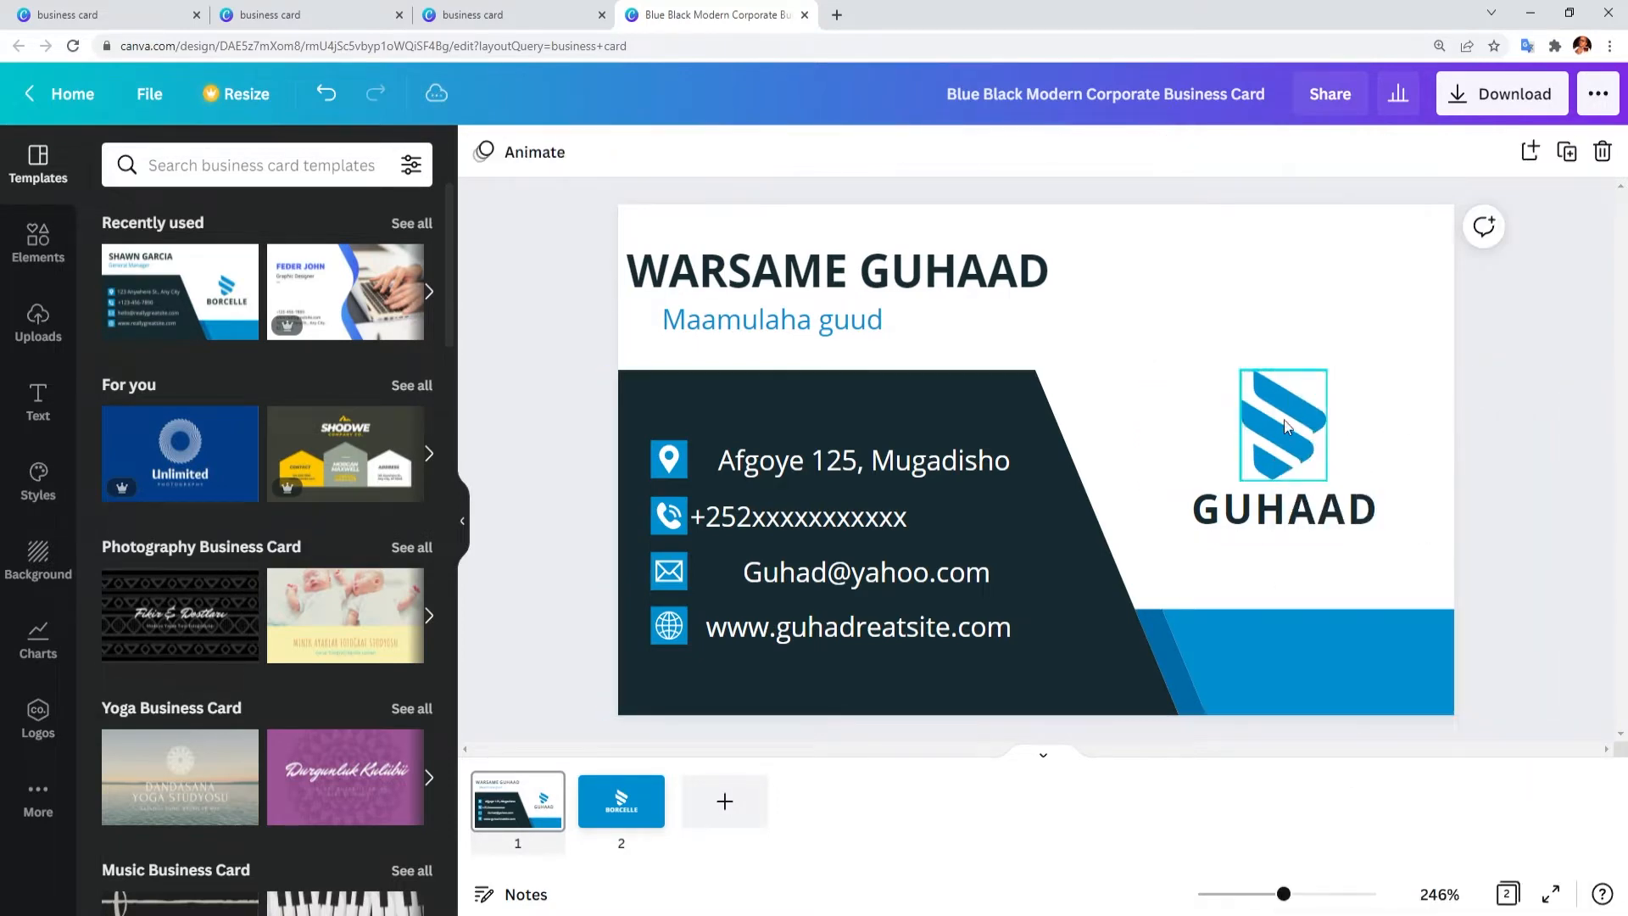
pyautogui.moveTo(1307, 433); pyautogui.dragTo(1254, 368)
pyautogui.click(1271, 500)
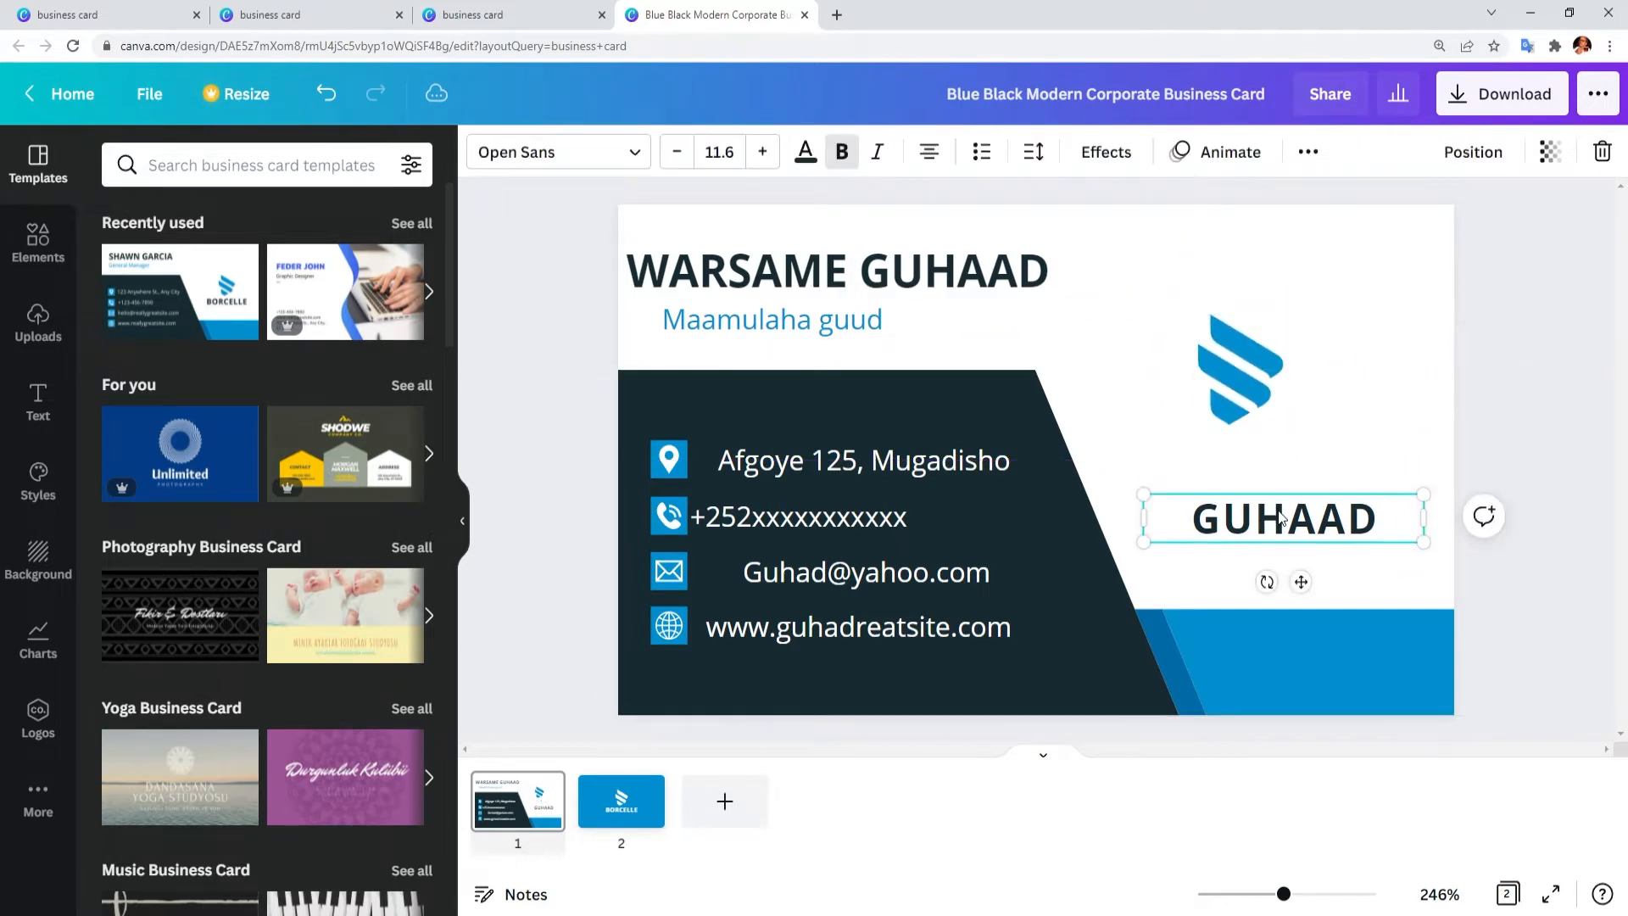
pyautogui.moveTo(1271, 500); pyautogui.dragTo(1291, 484)
pyautogui.moveTo(1244, 378); pyautogui.dragTo(1285, 380)
pyautogui.click(1291, 502)
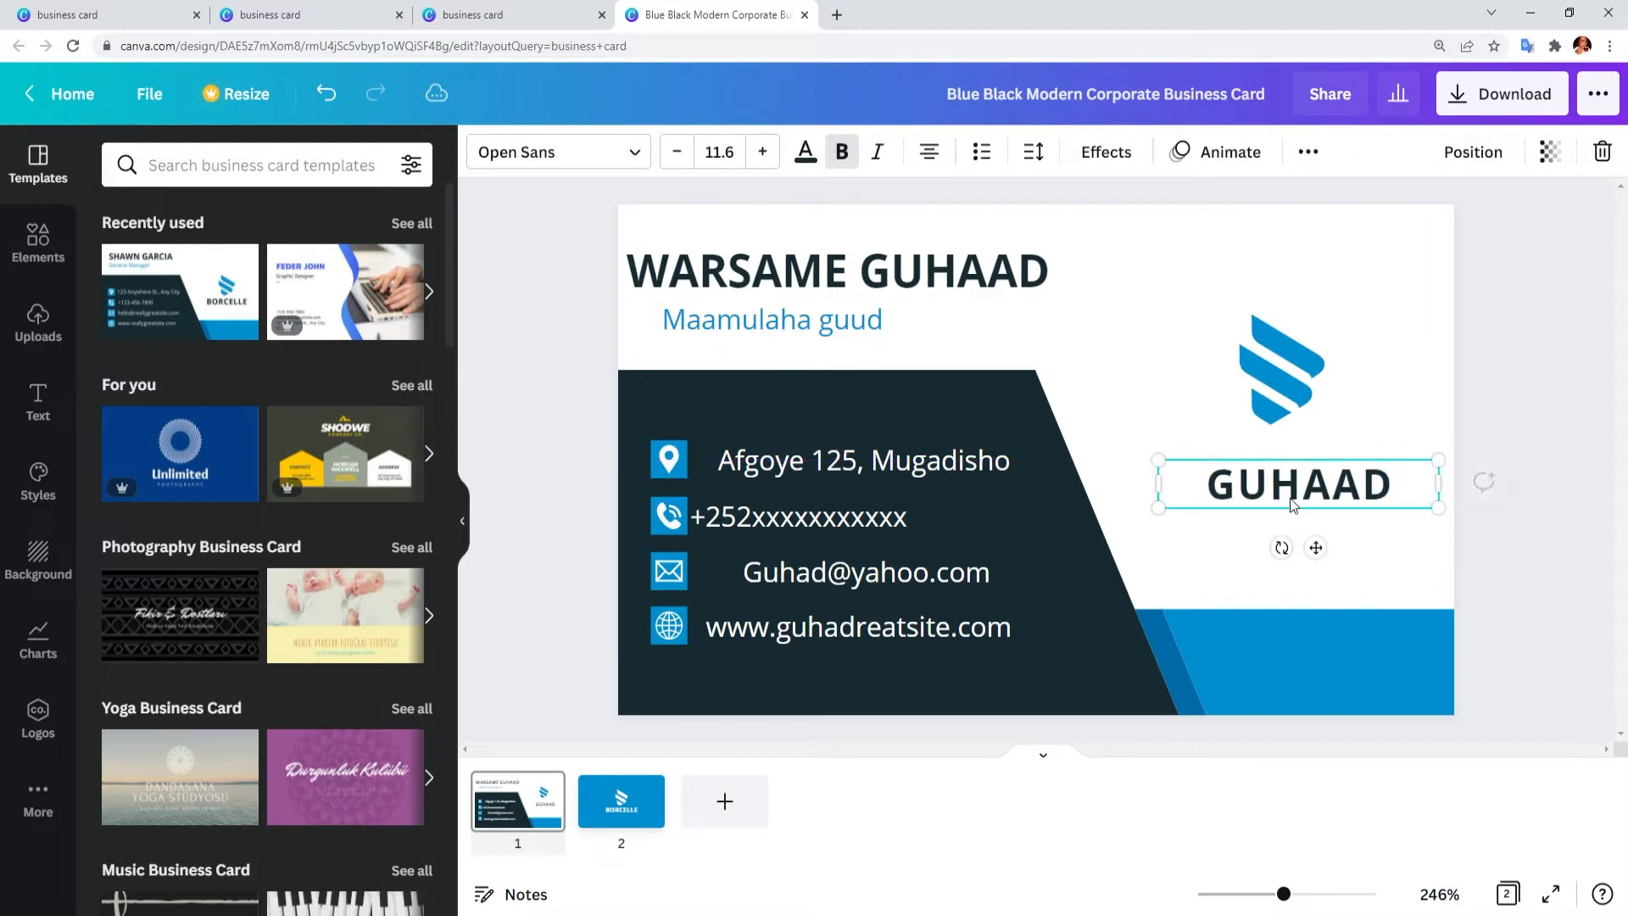
pyautogui.hotkey('ctrl', 'z')
pyautogui.hotkey('ctrl', 'z')
pyautogui.hotkey('ctrl', 'z')
pyautogui.hotkey('ctrl', 'z')
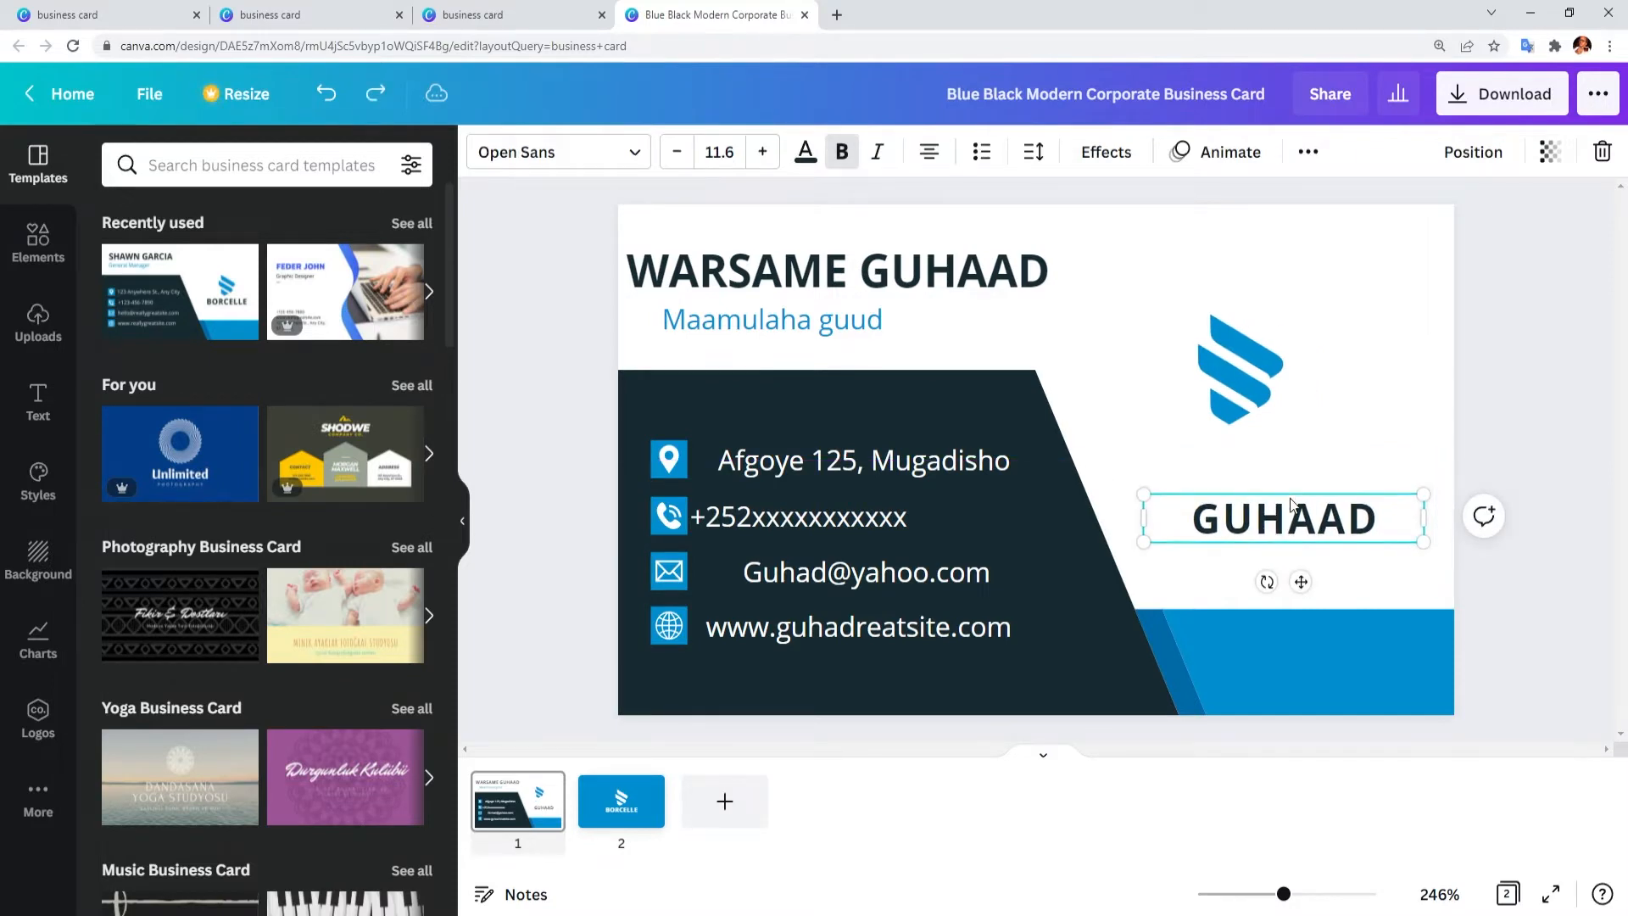
pyautogui.click(1291, 429)
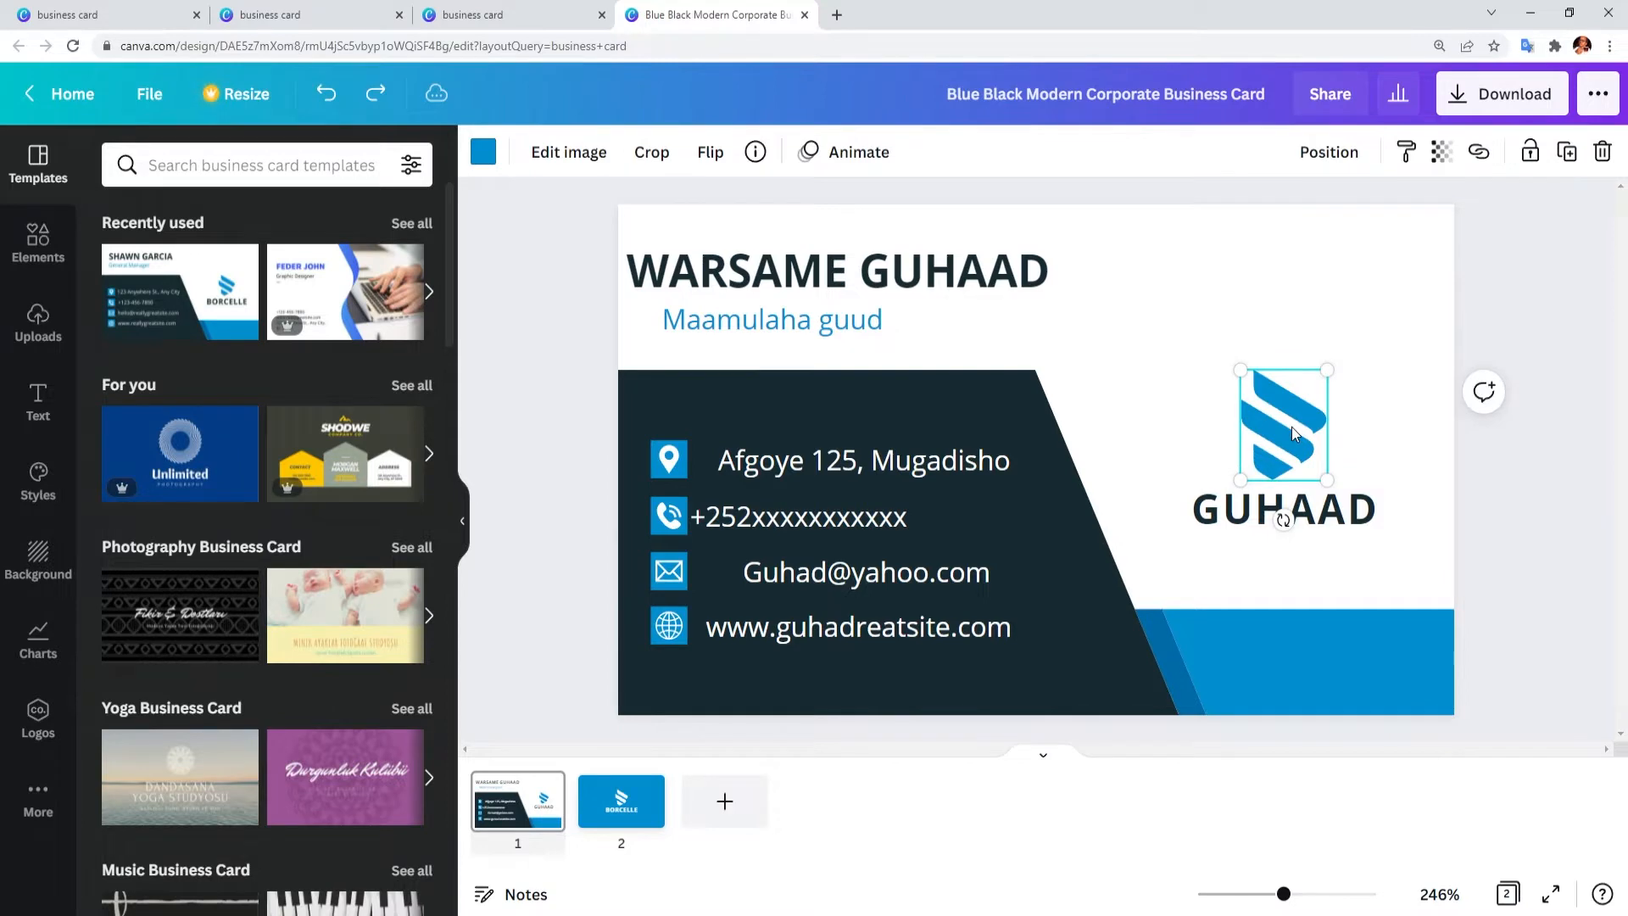
pyautogui.press('Delete')
# Step: Place the swirl logo from Elements above GUHAAD and shrink it to fit
pyautogui.click(37, 242)
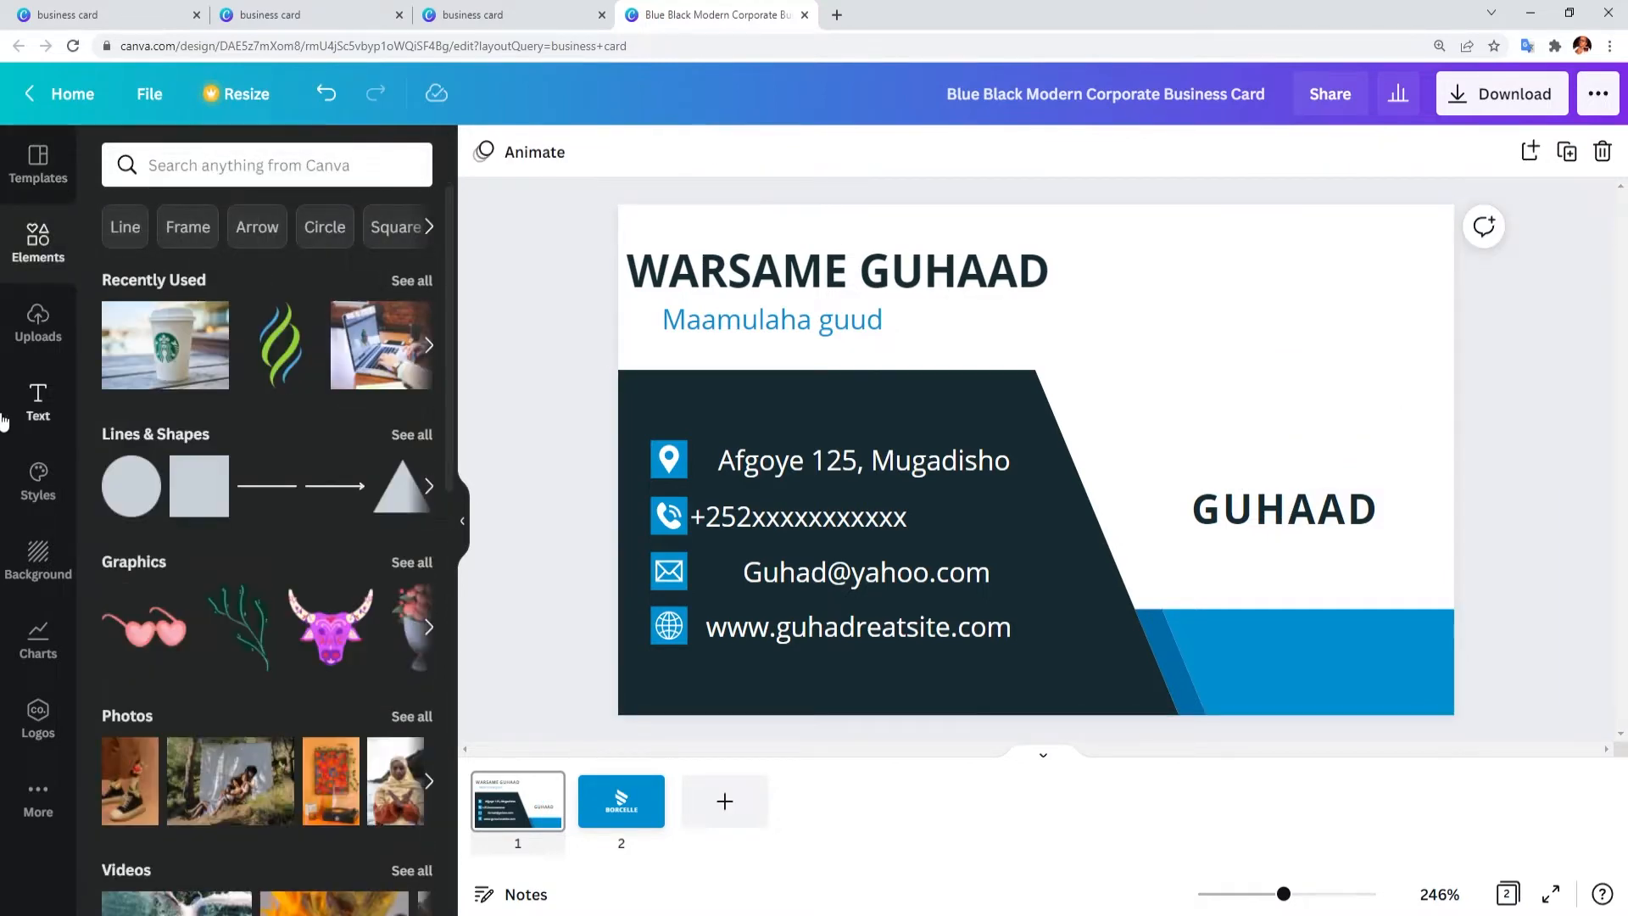
pyautogui.moveTo(297, 373); pyautogui.dragTo(1287, 347)
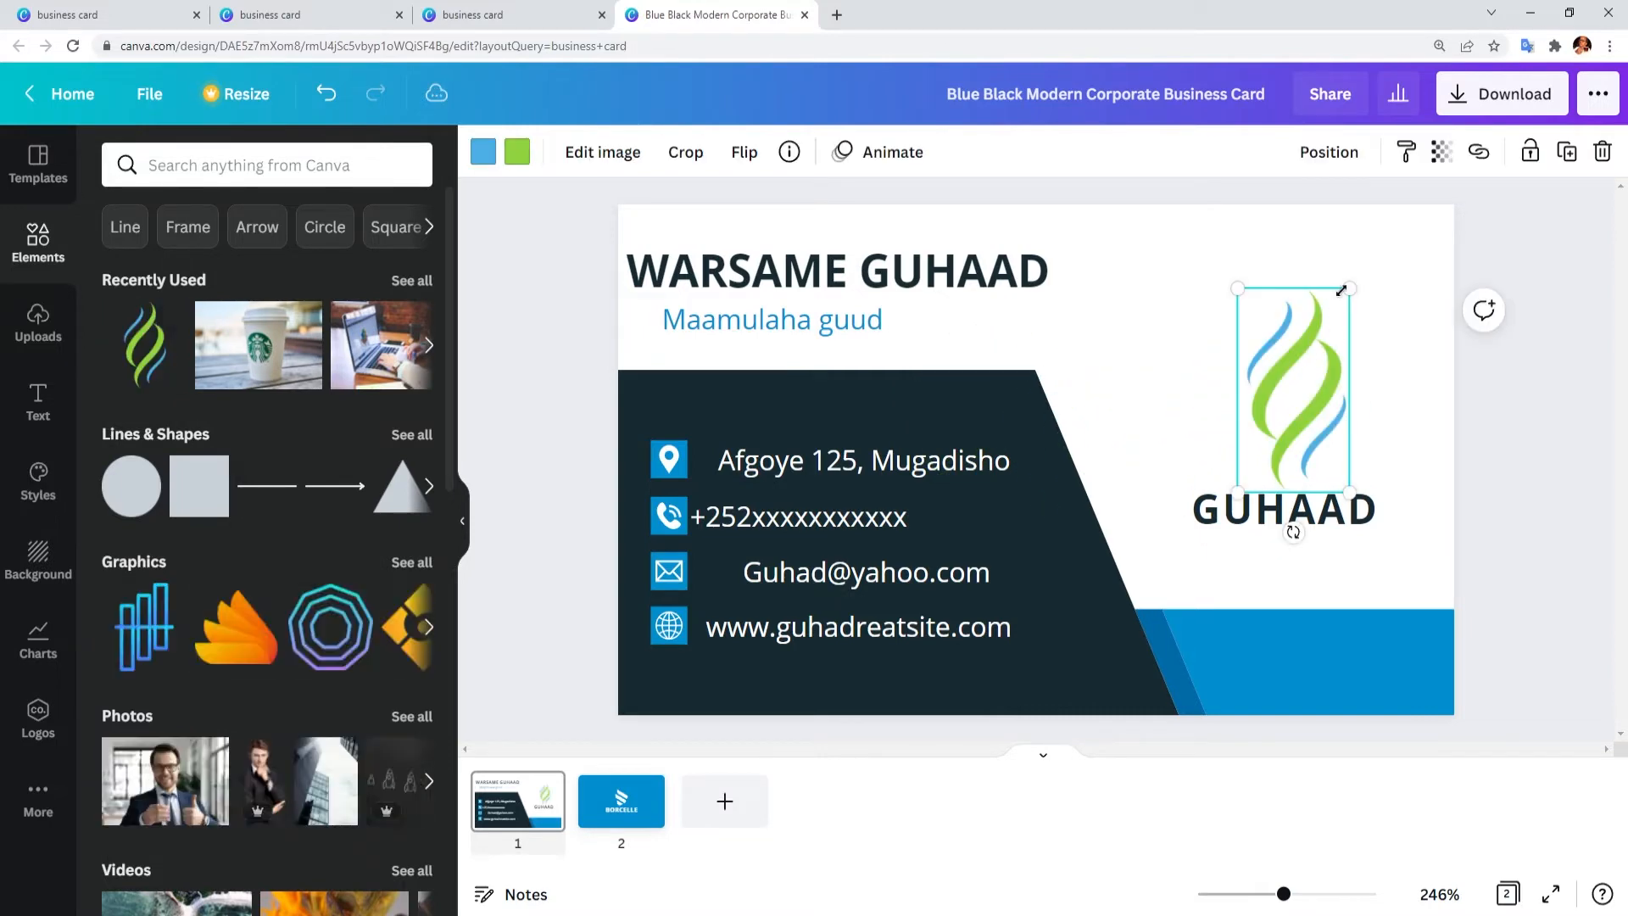
pyautogui.moveTo(1346, 290); pyautogui.dragTo(1327, 344)
pyautogui.click(1484, 469)
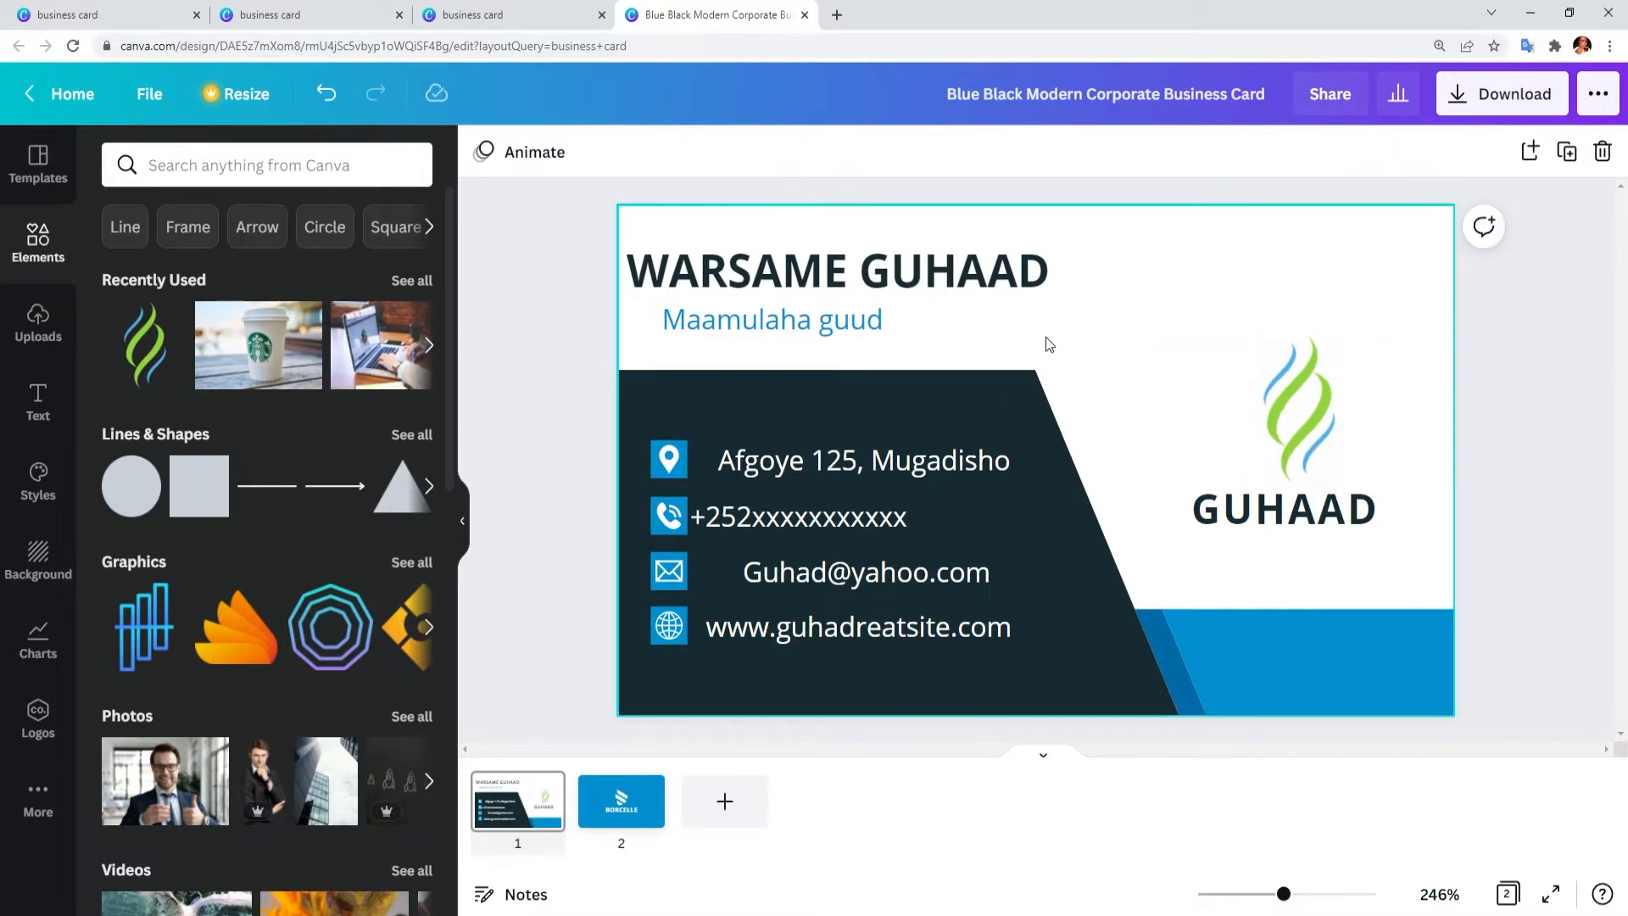
pyautogui.click(599, 809)
# Step: Ungroup the back logo and delete the white S icon
pyautogui.click(1041, 441)
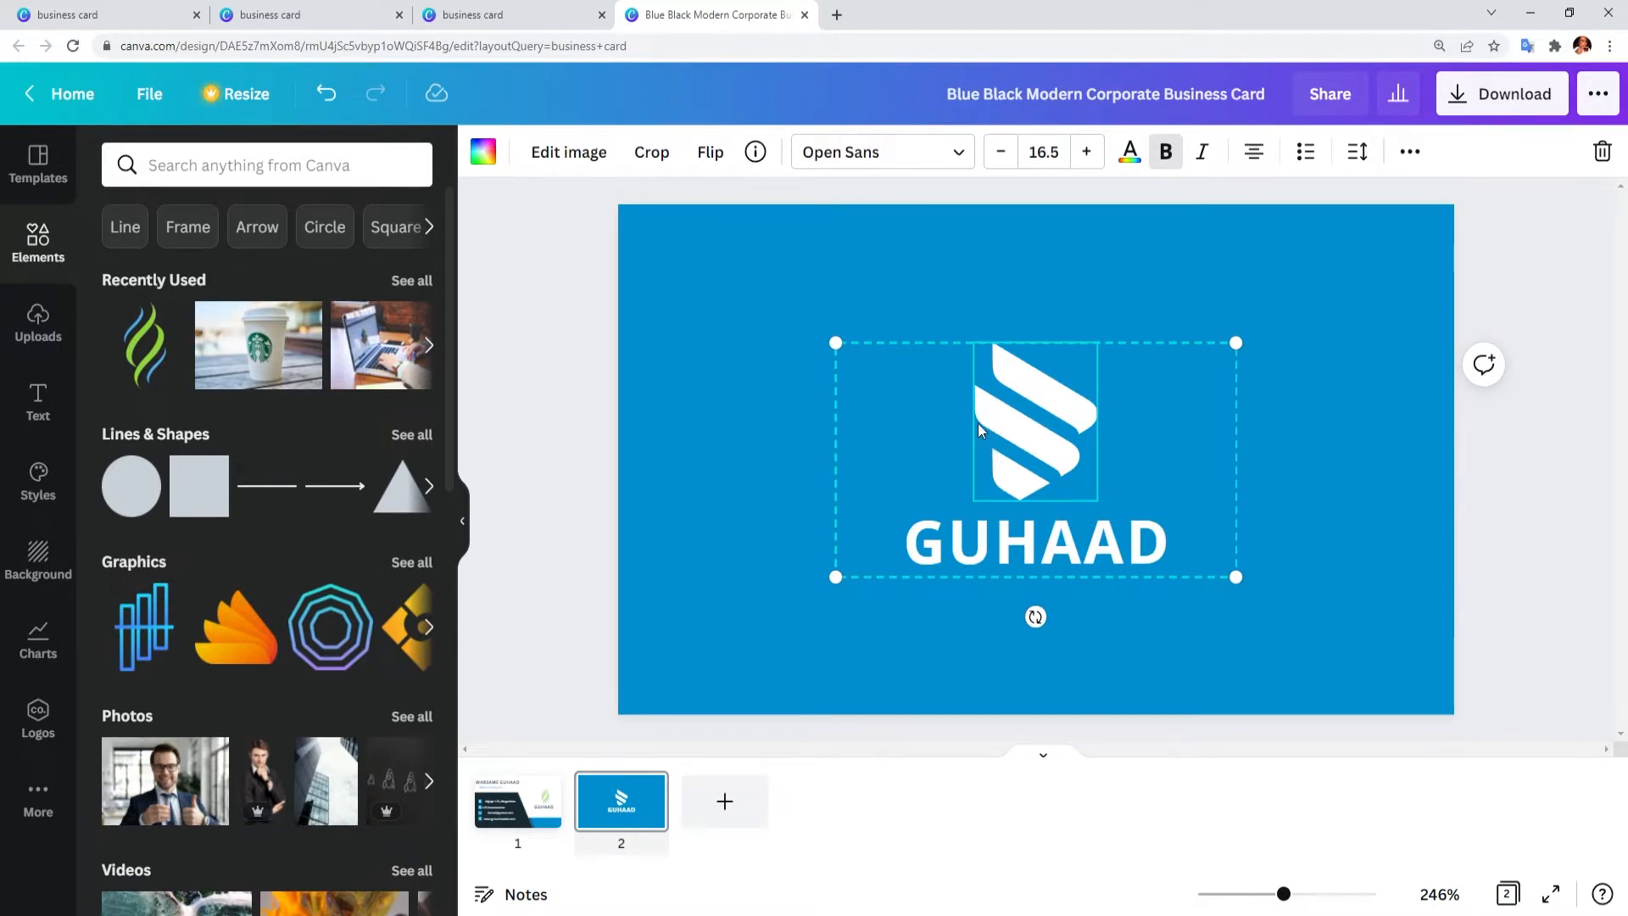
pyautogui.rightClick(1010, 430)
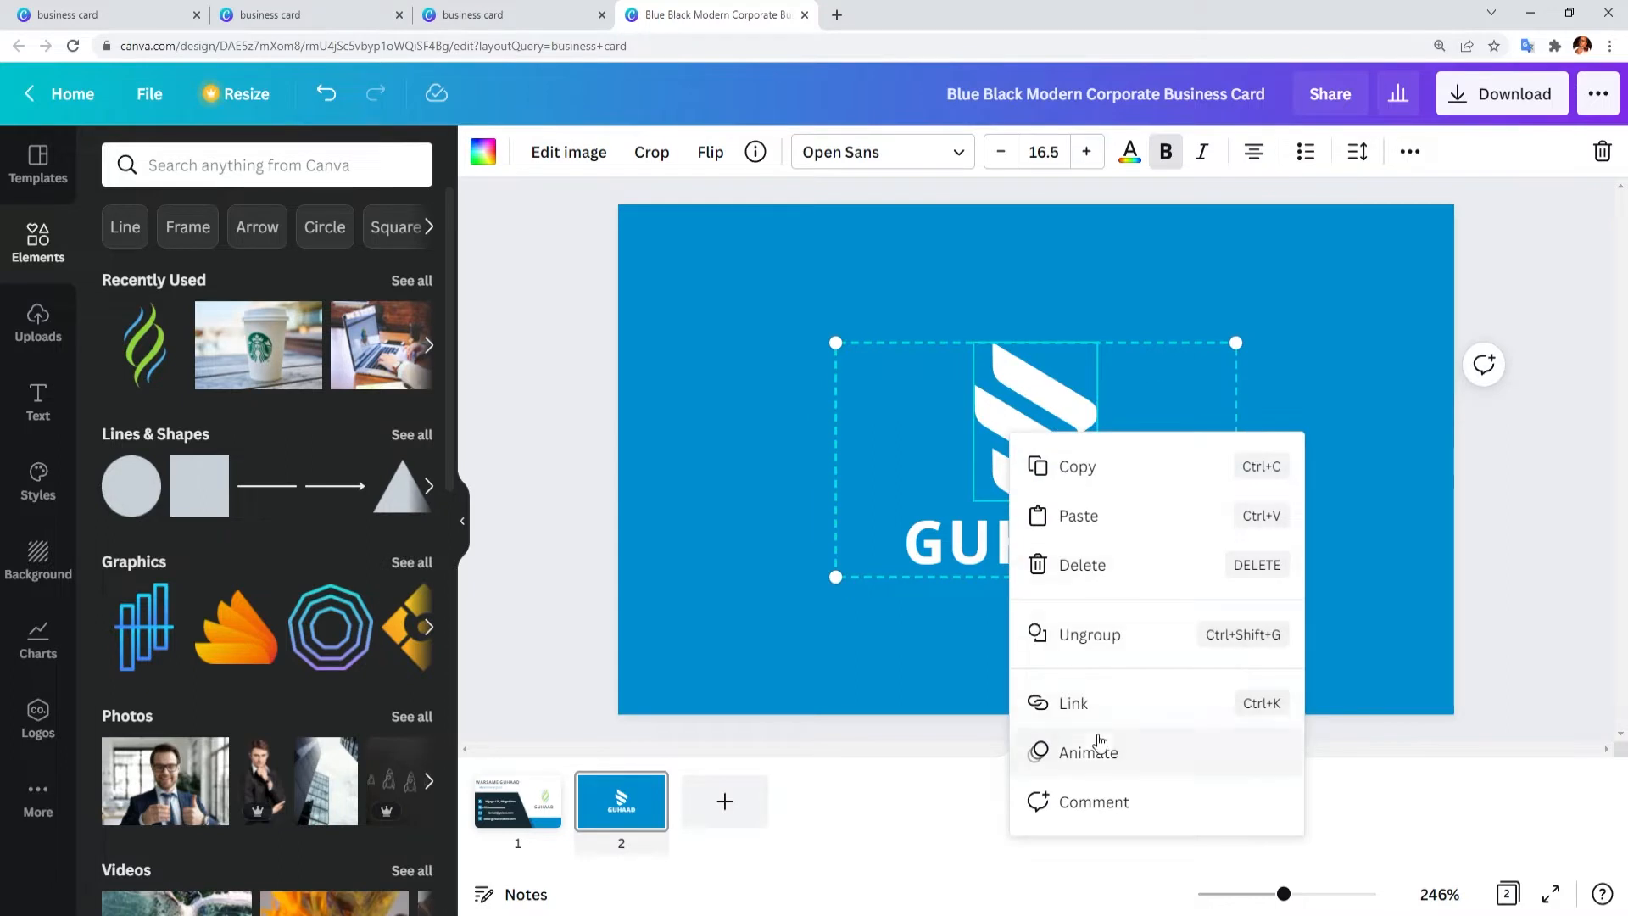
pyautogui.click(1094, 636)
pyautogui.moveTo(1043, 429)
pyautogui.mouseDown()
pyautogui.moveTo(869, 406)
pyautogui.moveTo(1046, 413)
pyautogui.mouseUp()
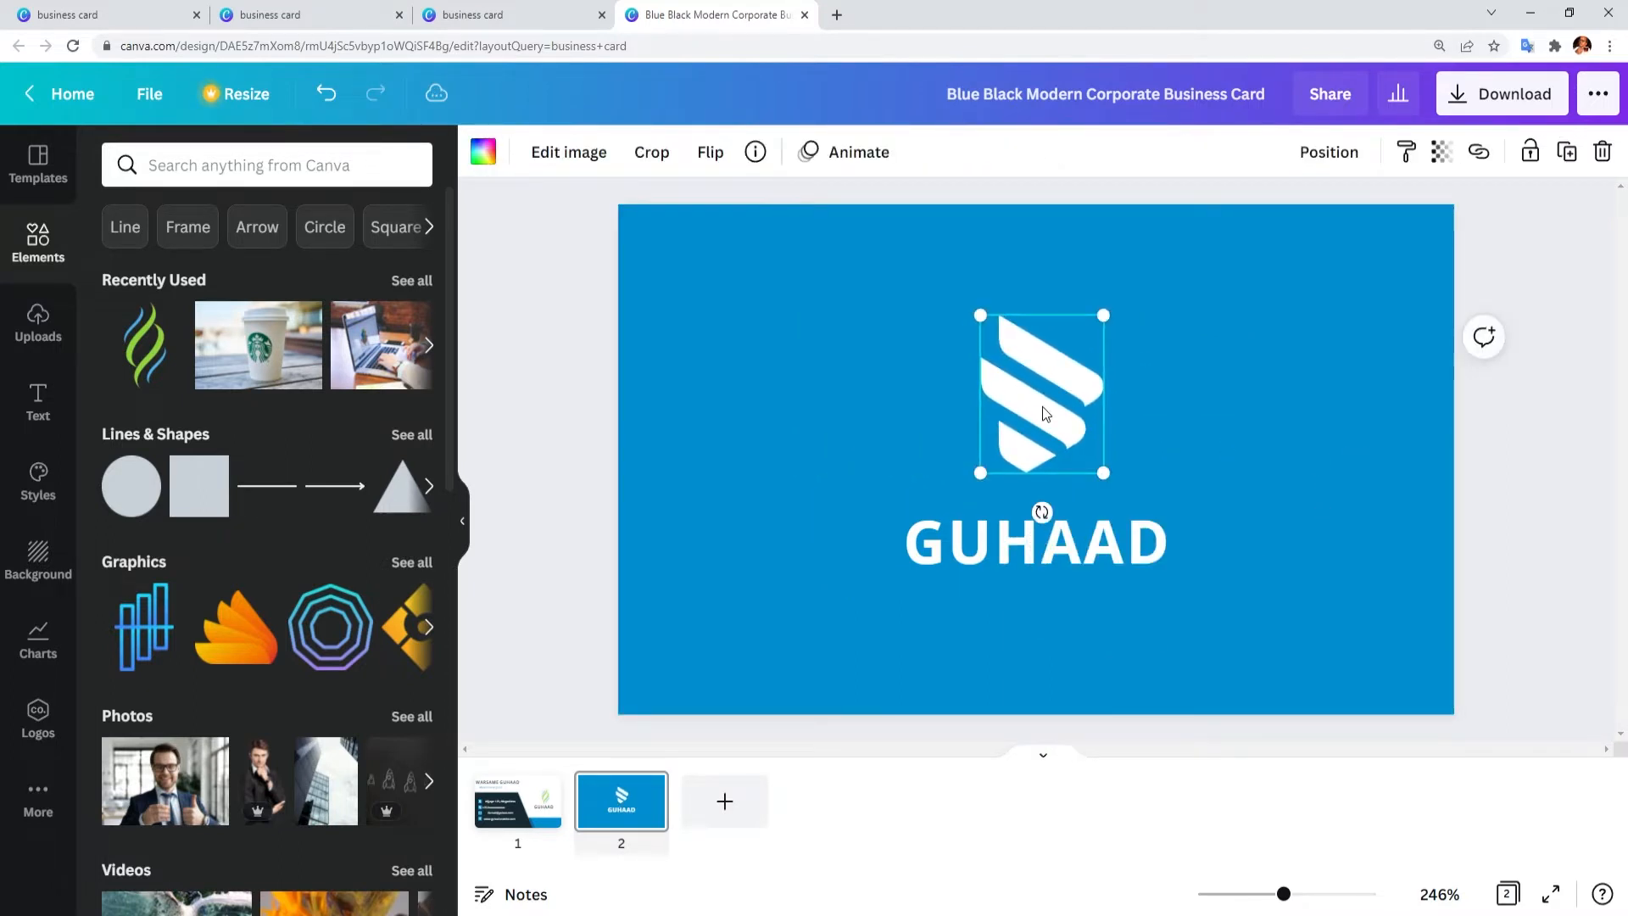
pyautogui.press('Delete')
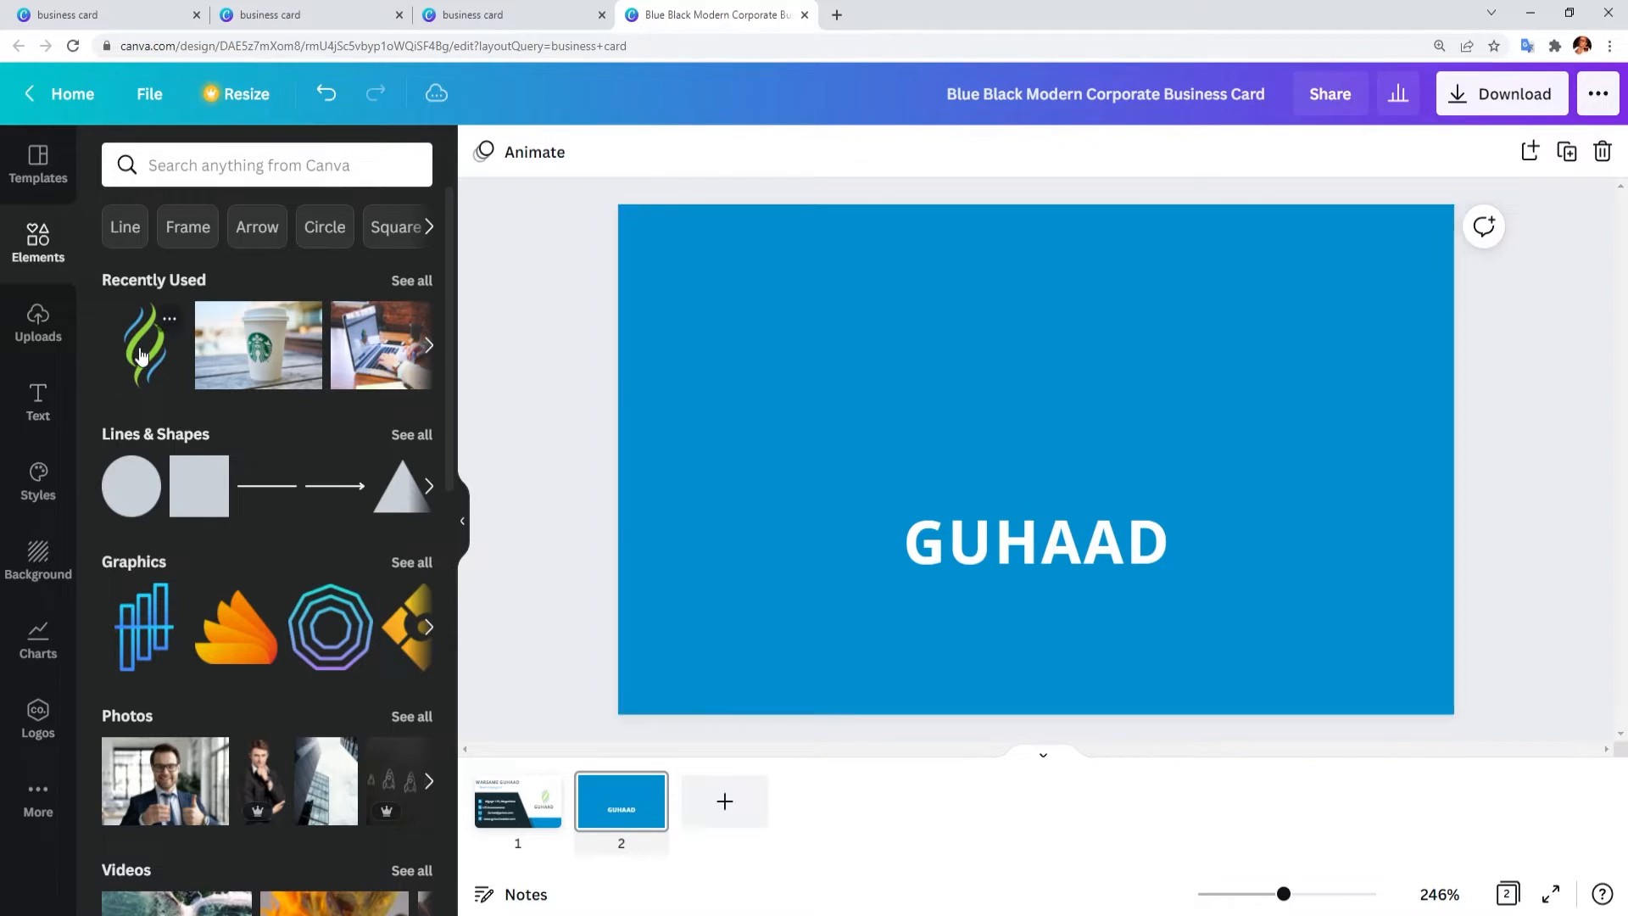
# Step: Place the swirl logo above GUHAAD on the back and turn its blue stripes dark navy
pyautogui.moveTo(142, 354); pyautogui.dragTo(1052, 438)
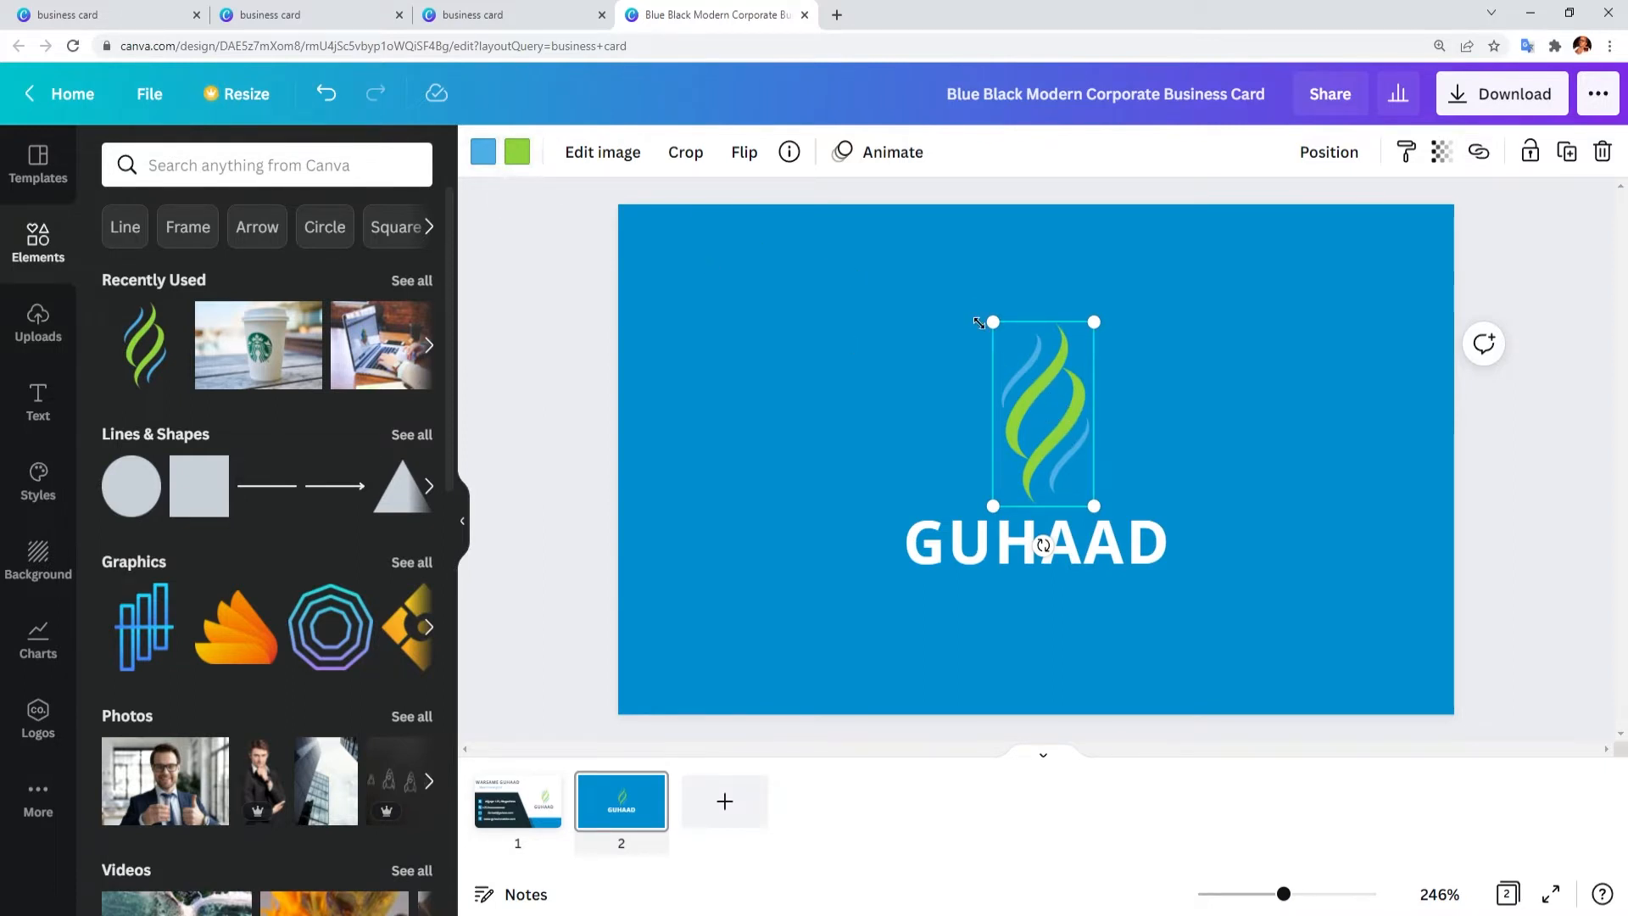
pyautogui.click(484, 152)
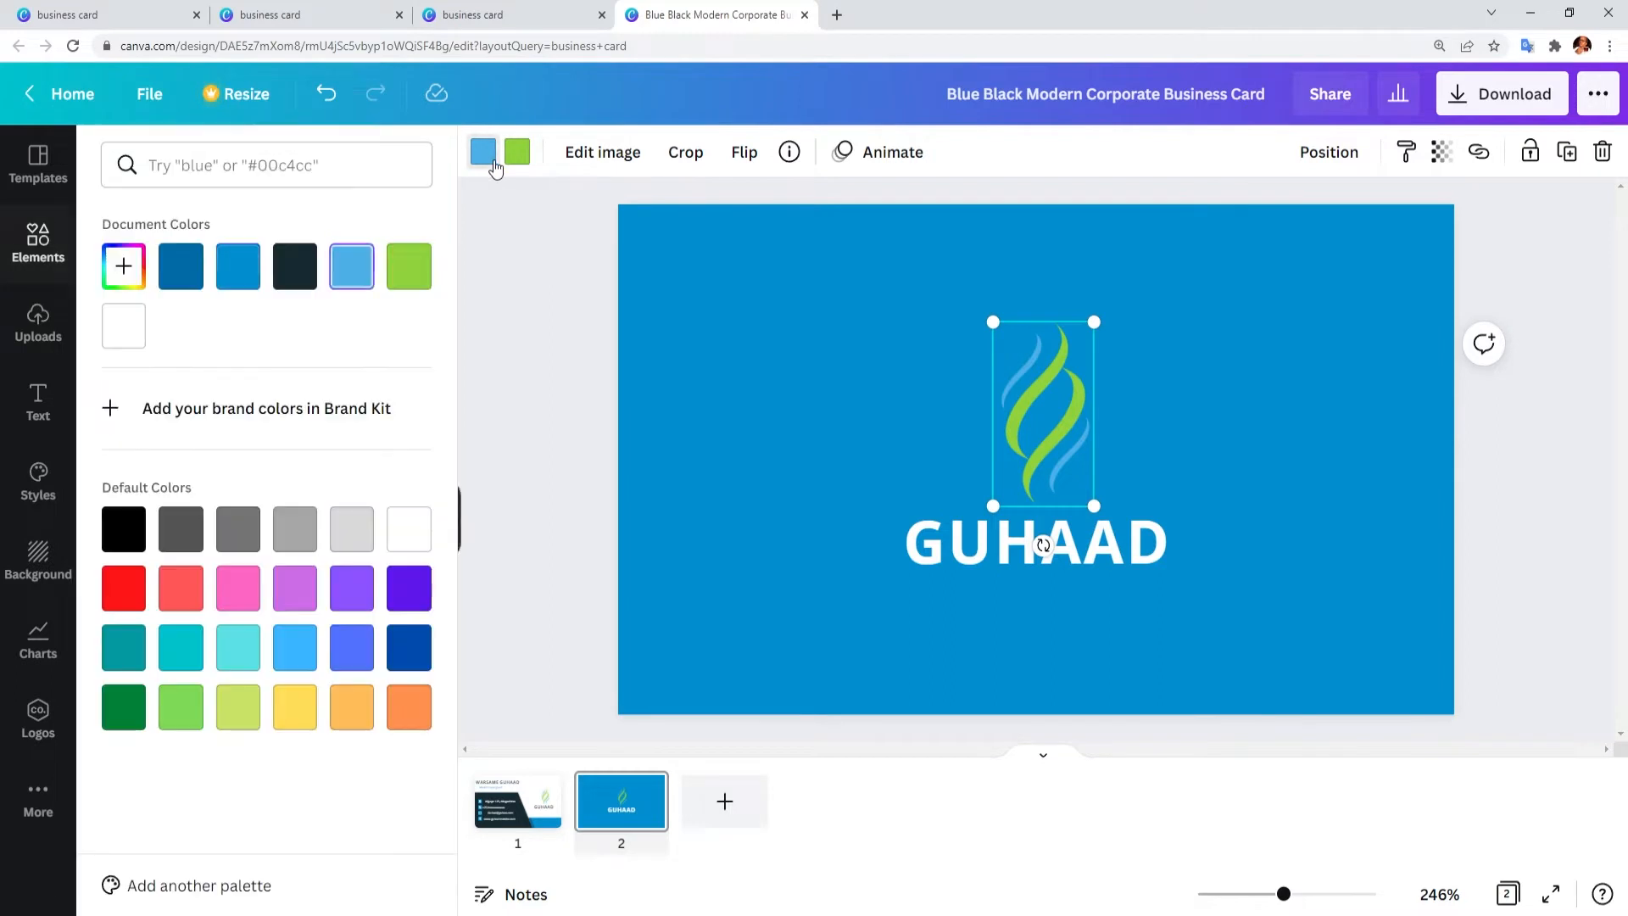
pyautogui.click(307, 288)
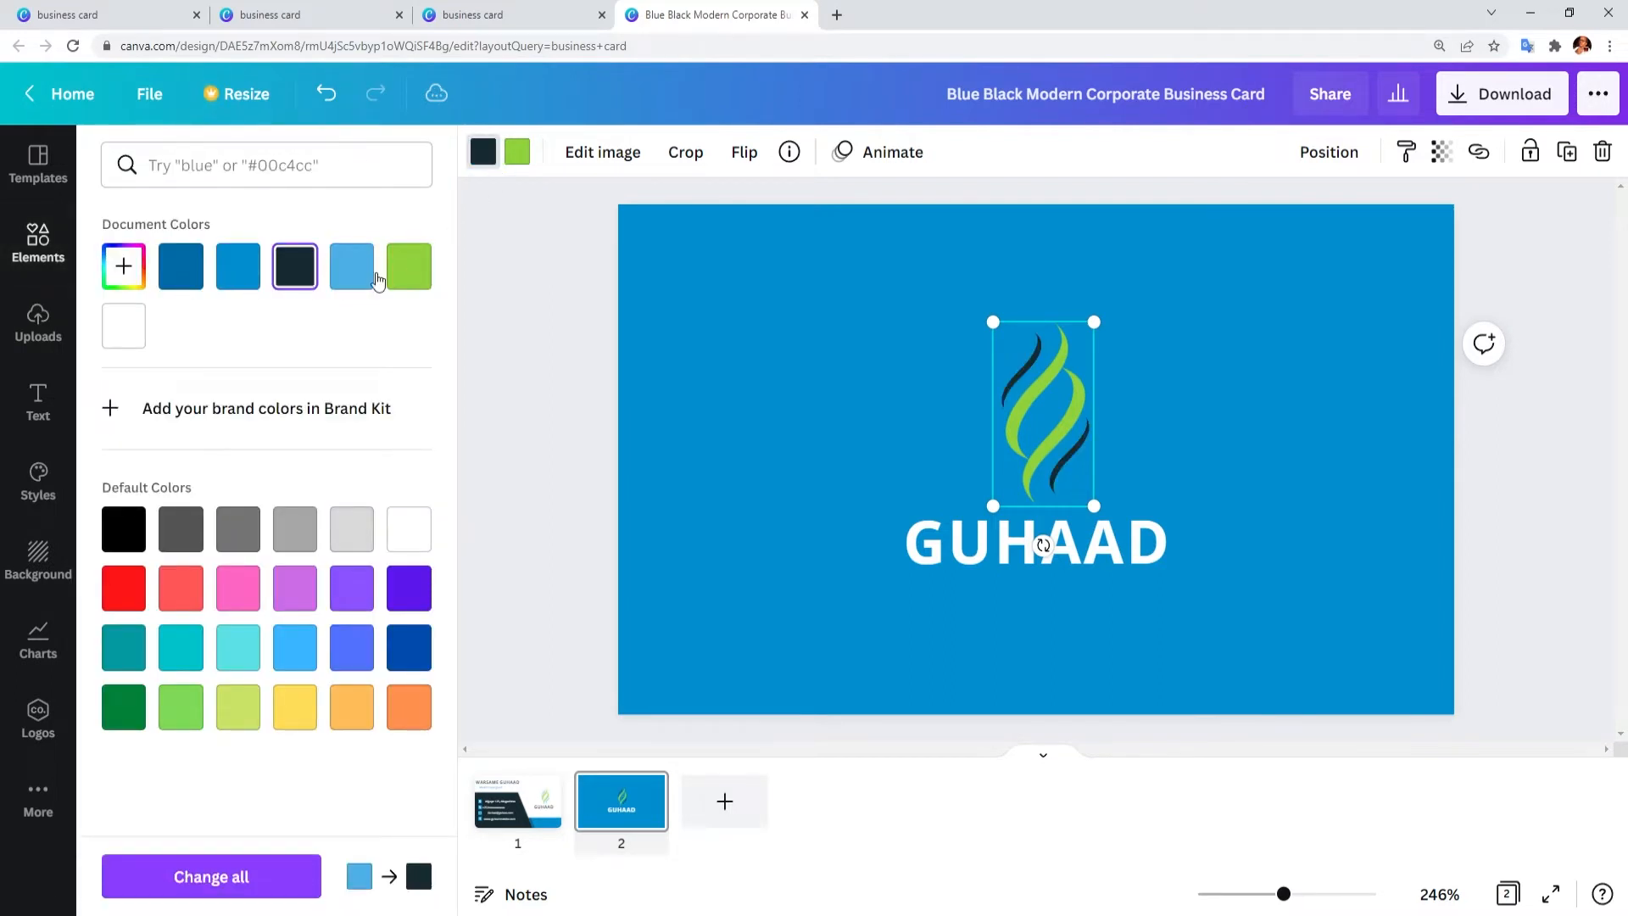
# Step: Recolour the swirl logo's blue stripes red on the back, then on the front
pyautogui.click(123, 601)
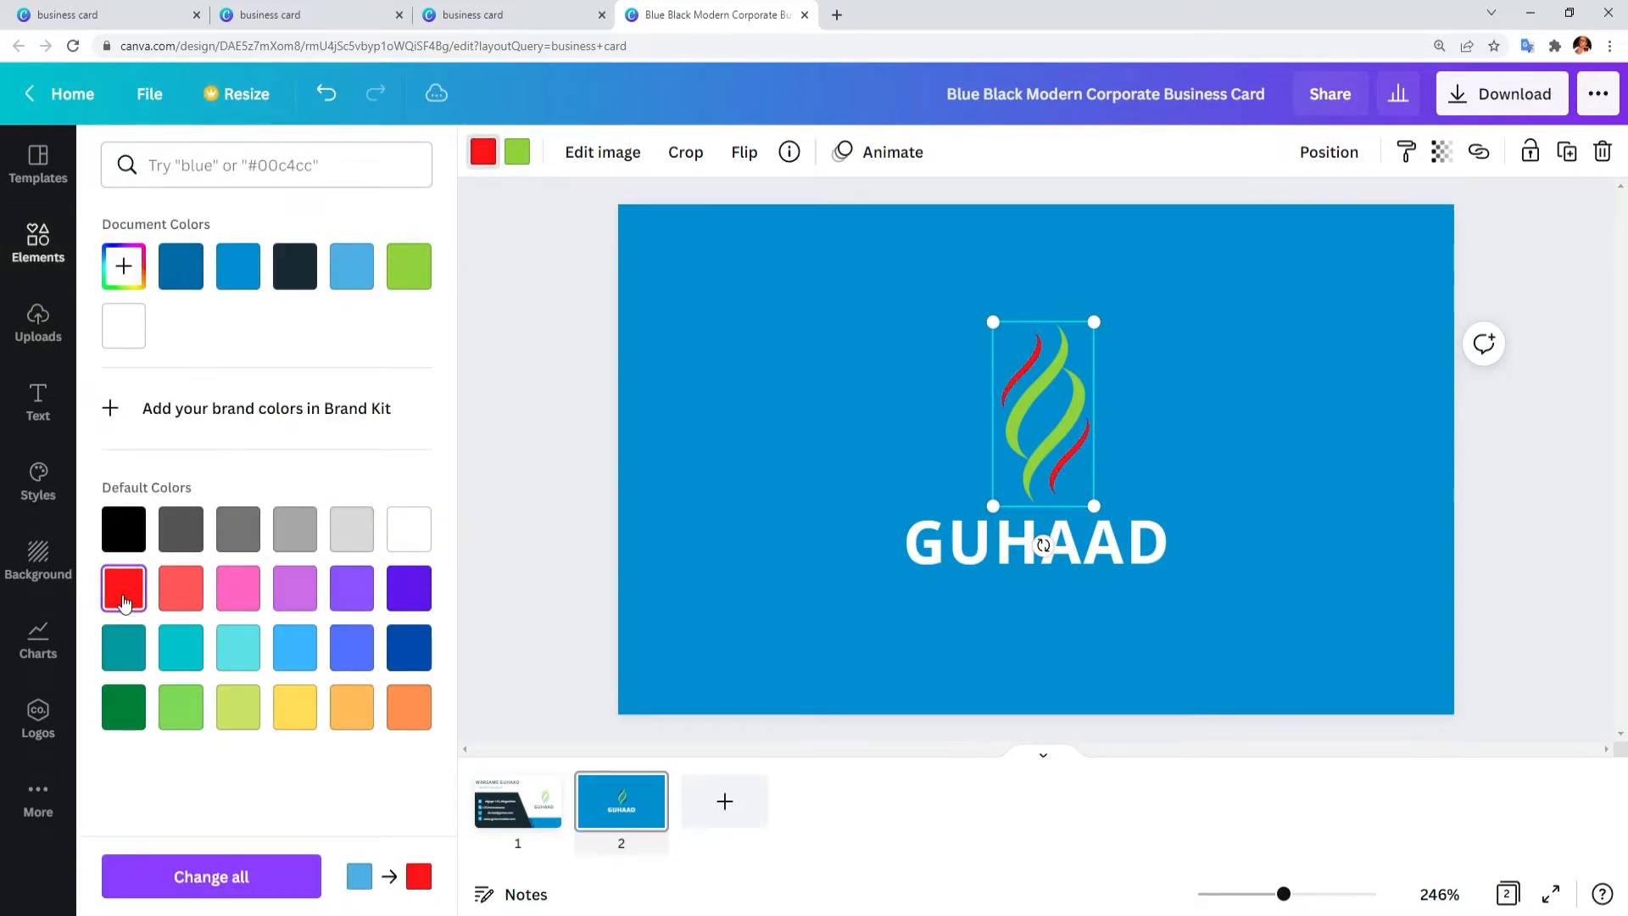
pyautogui.click(1308, 418)
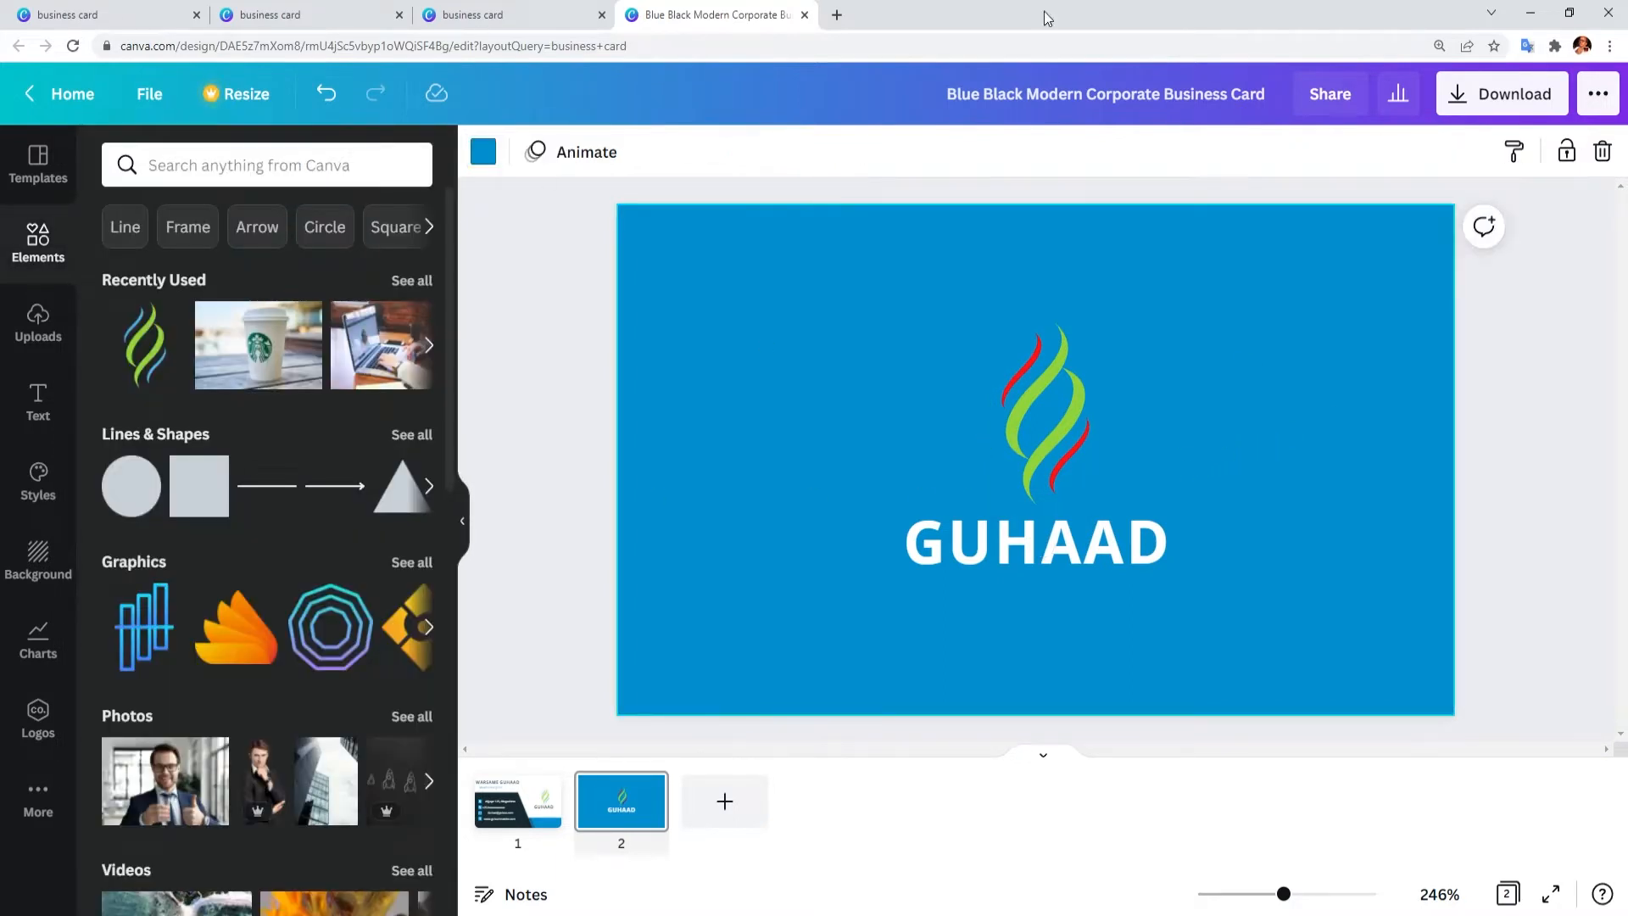
pyautogui.click(547, 819)
pyautogui.click(1316, 415)
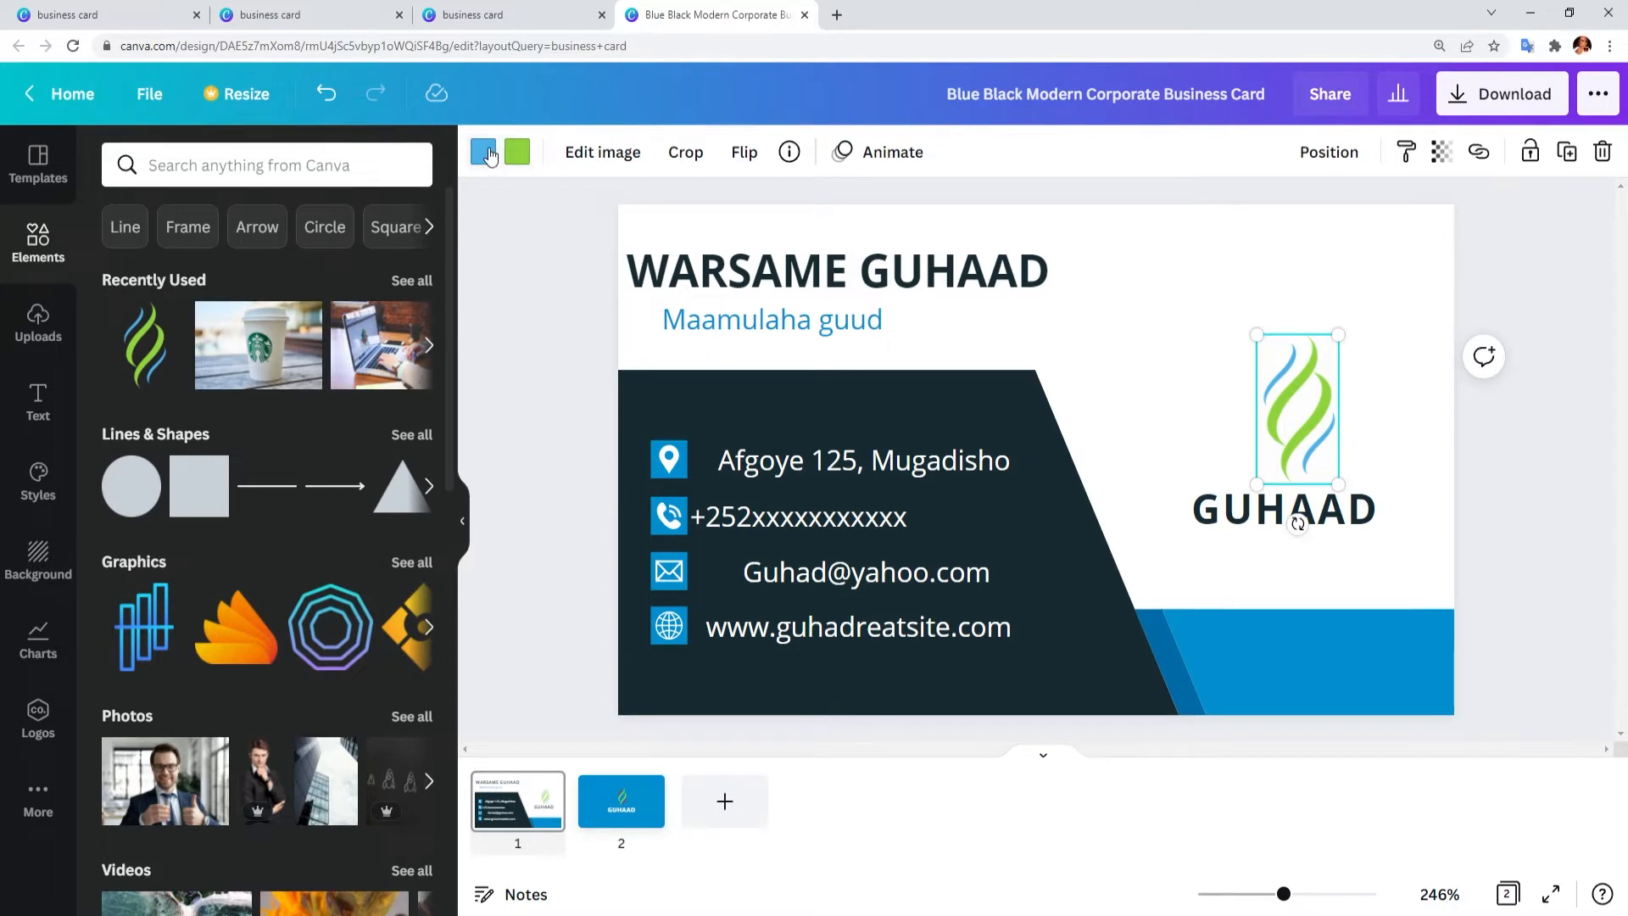
pyautogui.click(529, 153)
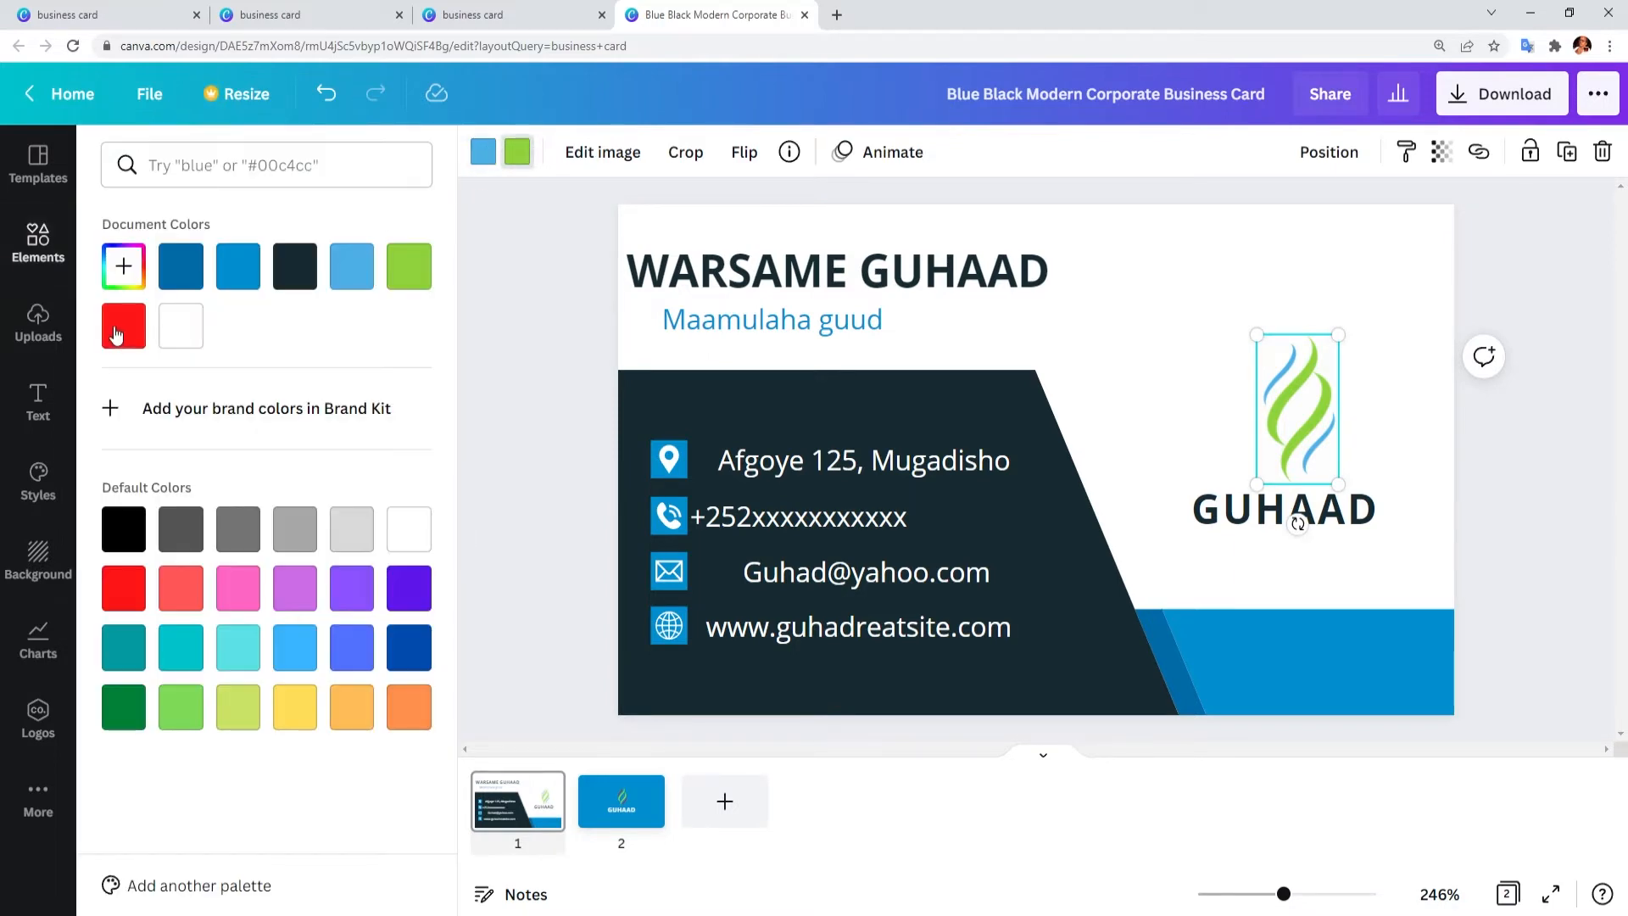
pyautogui.click(488, 165)
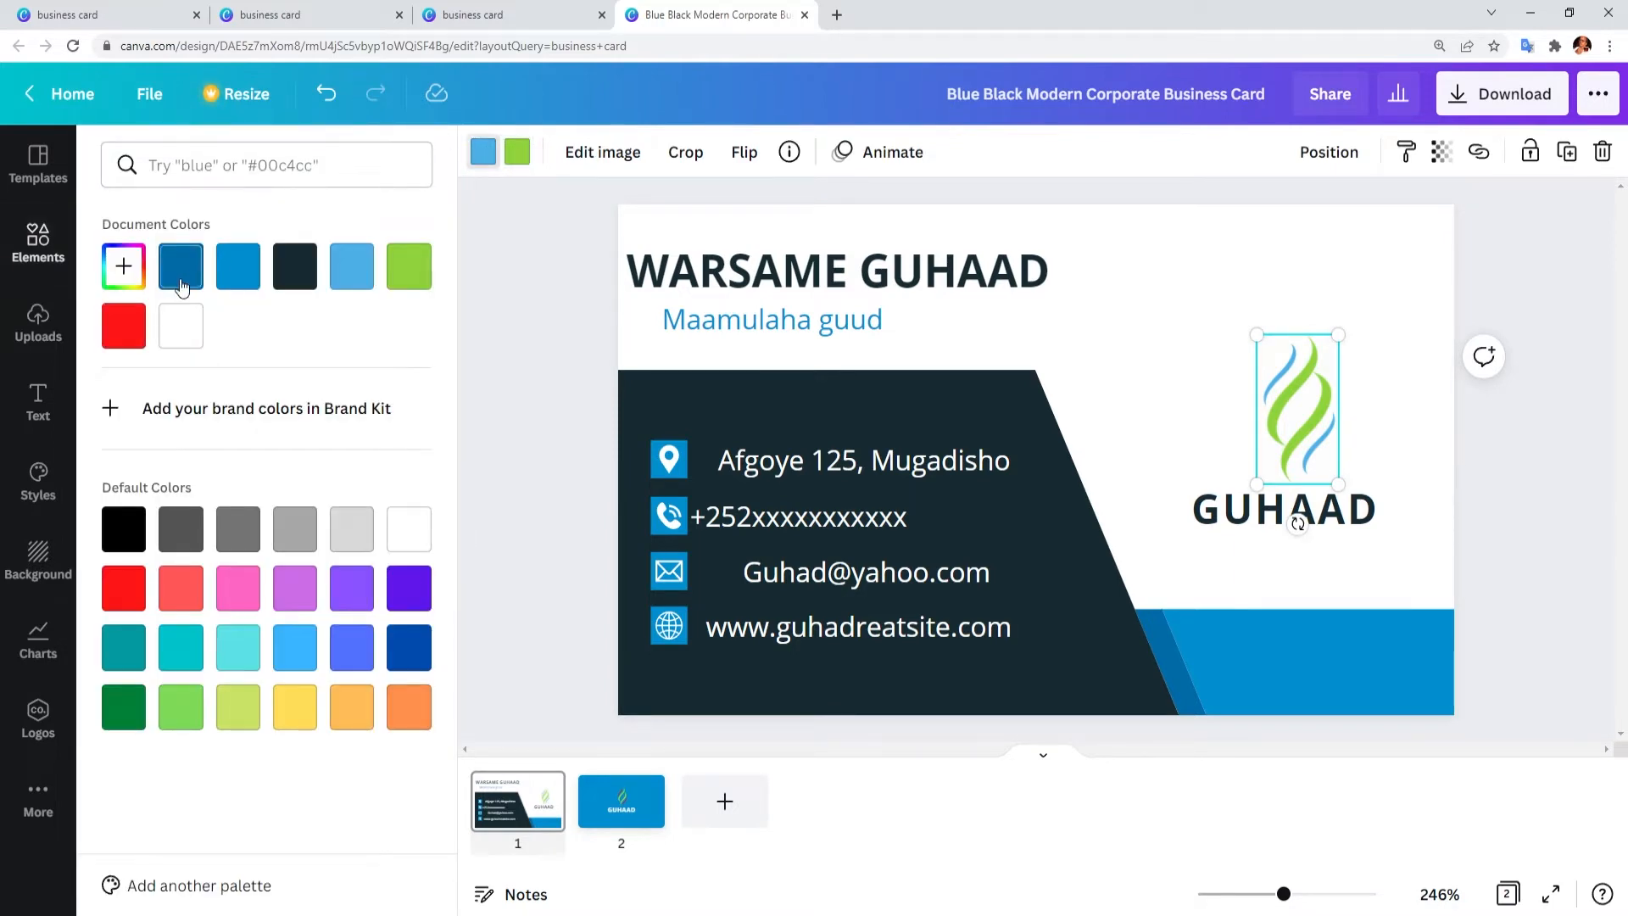
pyautogui.click(124, 325)
pyautogui.click(124, 589)
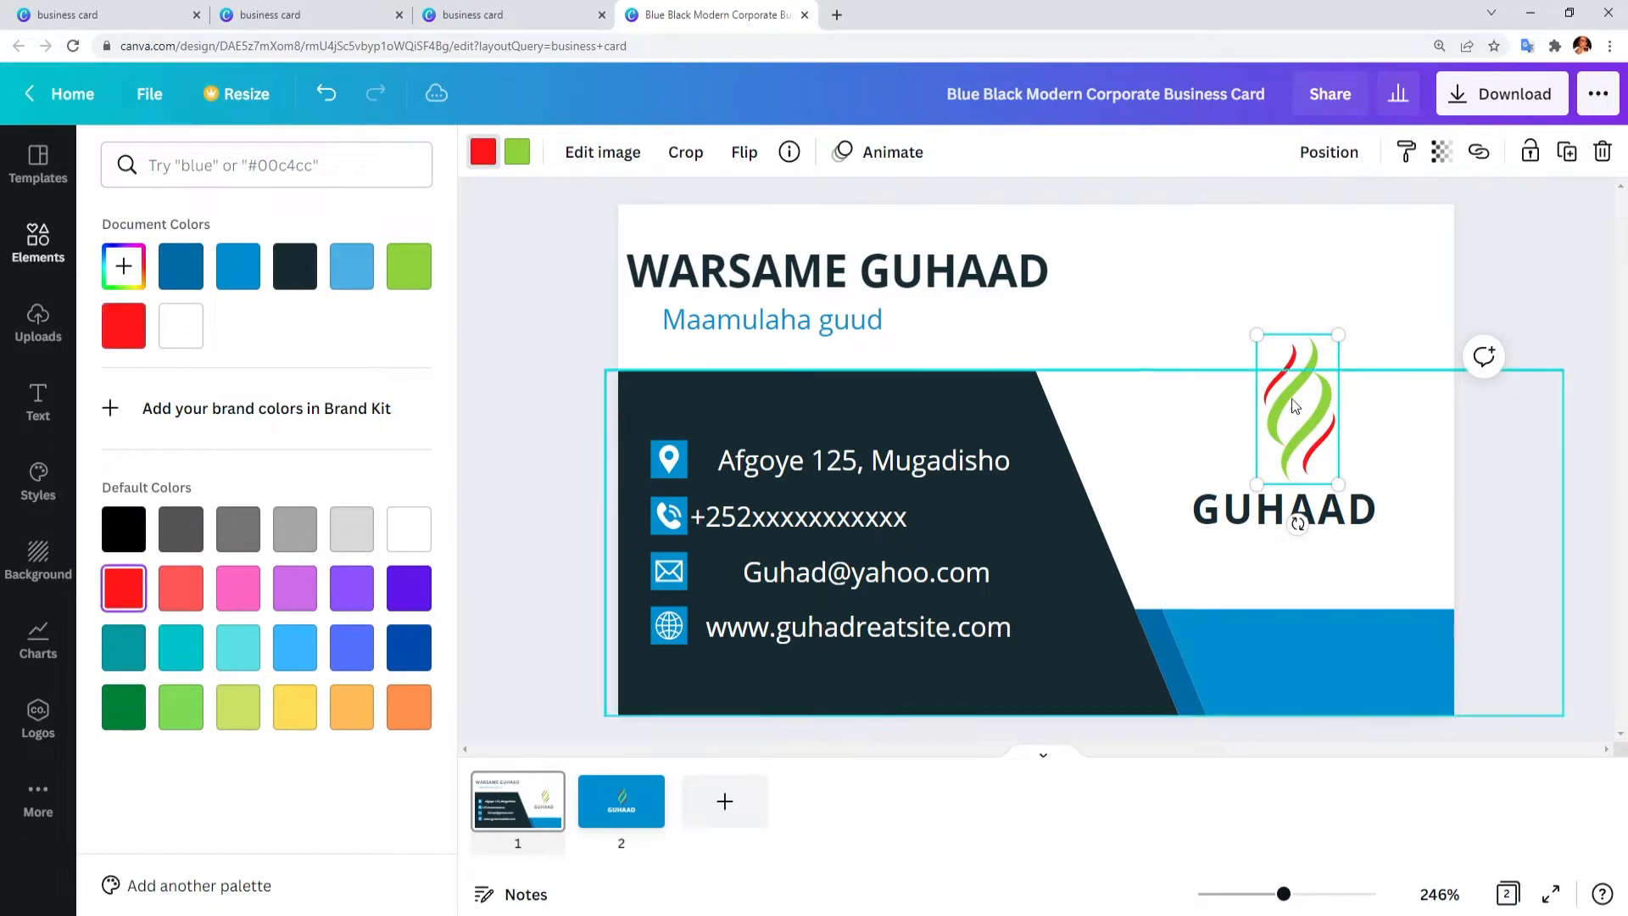
pyautogui.click(1559, 587)
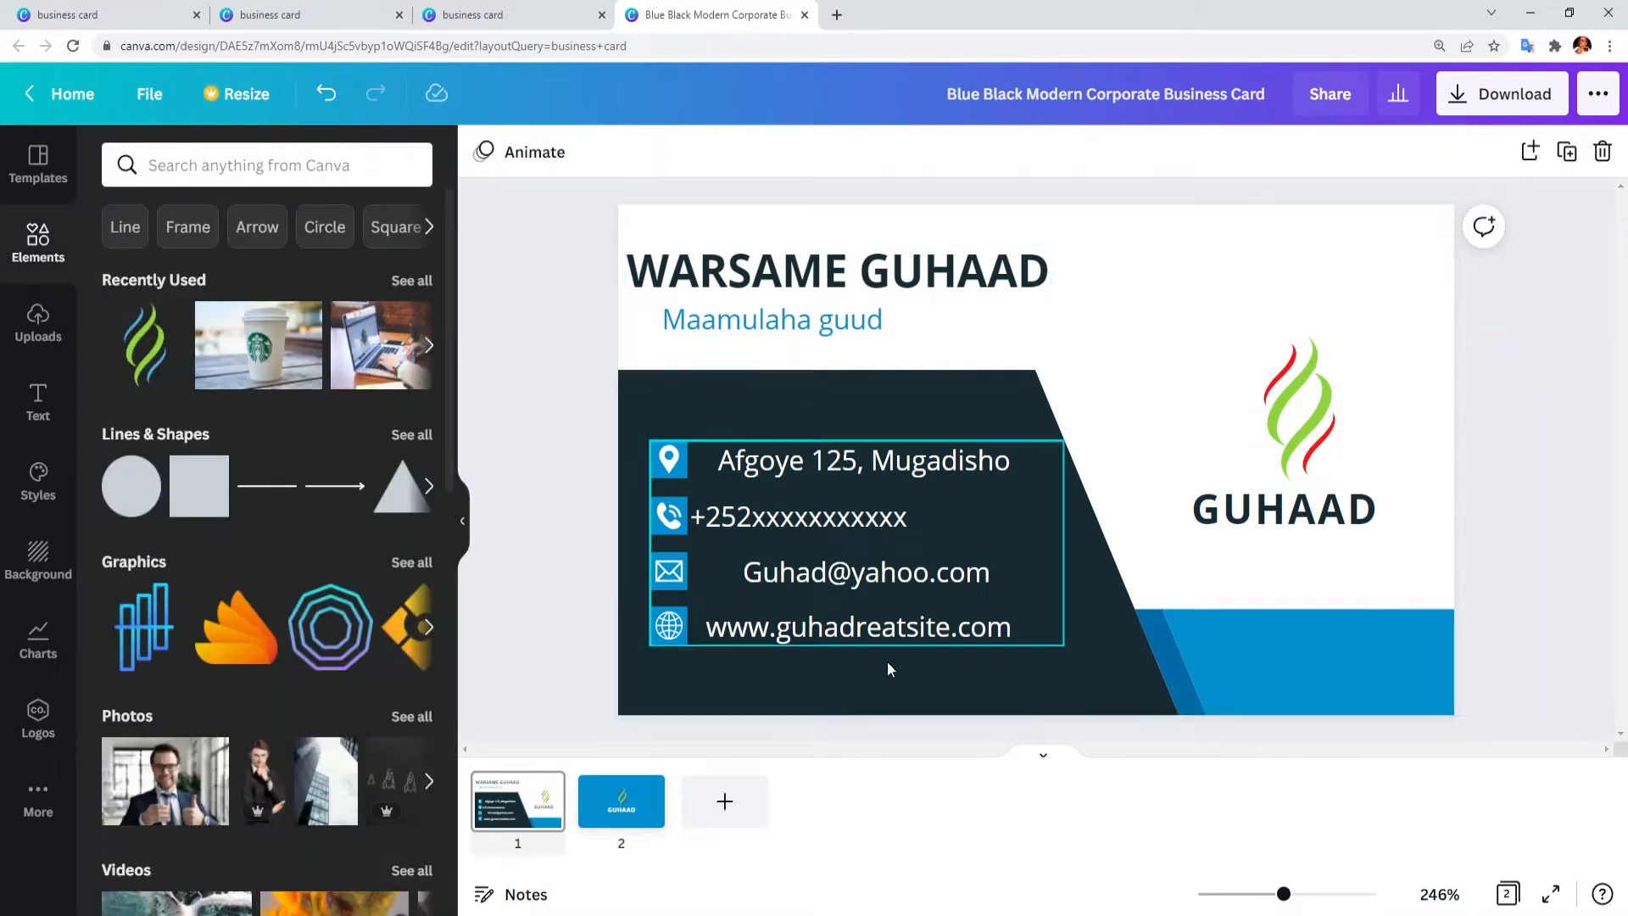
# Step: Add four digits before the @ in the front's e-mail address
pyautogui.click(827, 579)
pyautogui.doubleClick(827, 578)
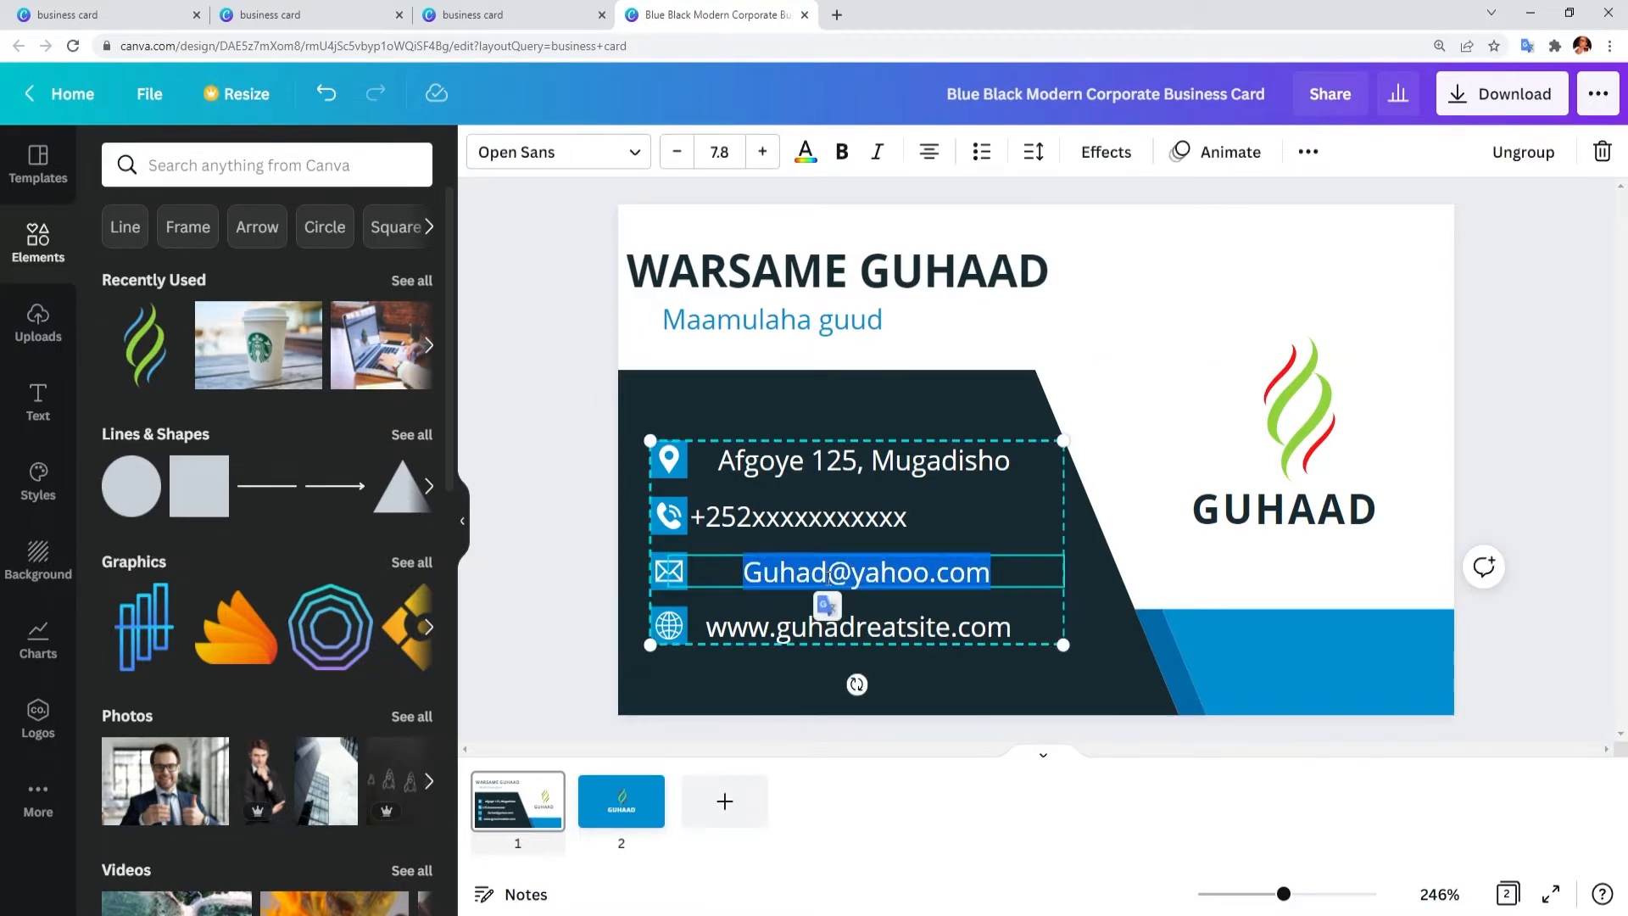
pyautogui.click(829, 574)
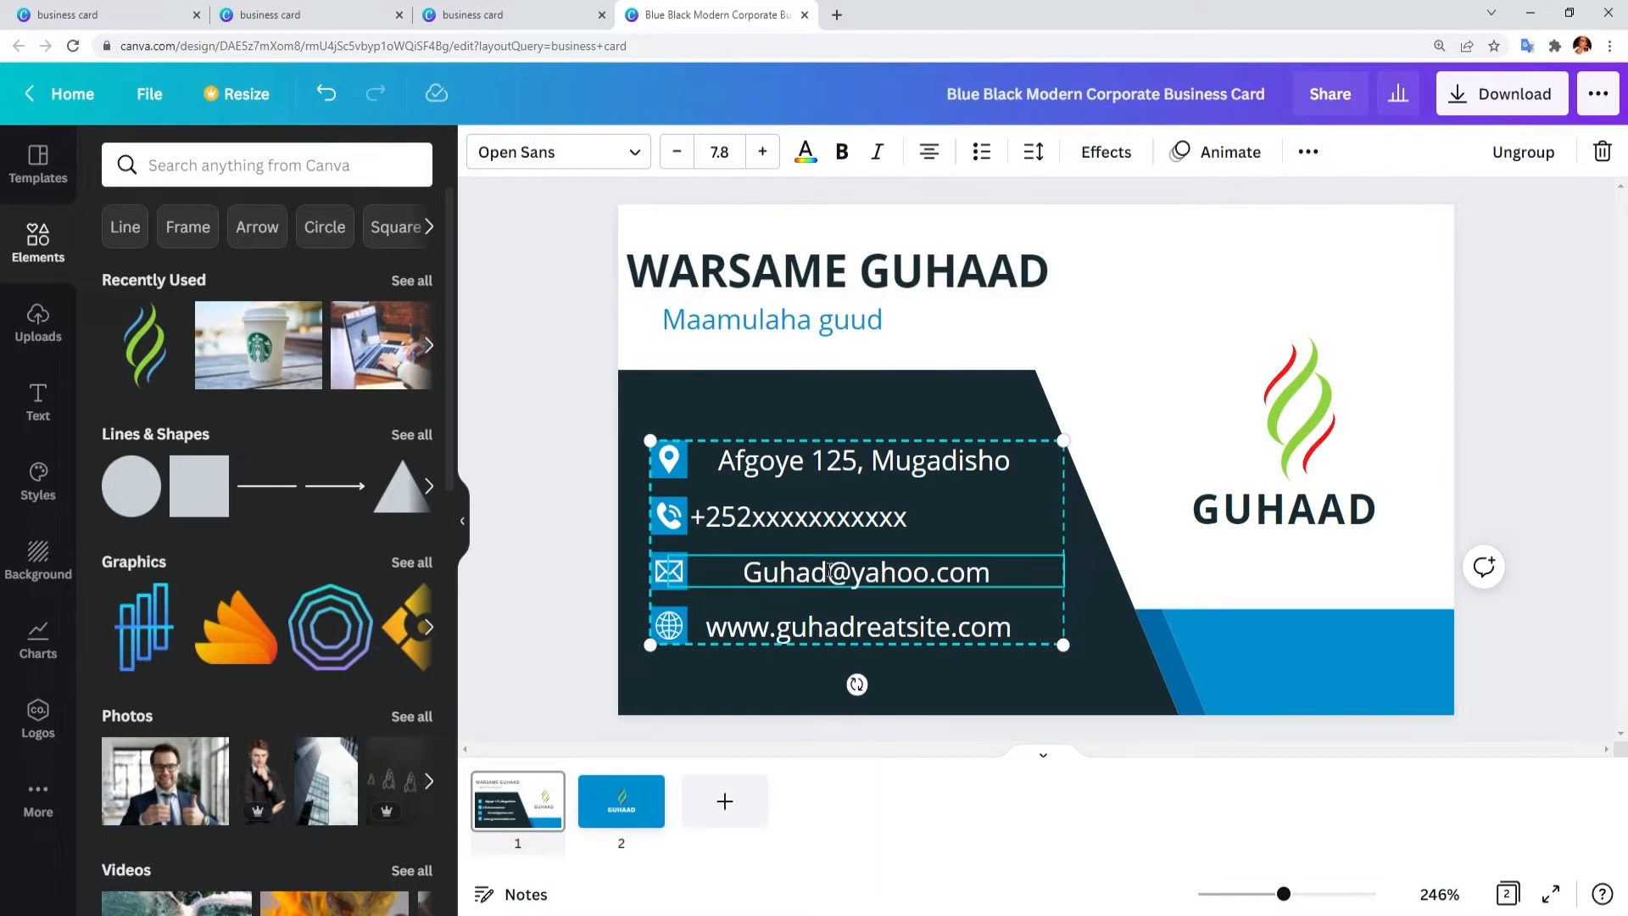
pyautogui.write('125')
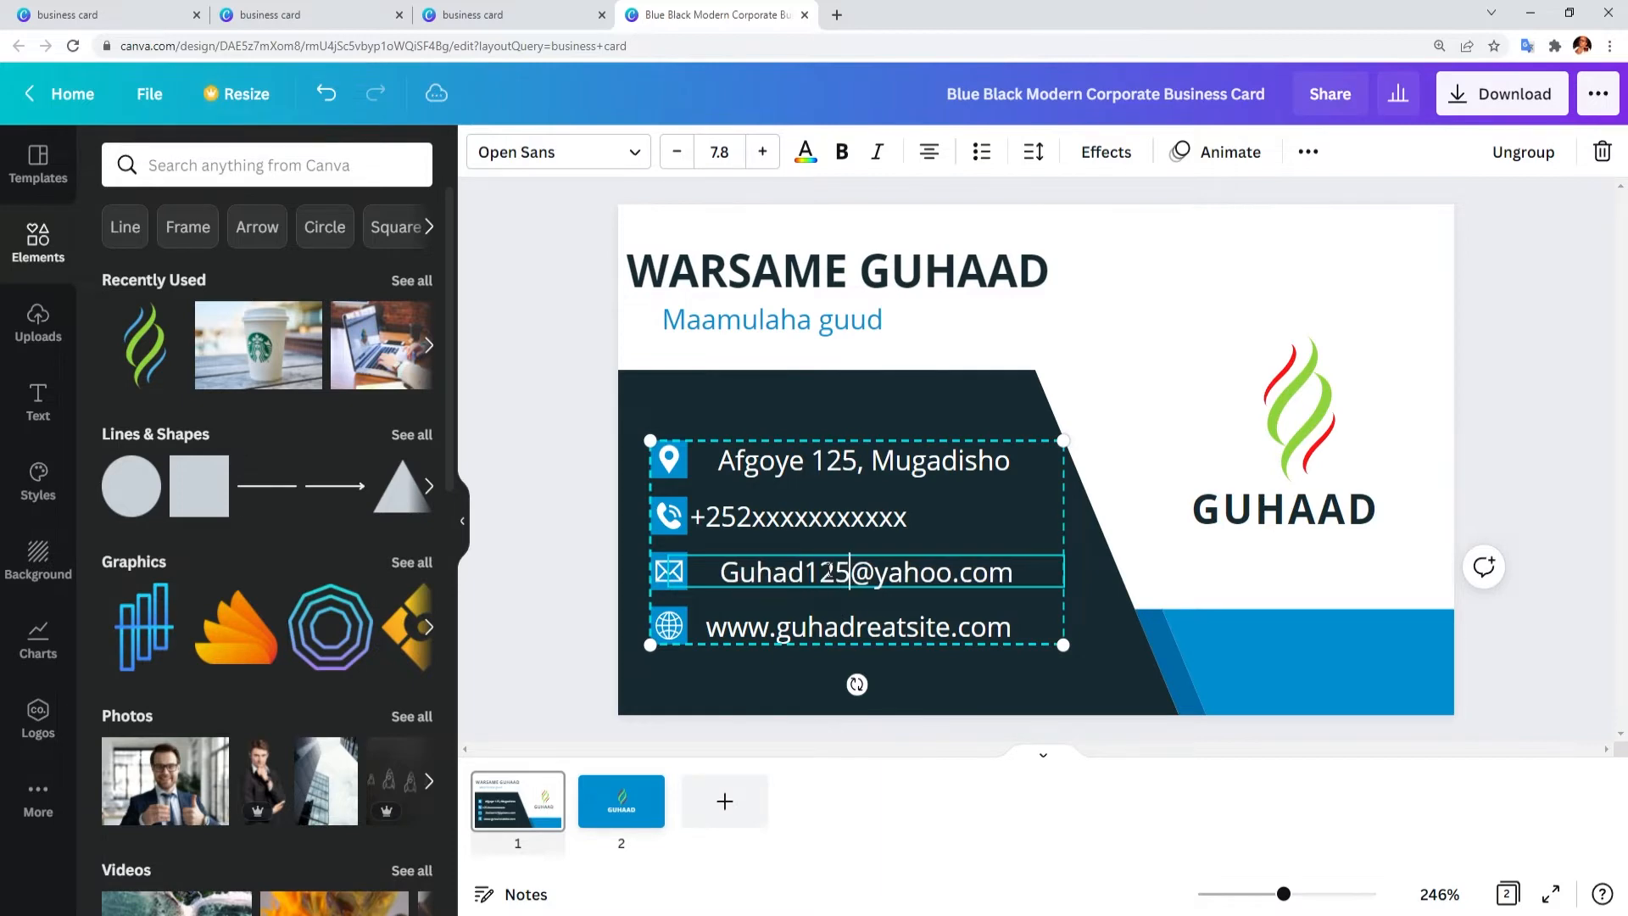
pyautogui.write('0')
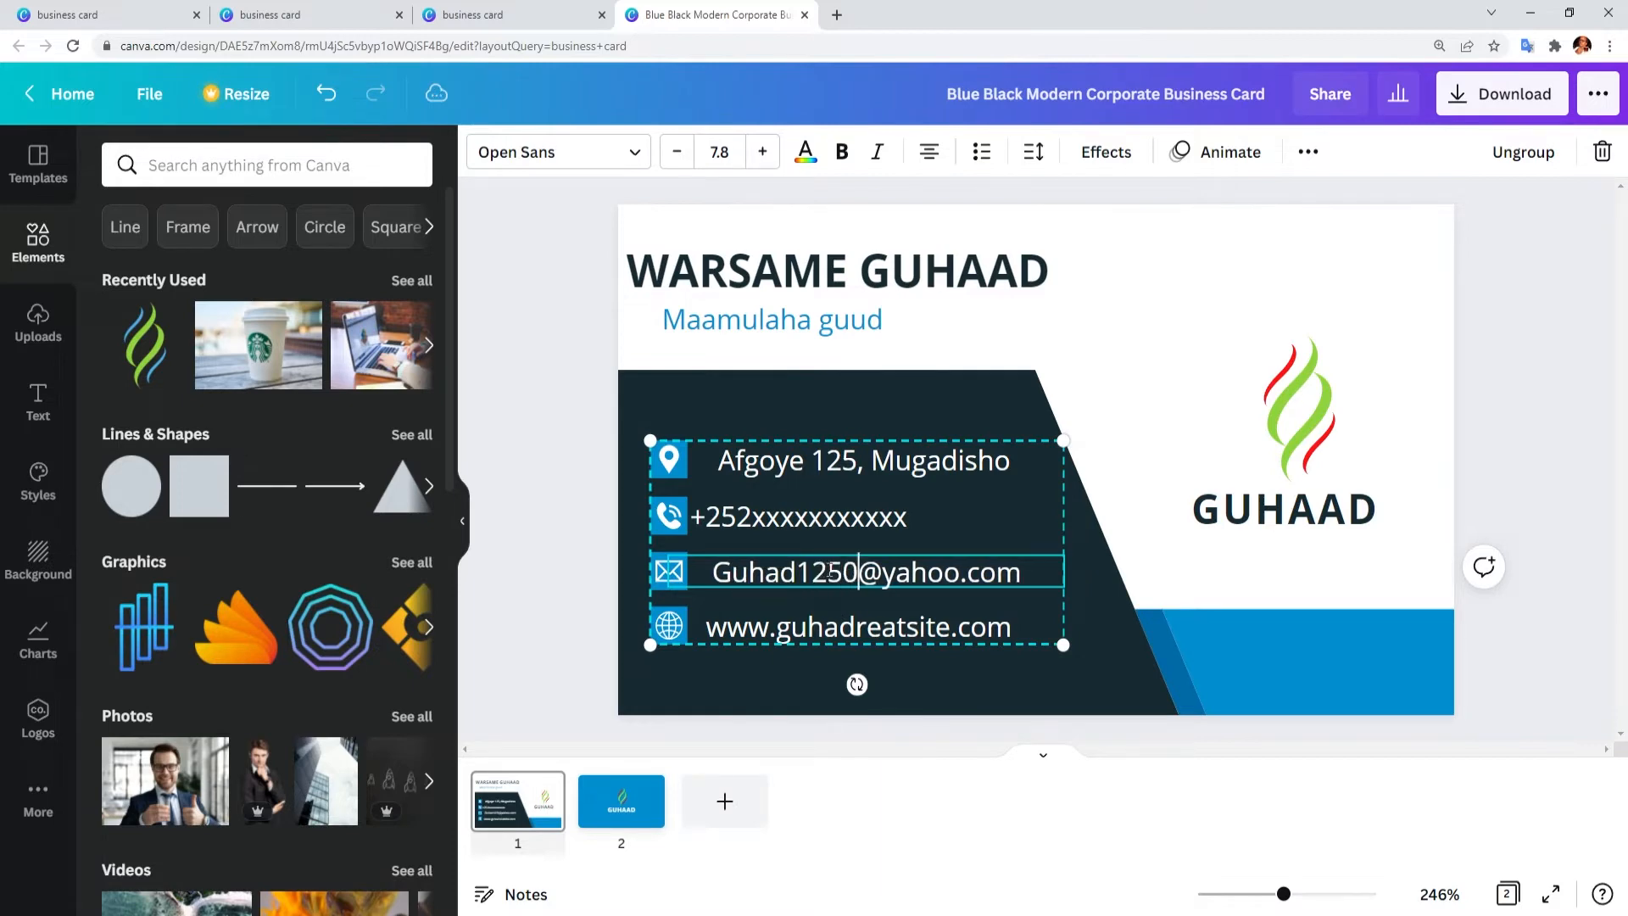
pyautogui.click(1507, 524)
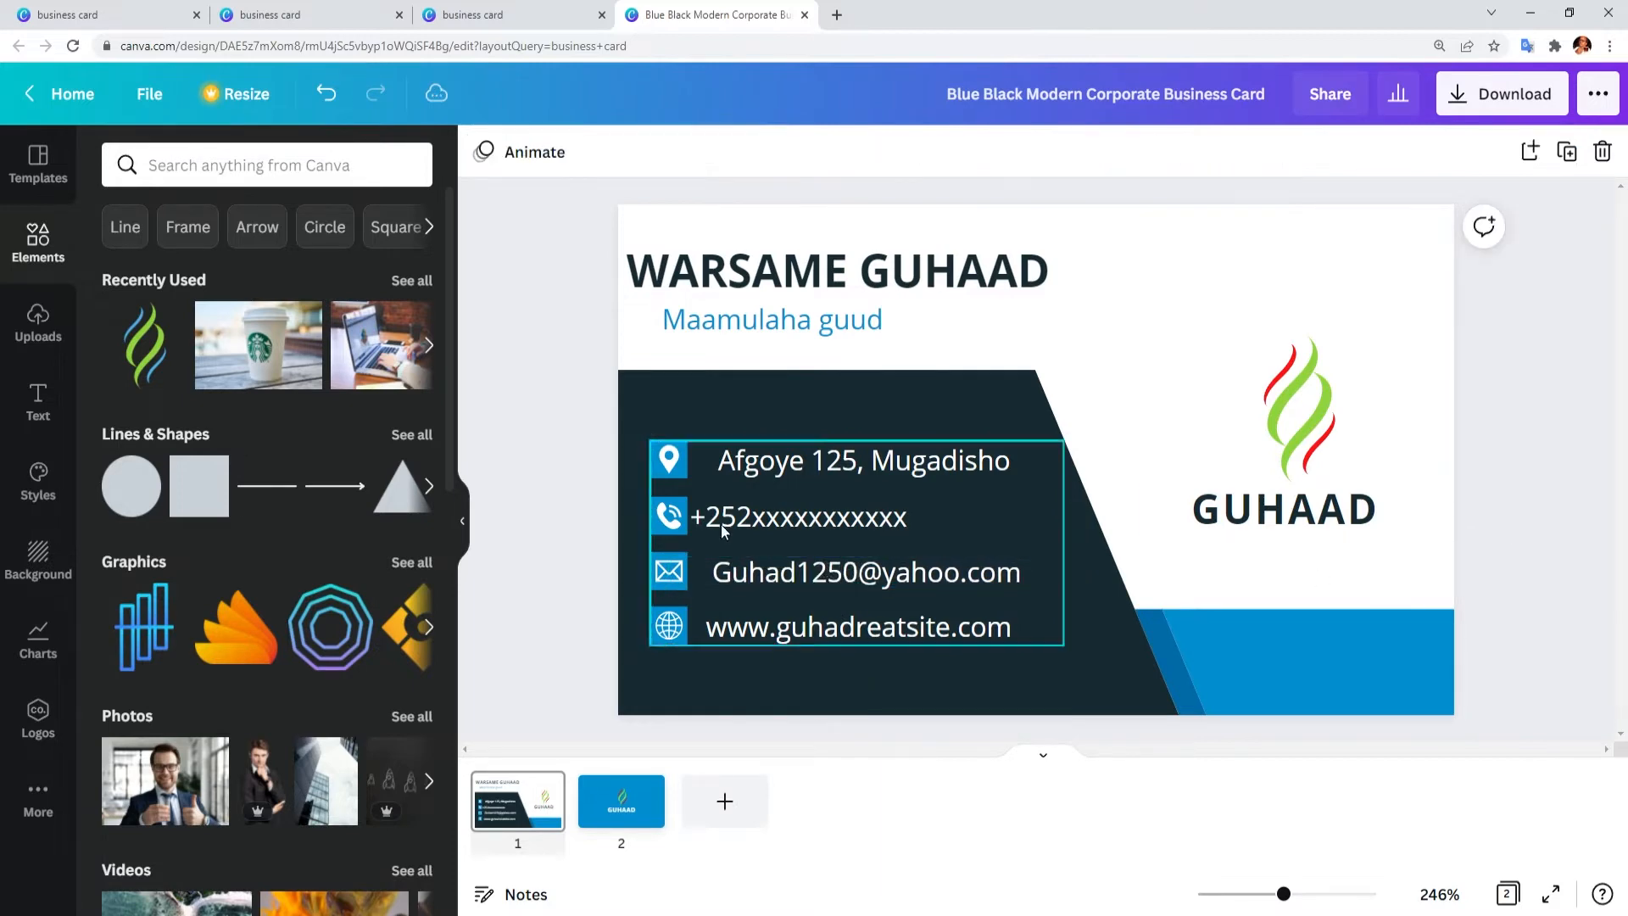
pyautogui.click(634, 793)
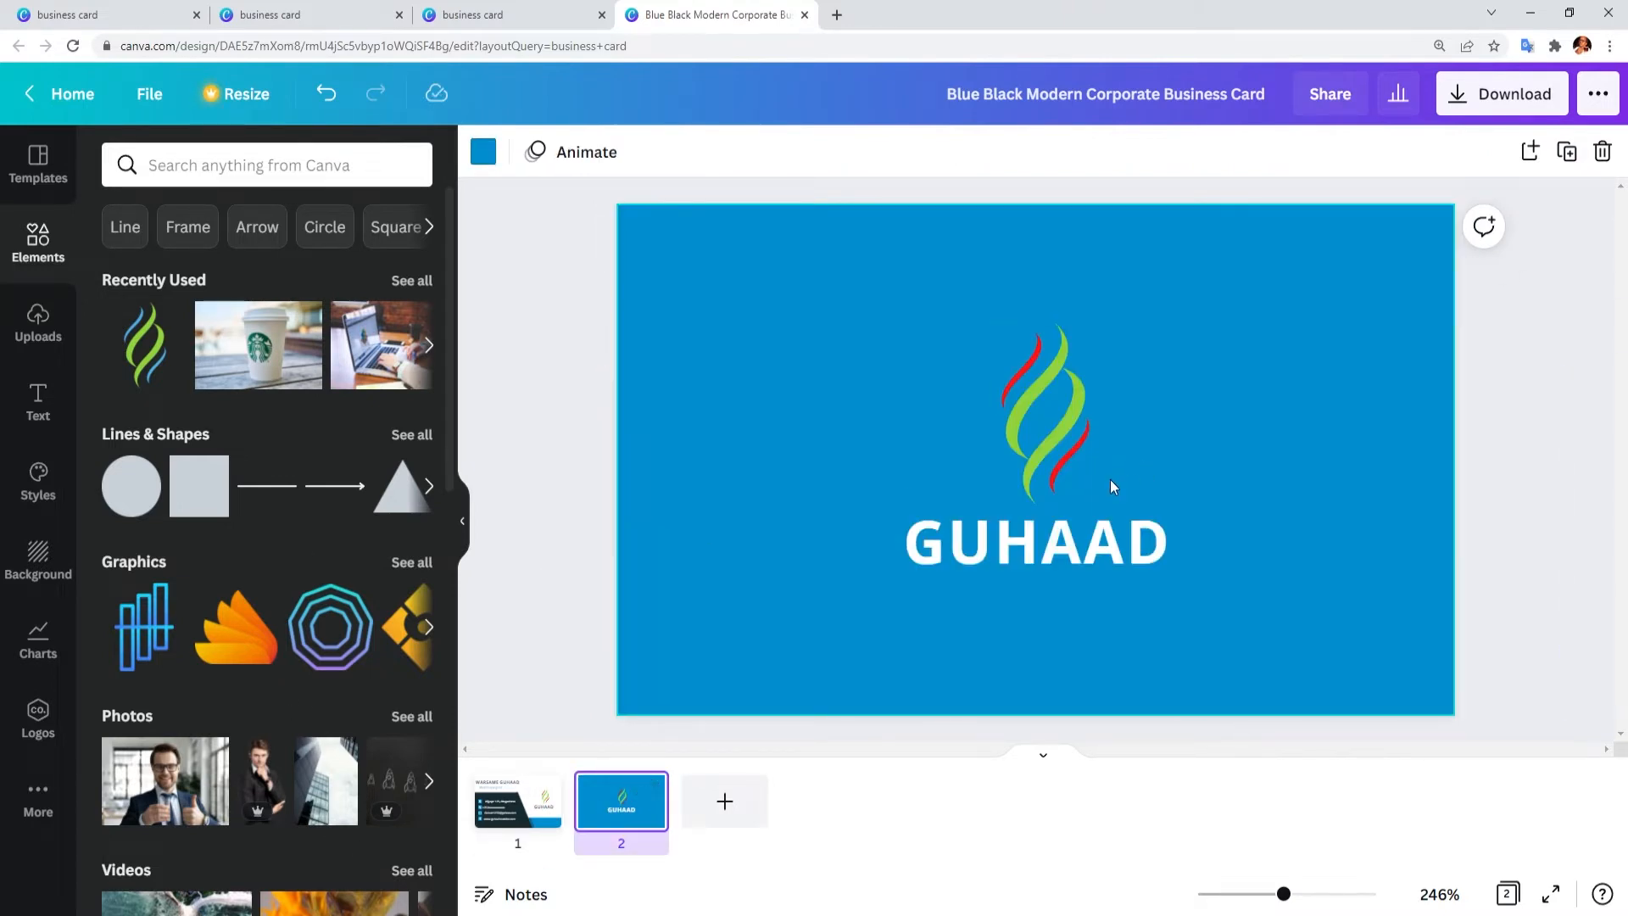
# Step: Try several colours on the front's dark background panel, settling on medium blue
pyautogui.click(531, 787)
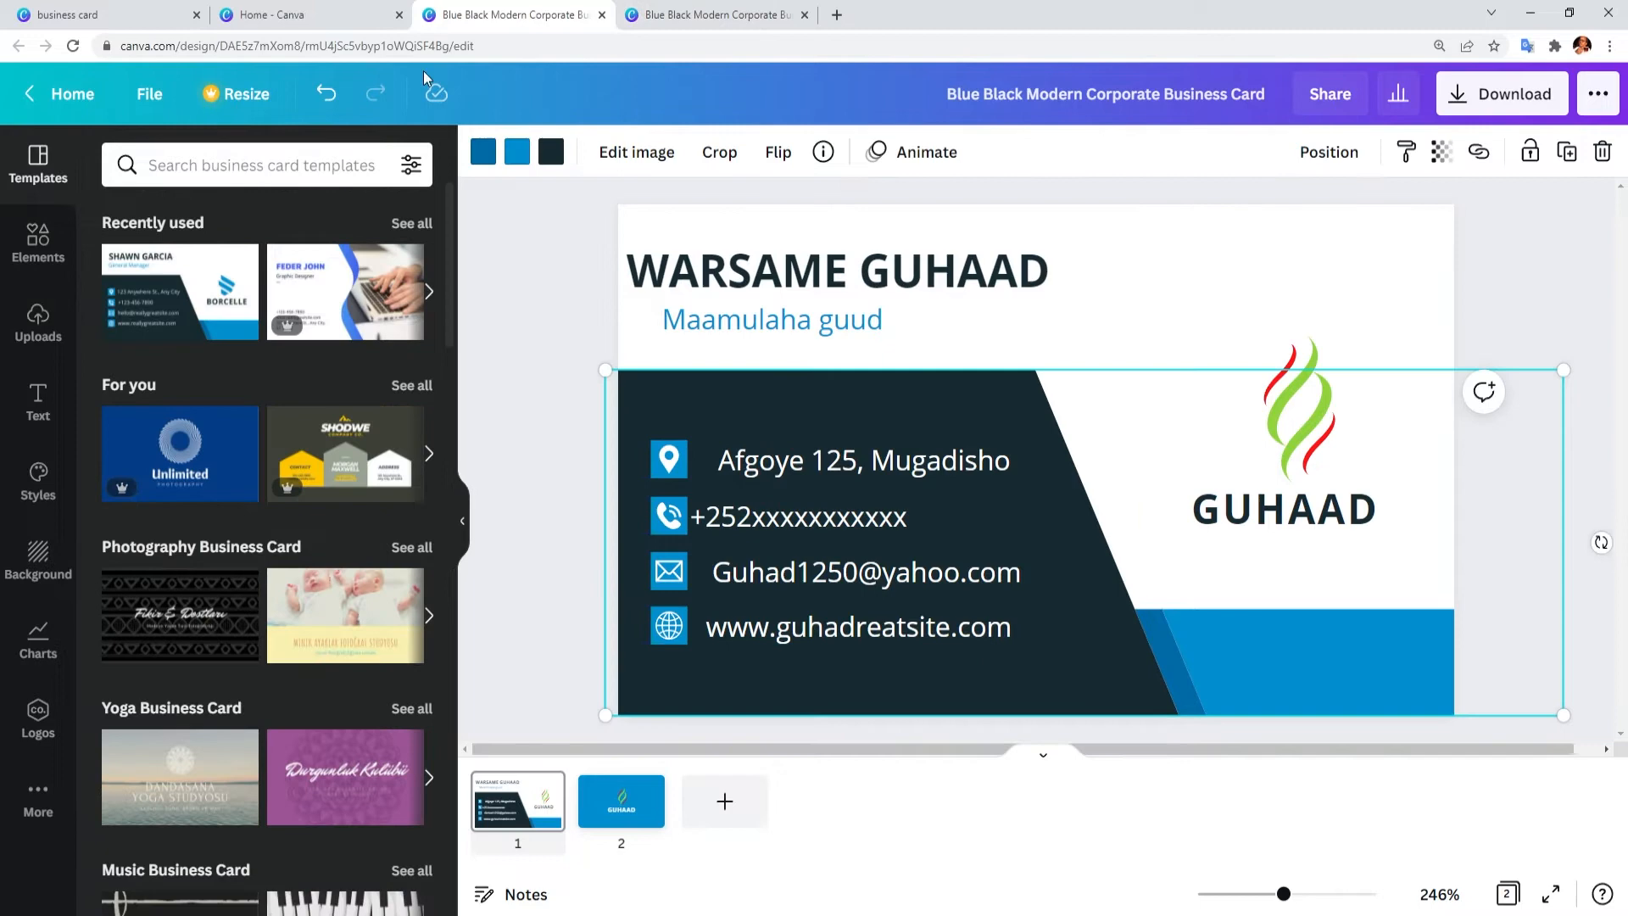
pyautogui.click(551, 152)
pyautogui.click(411, 271)
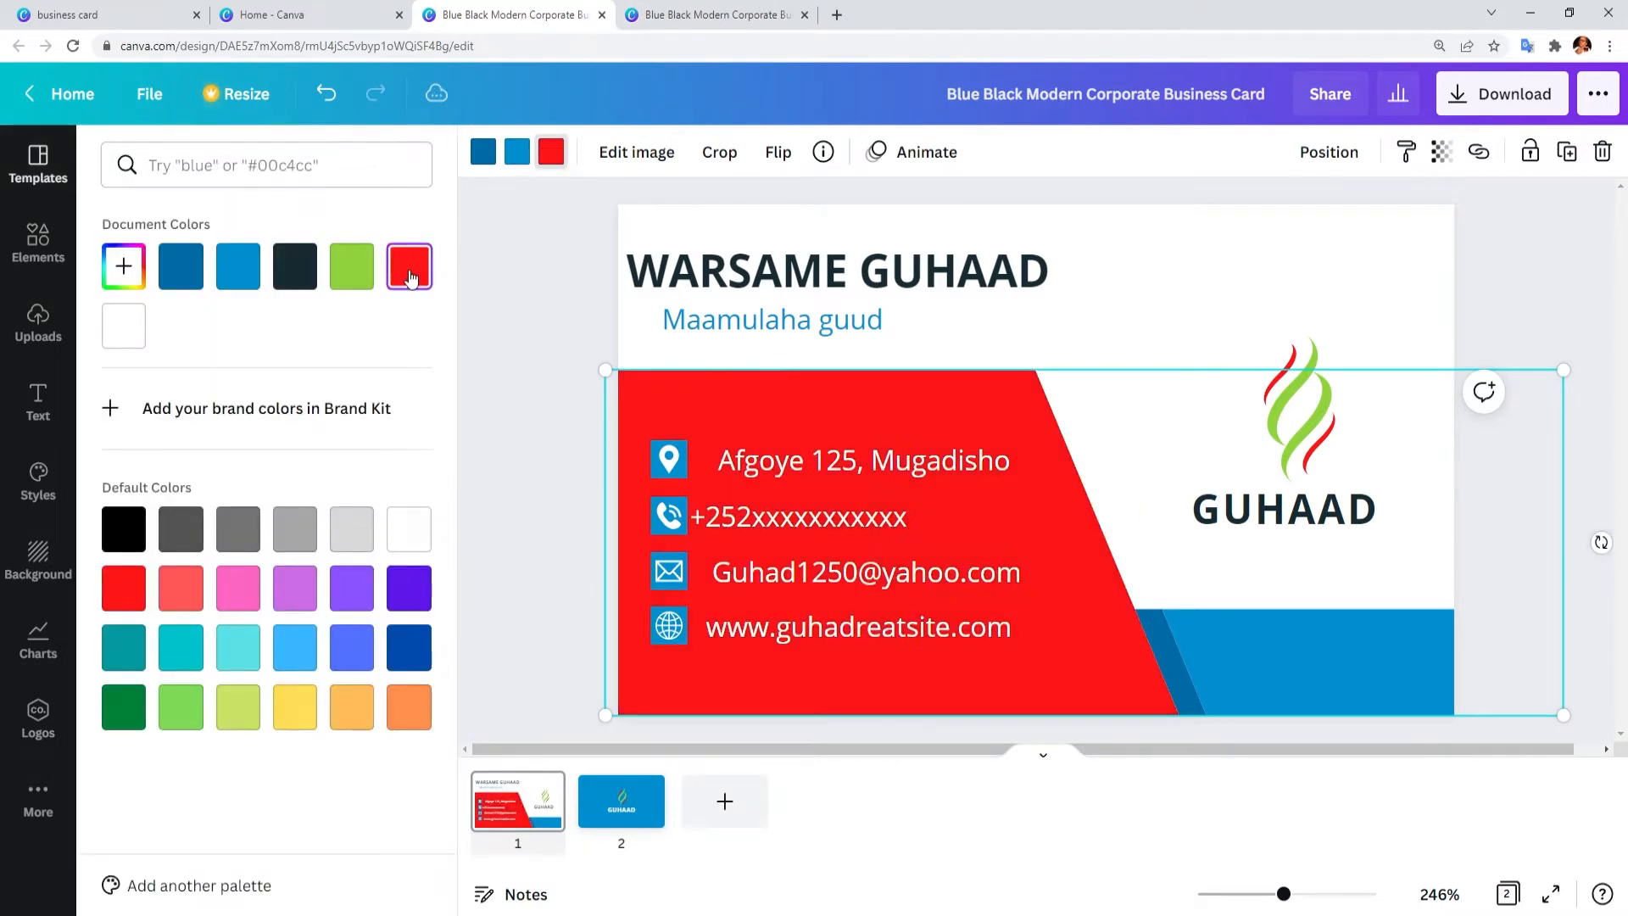
pyautogui.click(176, 708)
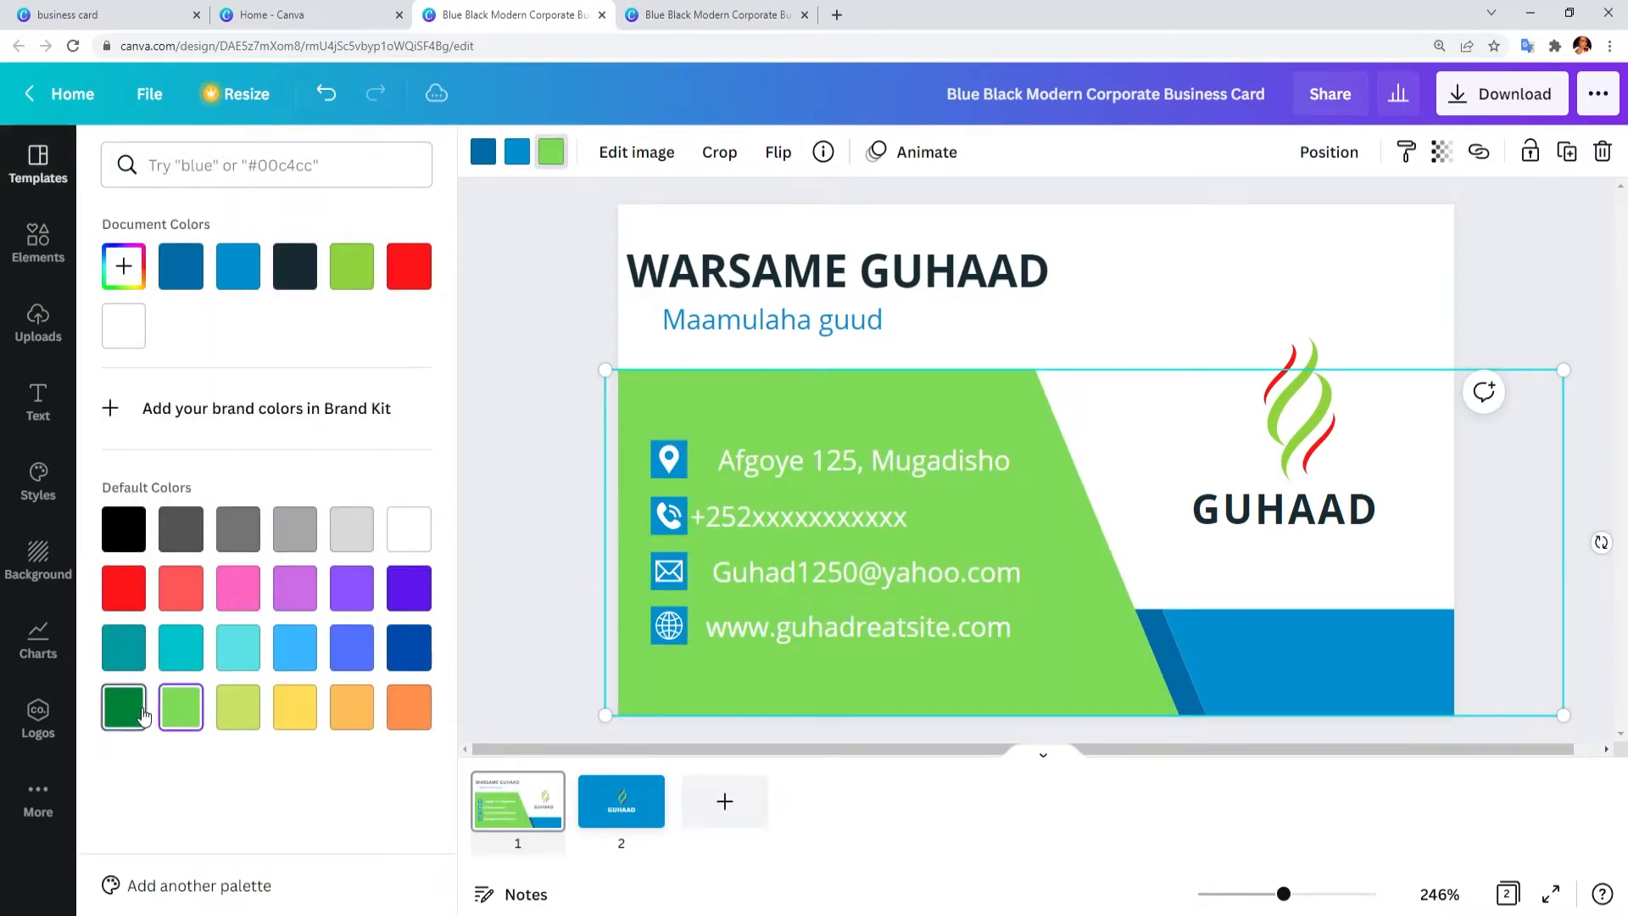
pyautogui.click(142, 715)
pyautogui.click(238, 647)
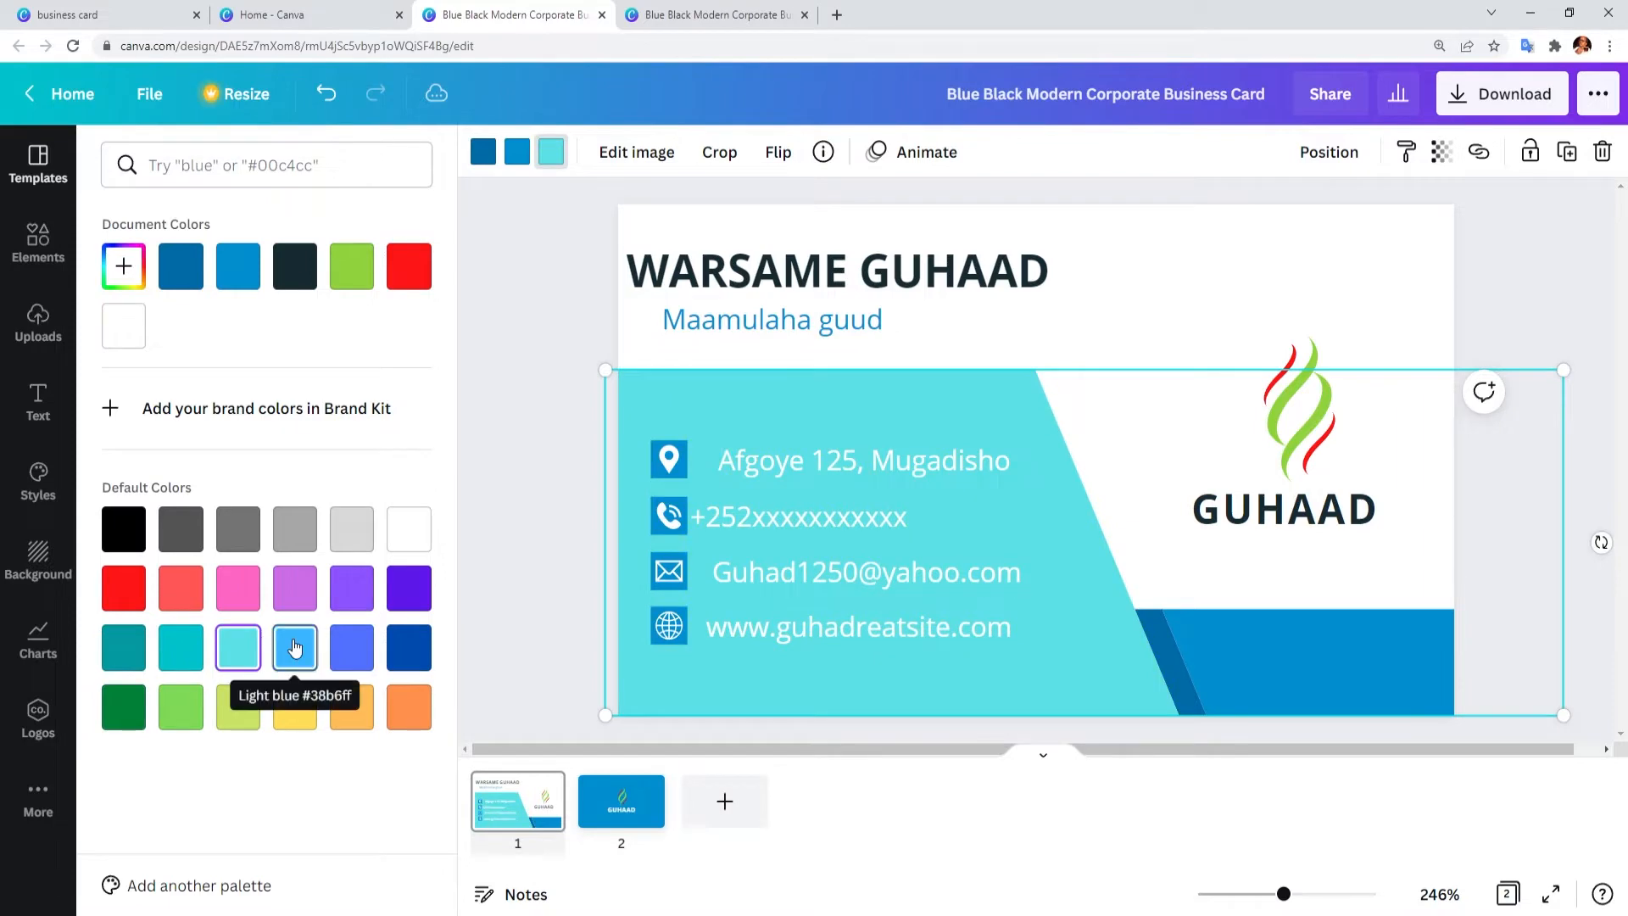
pyautogui.click(295, 648)
pyautogui.click(351, 647)
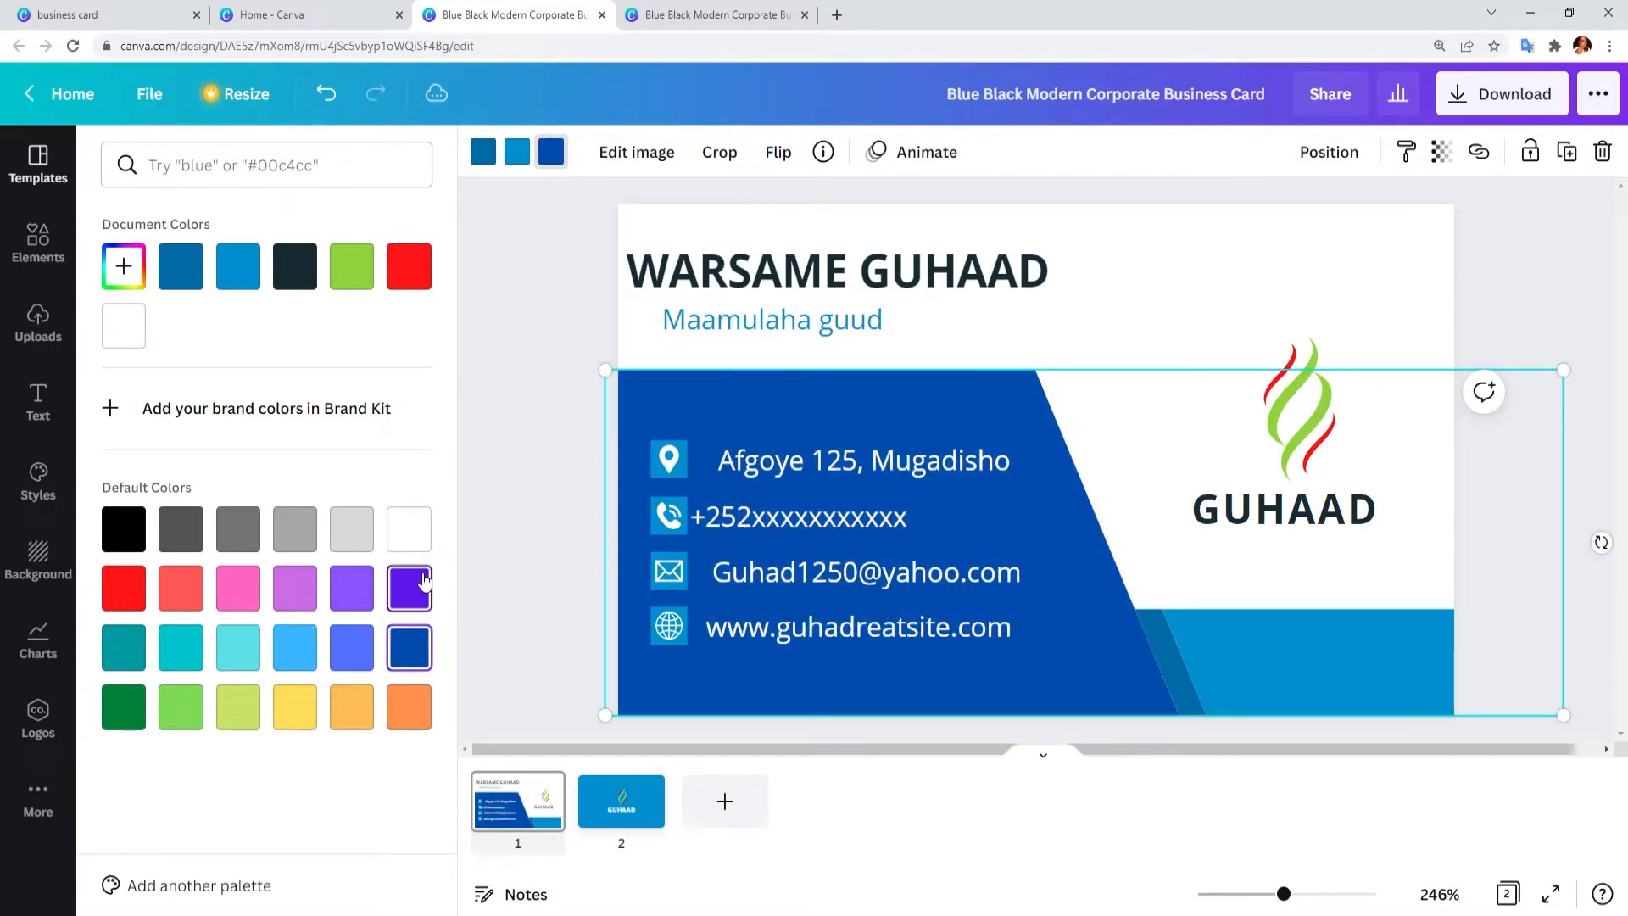
pyautogui.click(532, 380)
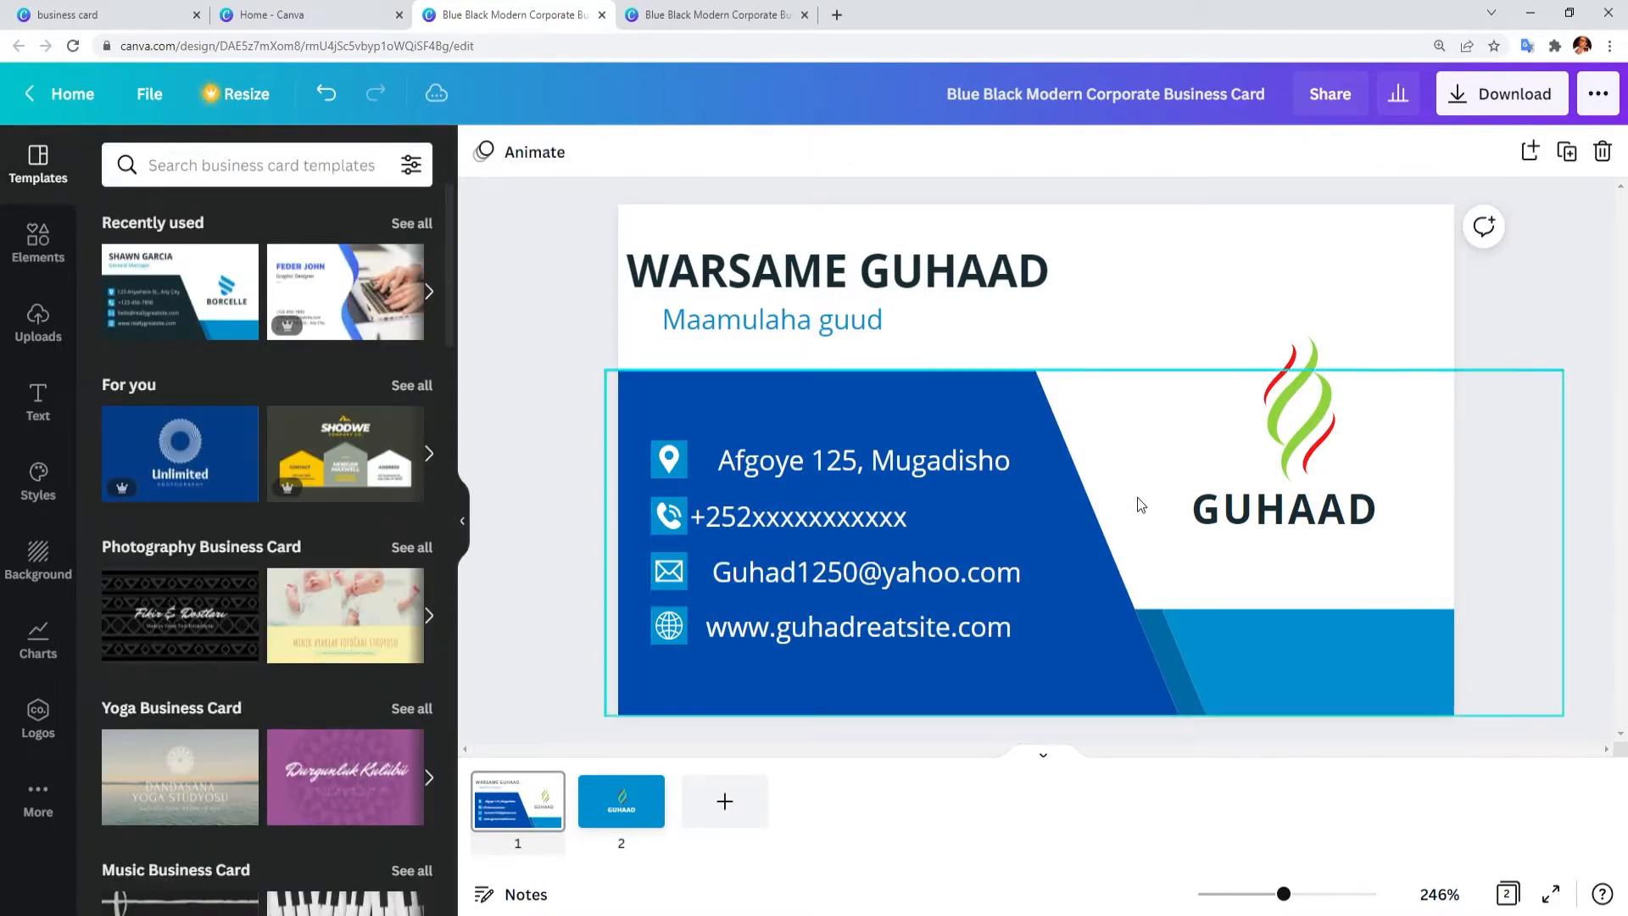
# Step: Make the large blue shape behind the contact details black
pyautogui.click(1177, 483)
pyautogui.click(1066, 432)
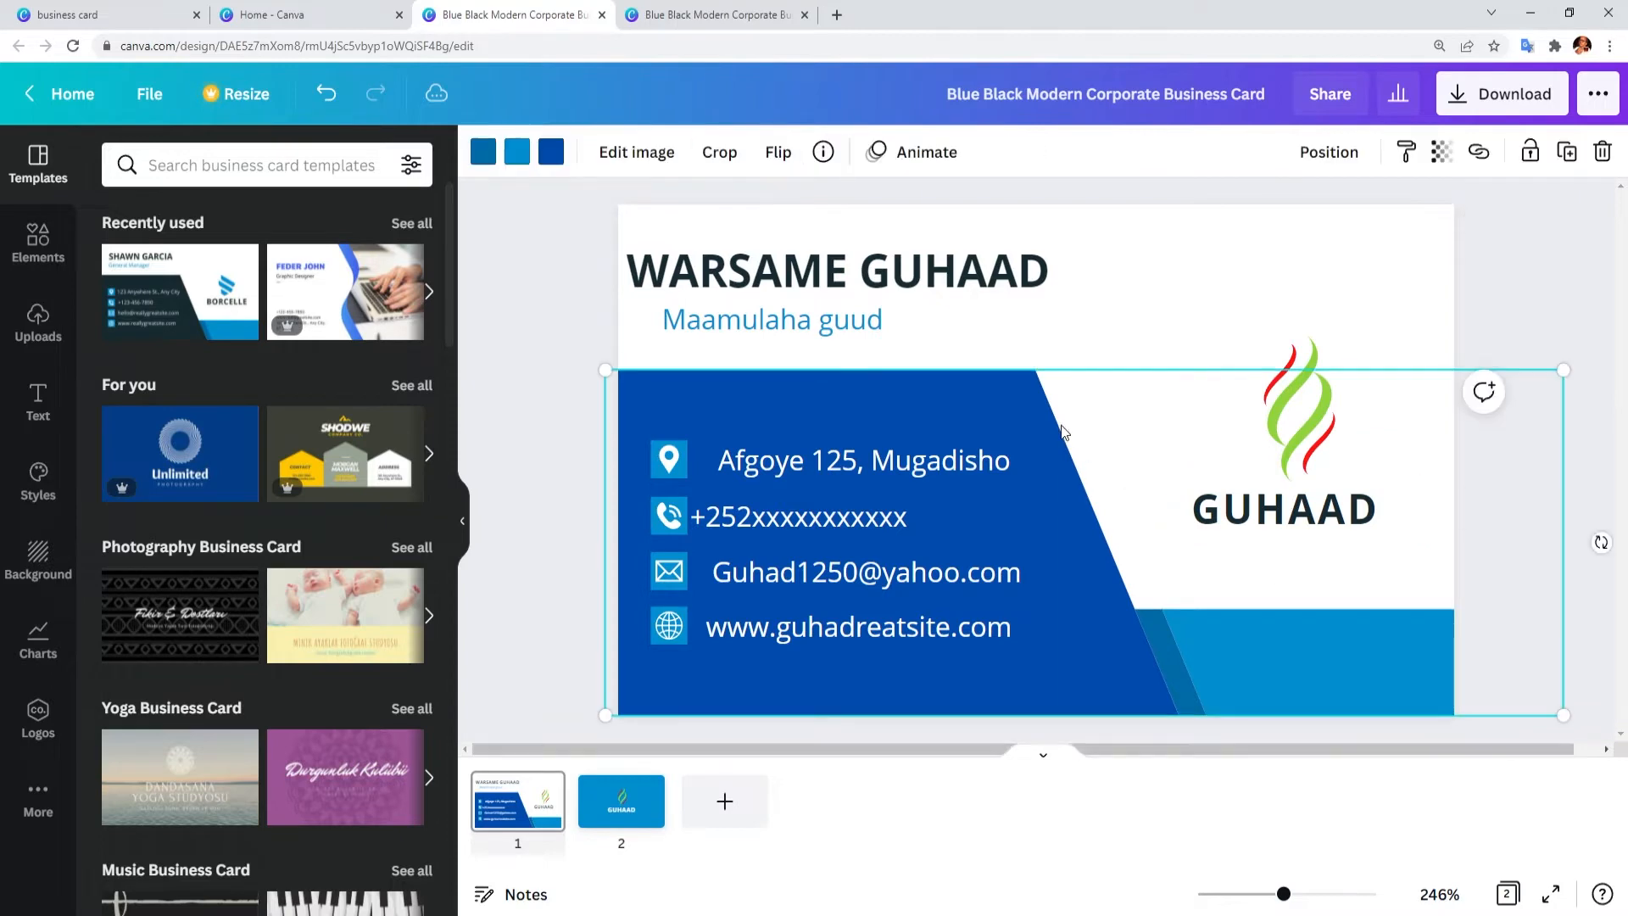
pyautogui.click(552, 153)
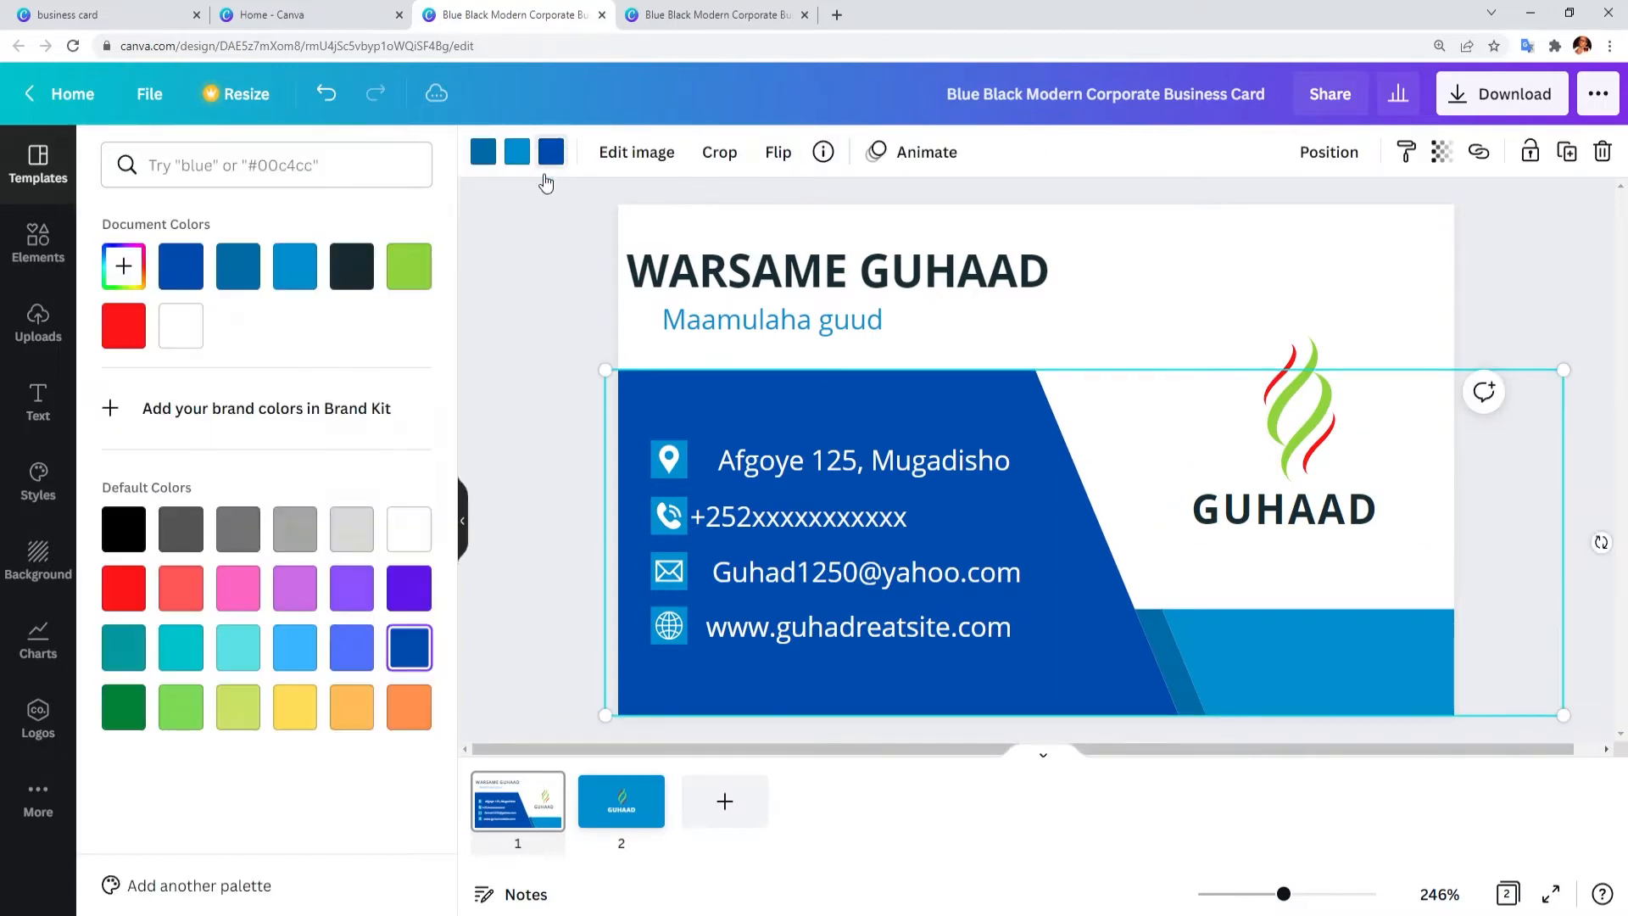
pyautogui.click(124, 534)
pyautogui.click(621, 801)
pyautogui.click(518, 801)
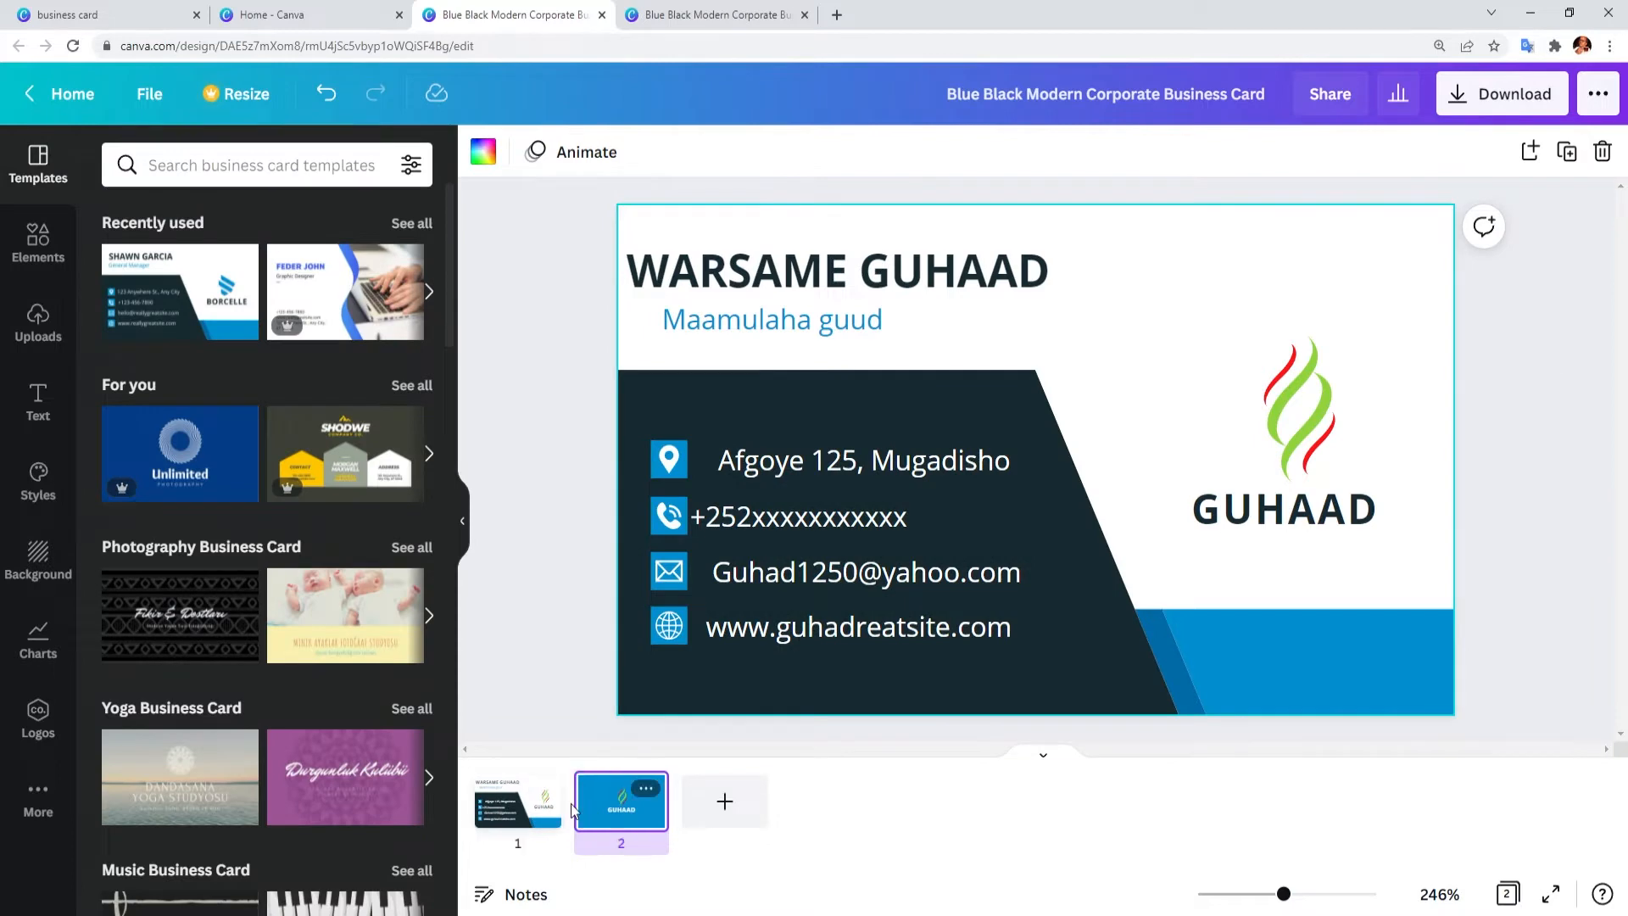
# Step: Review both sides of the card and bring up the download settings
pyautogui.click(518, 802)
pyautogui.click(622, 801)
pyautogui.click(518, 802)
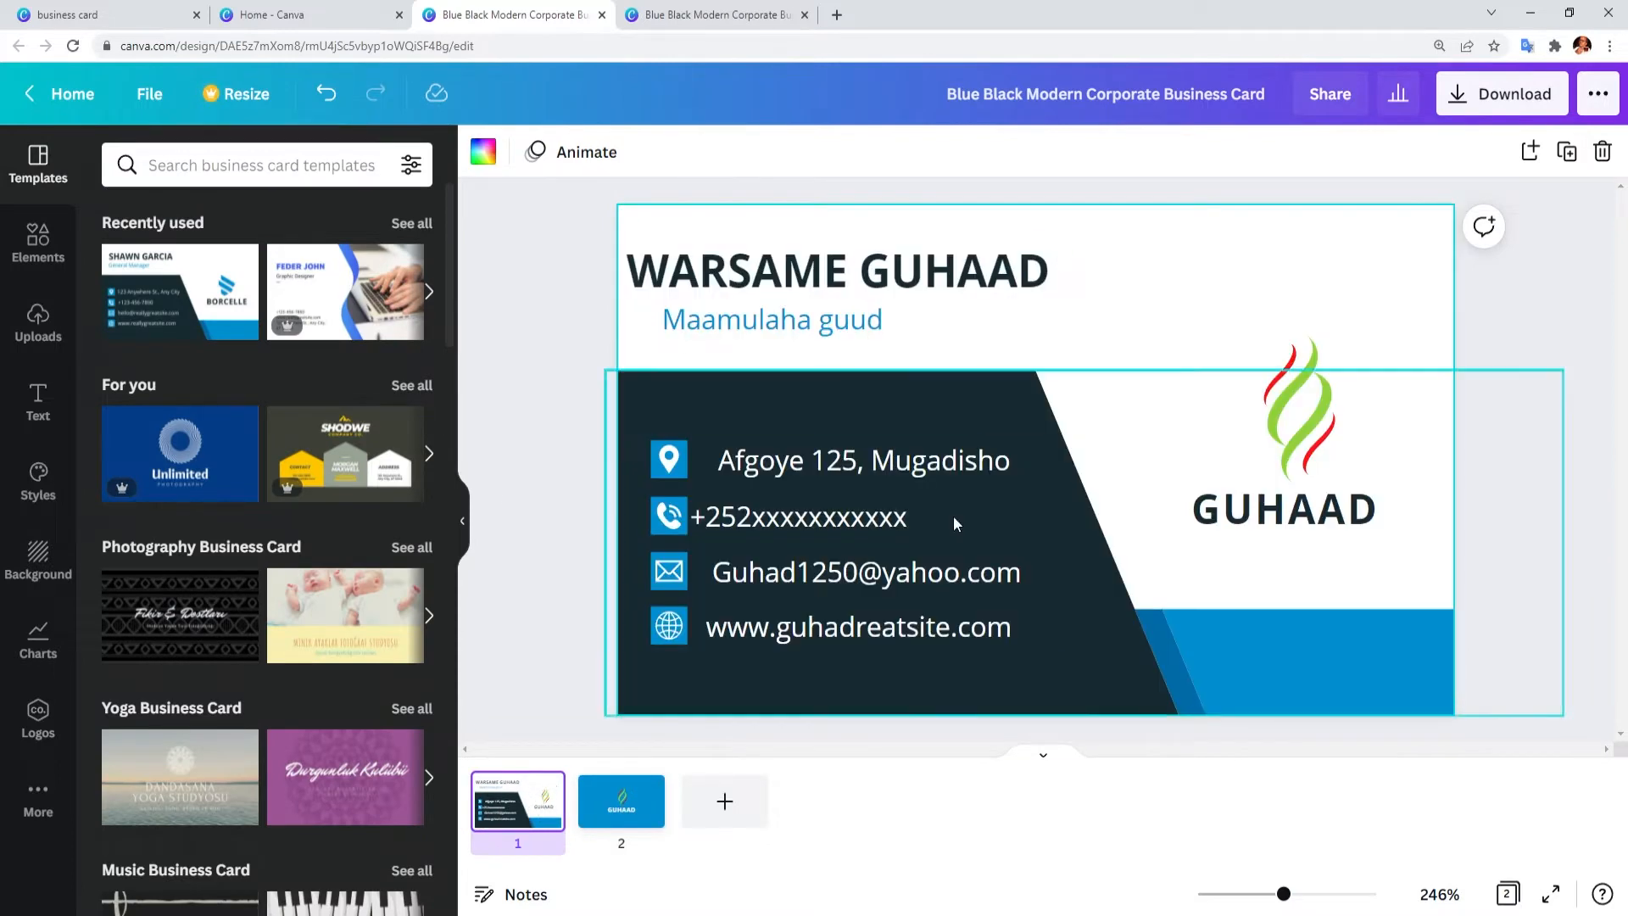
pyautogui.click(1496, 370)
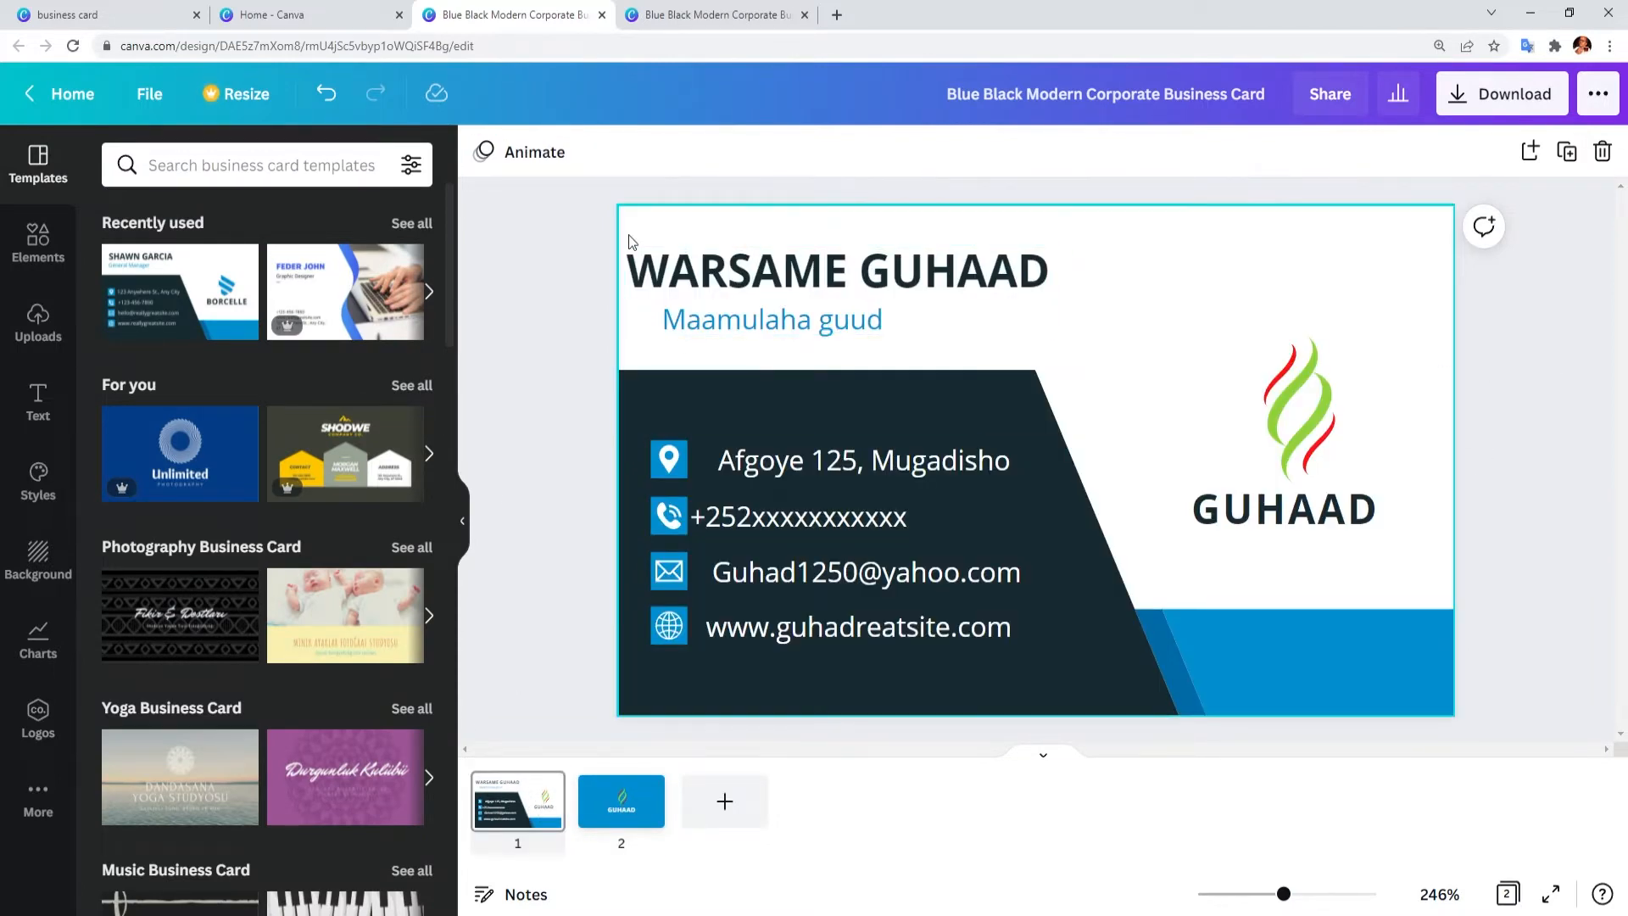
pyautogui.click(1509, 103)
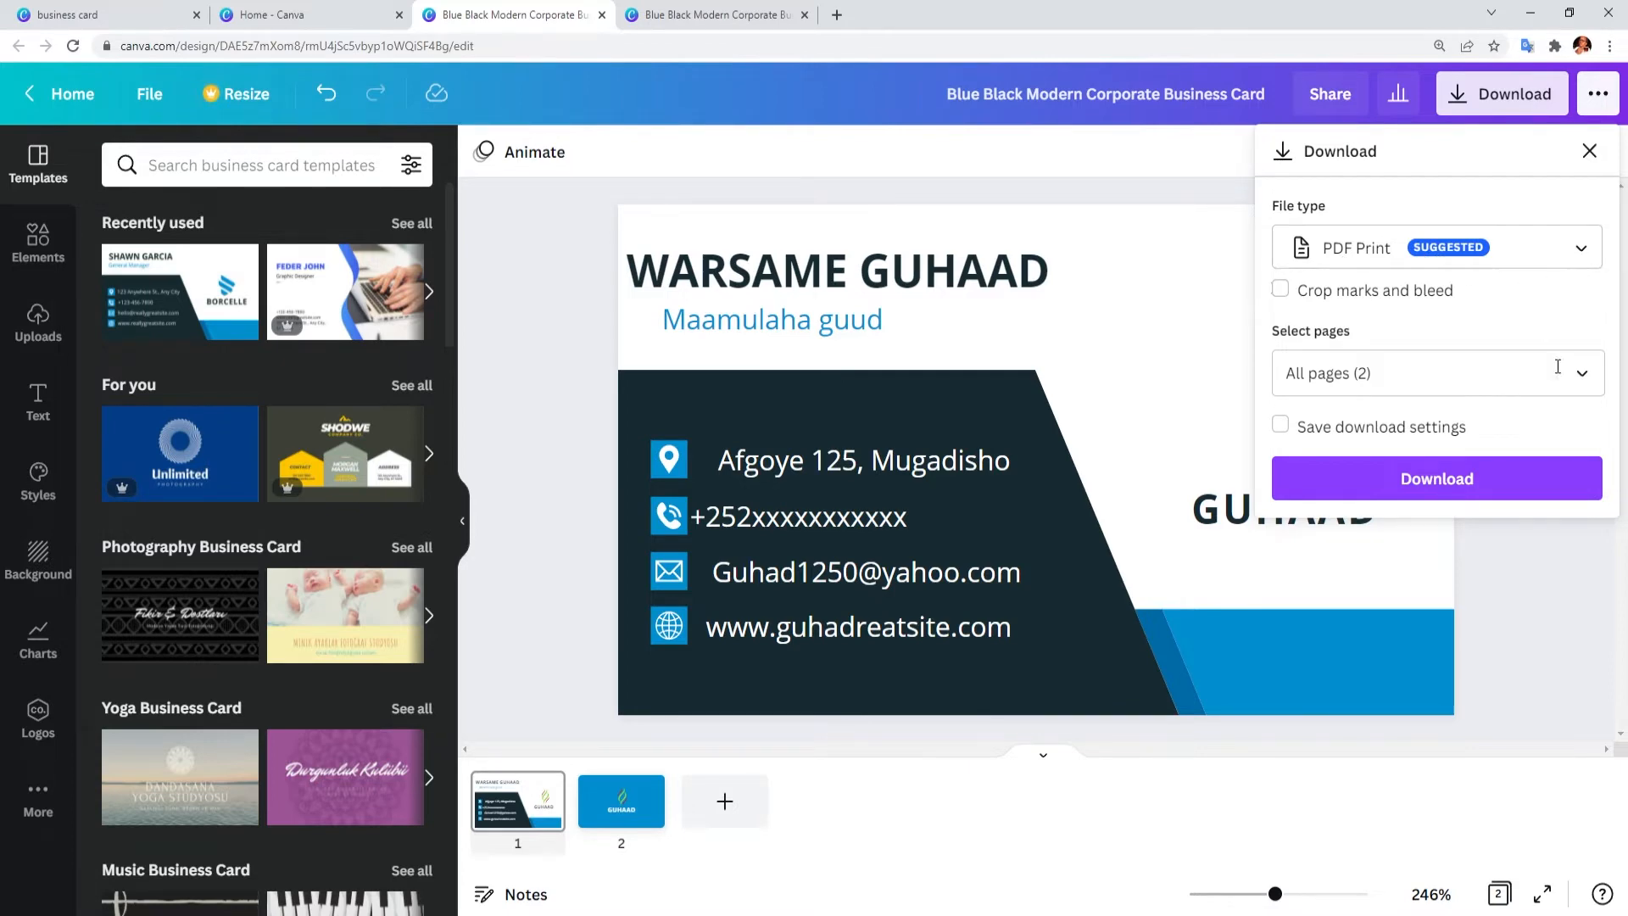
# Step: Download all pages (1–2) of the card as a PDF Print file
pyautogui.click(1579, 249)
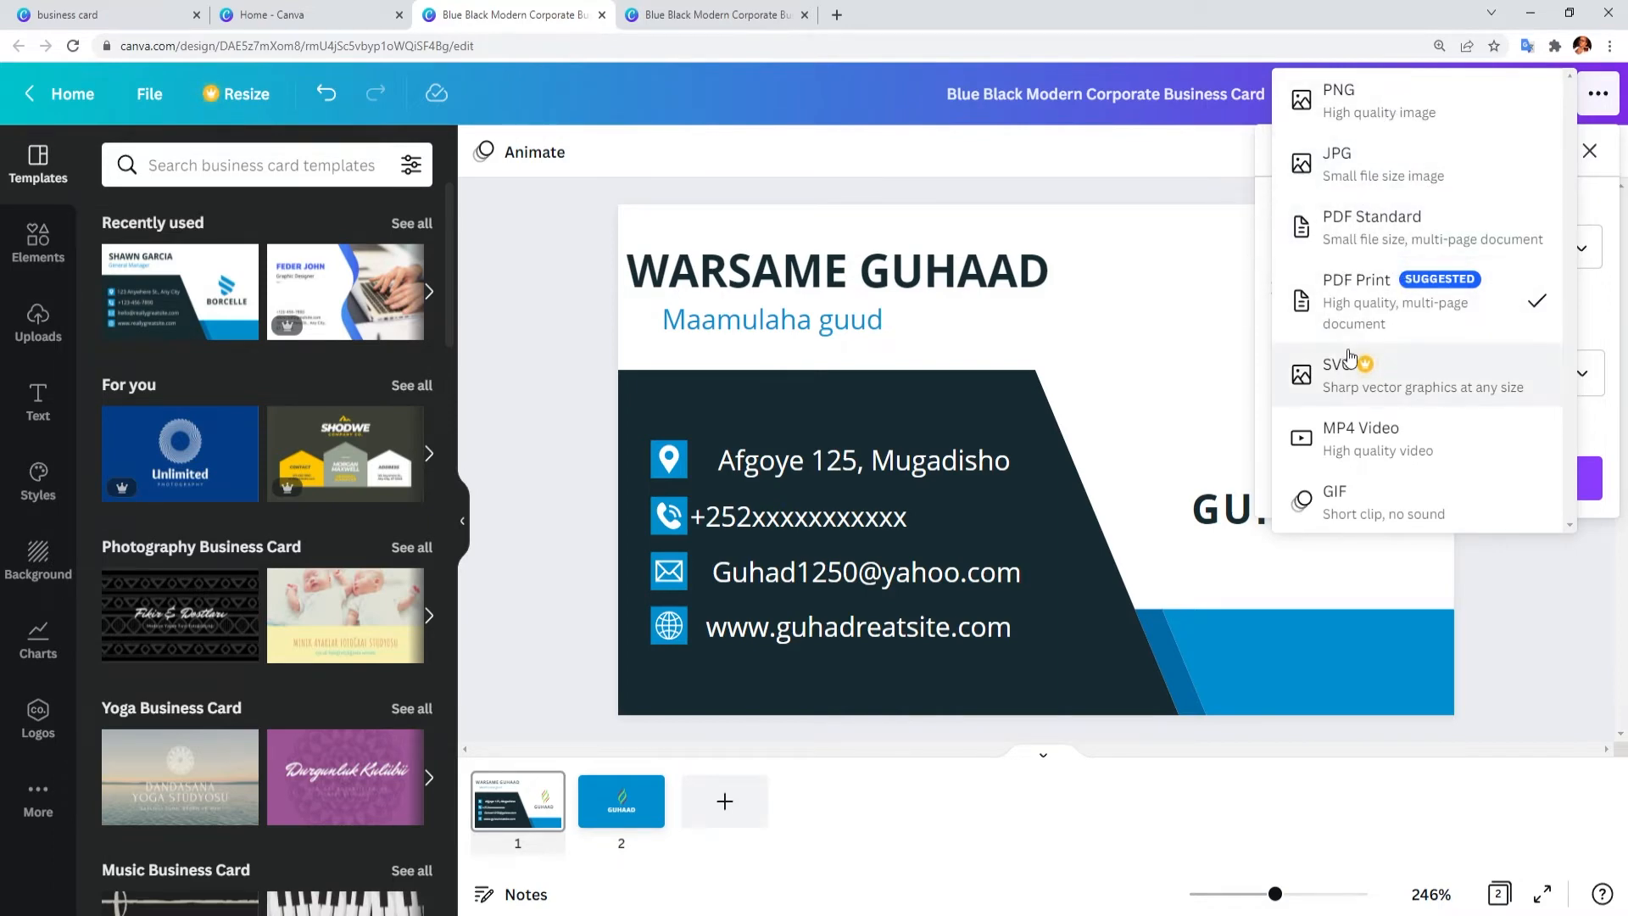
pyautogui.click(1150, 305)
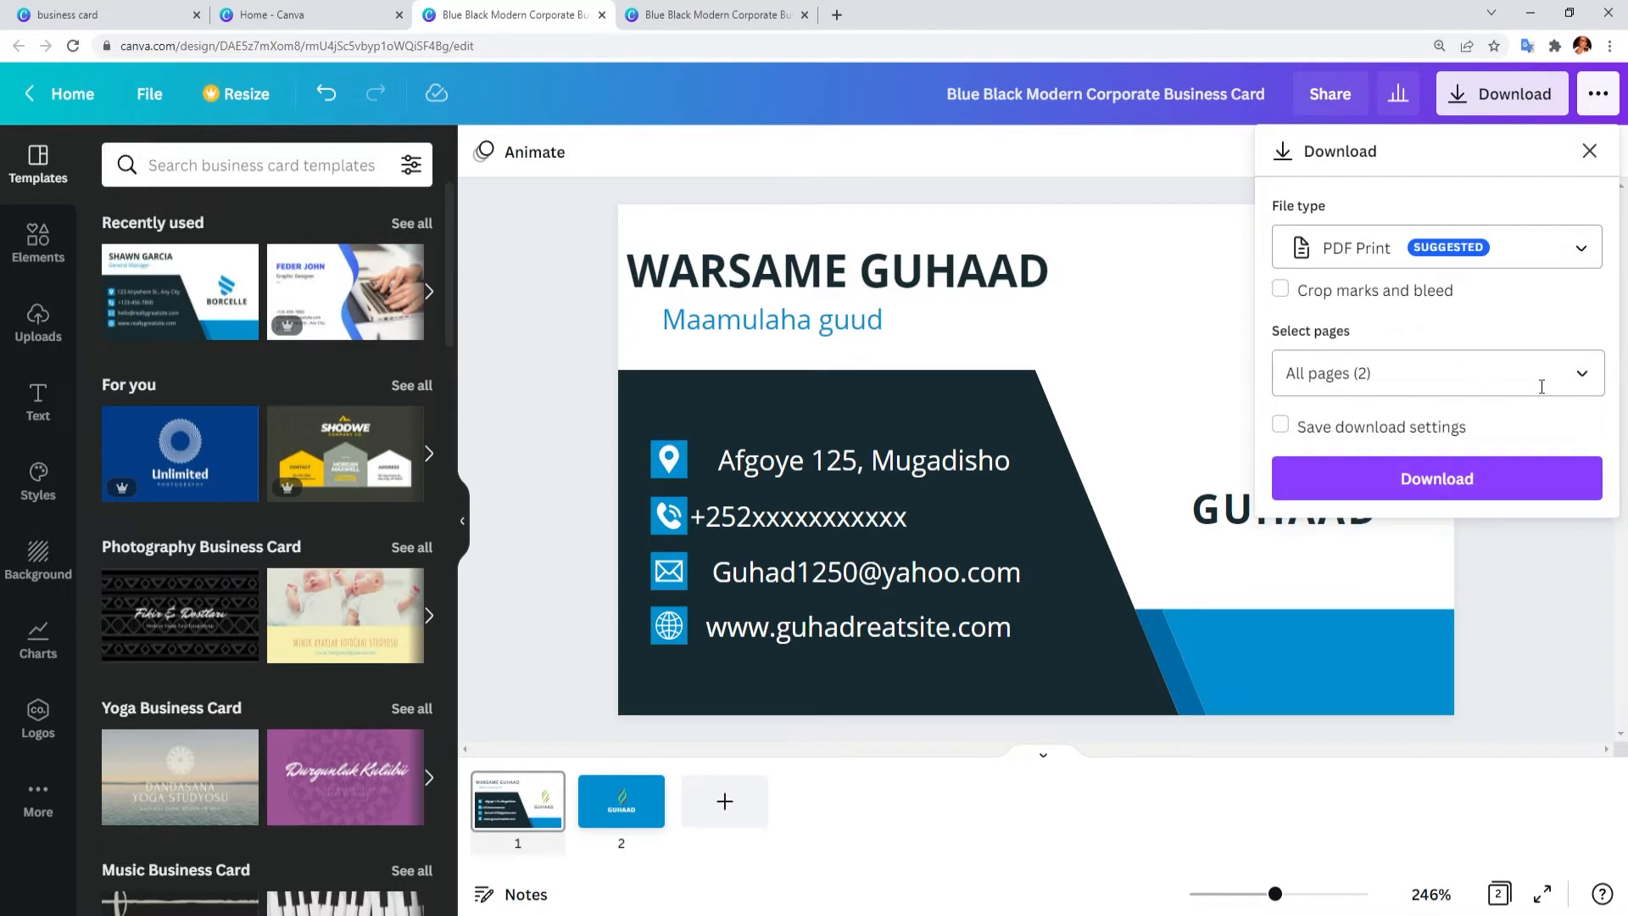
pyautogui.click(1573, 374)
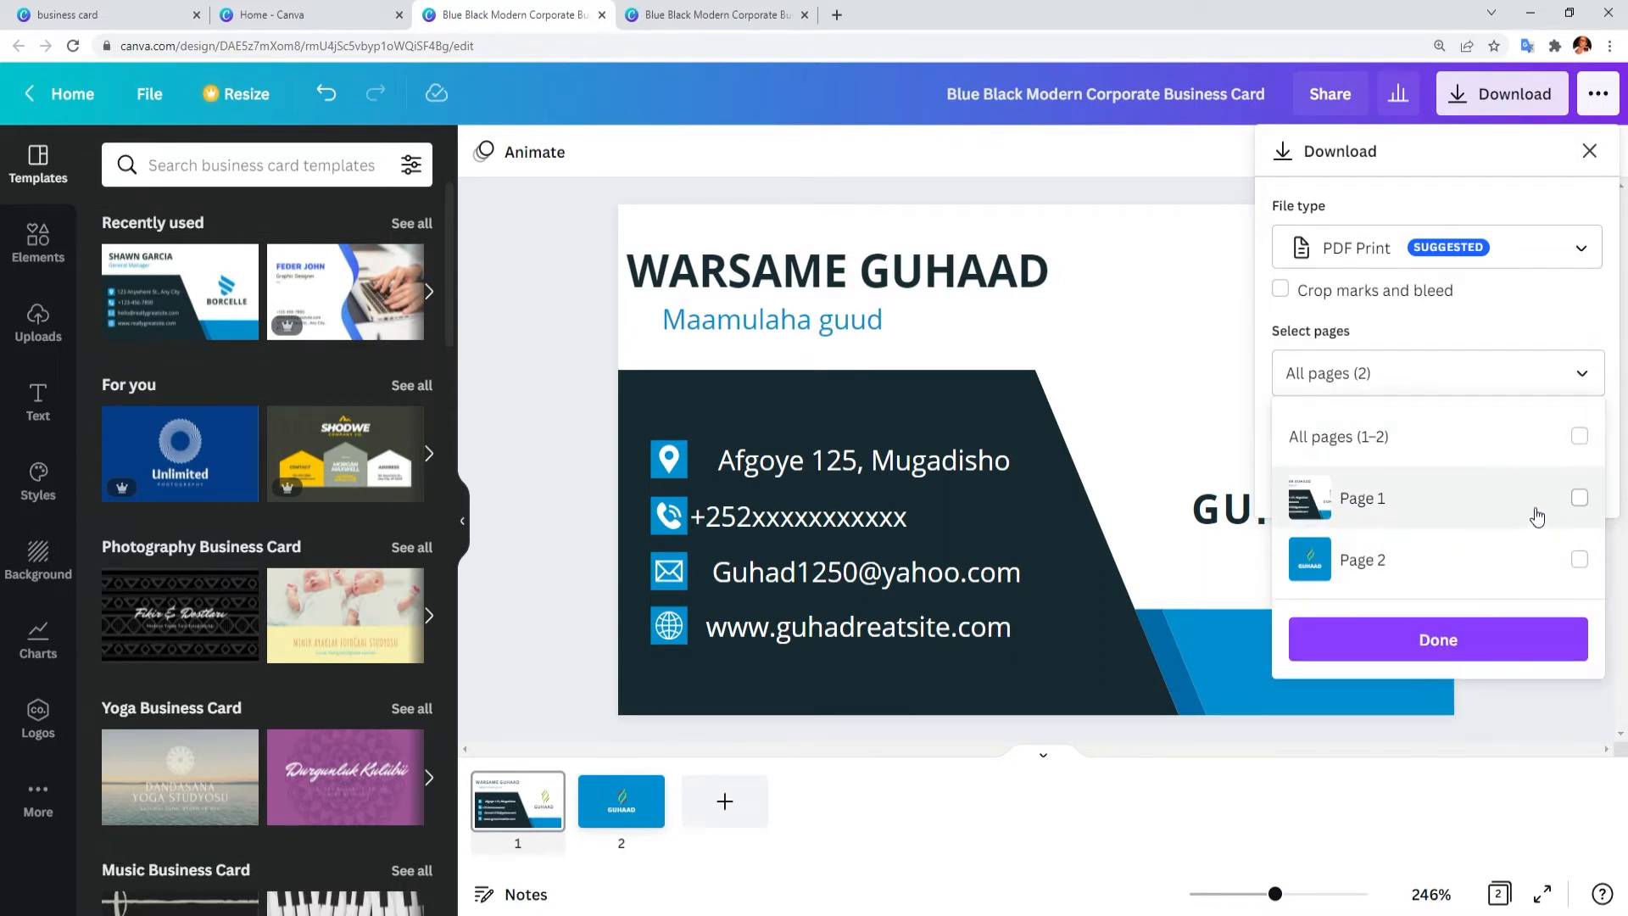
pyautogui.click(1559, 459)
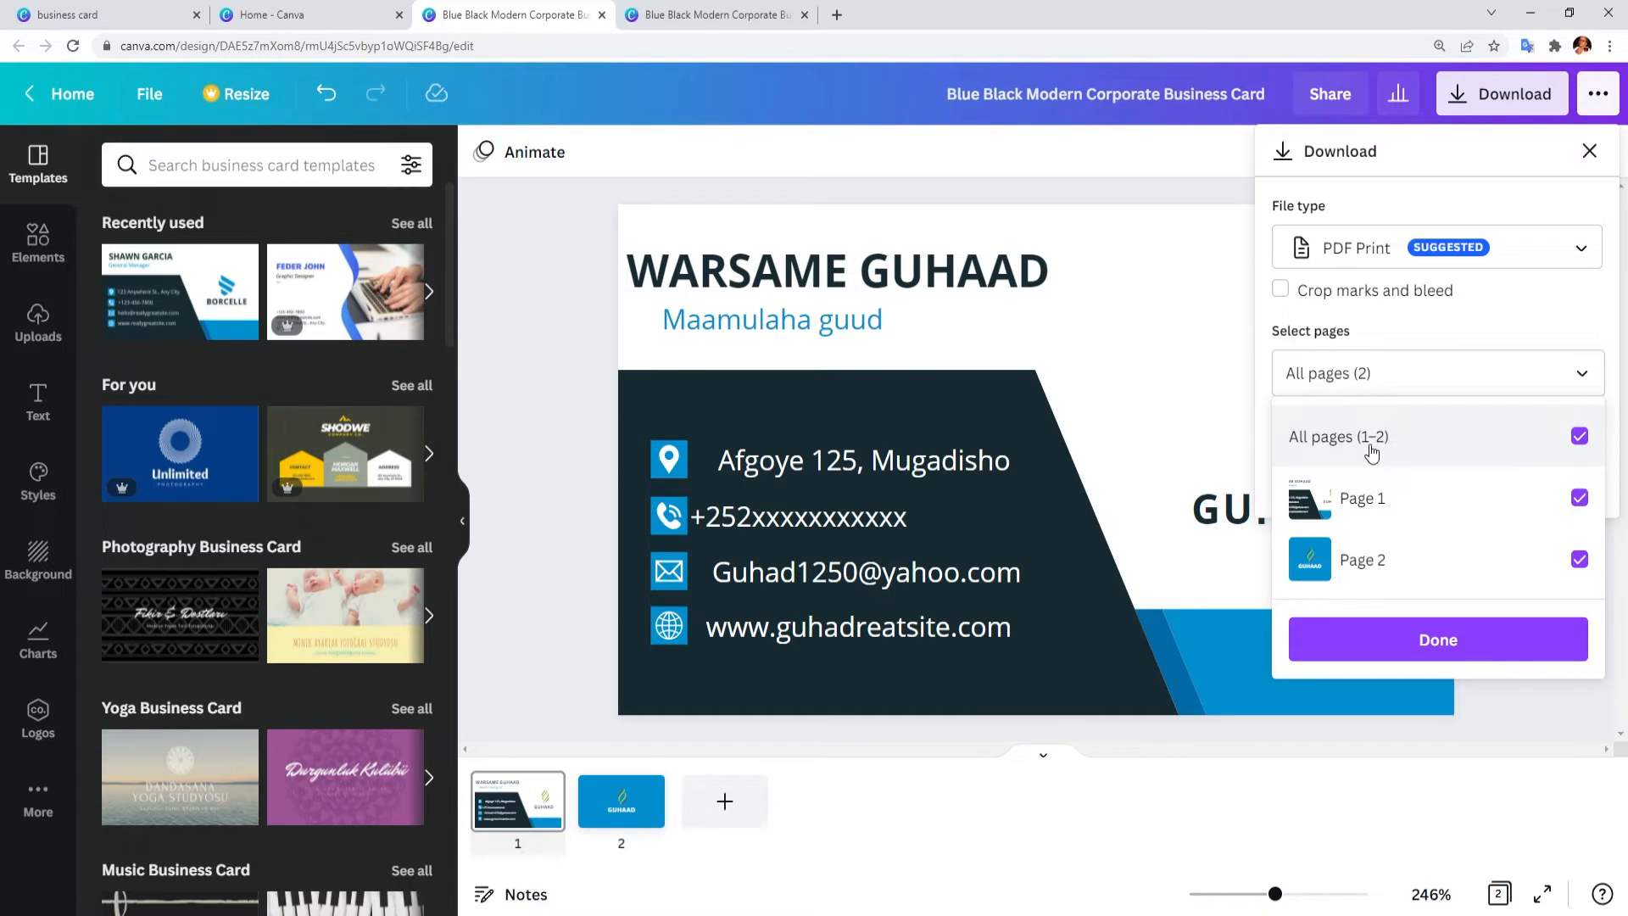
pyautogui.click(1413, 642)
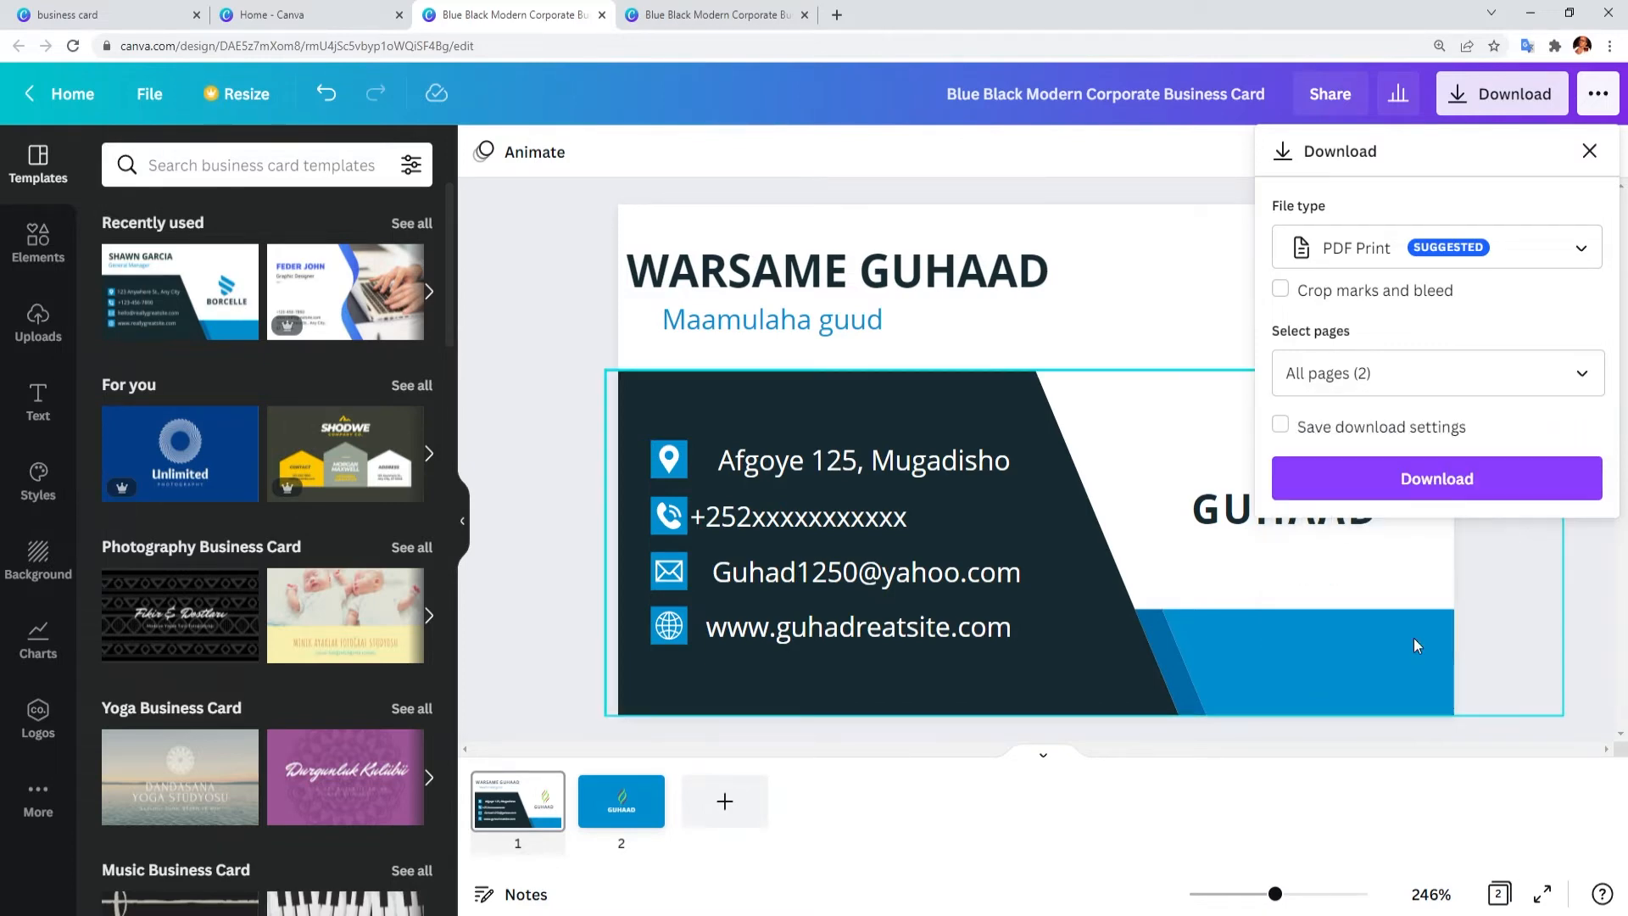
pyautogui.click(1395, 496)
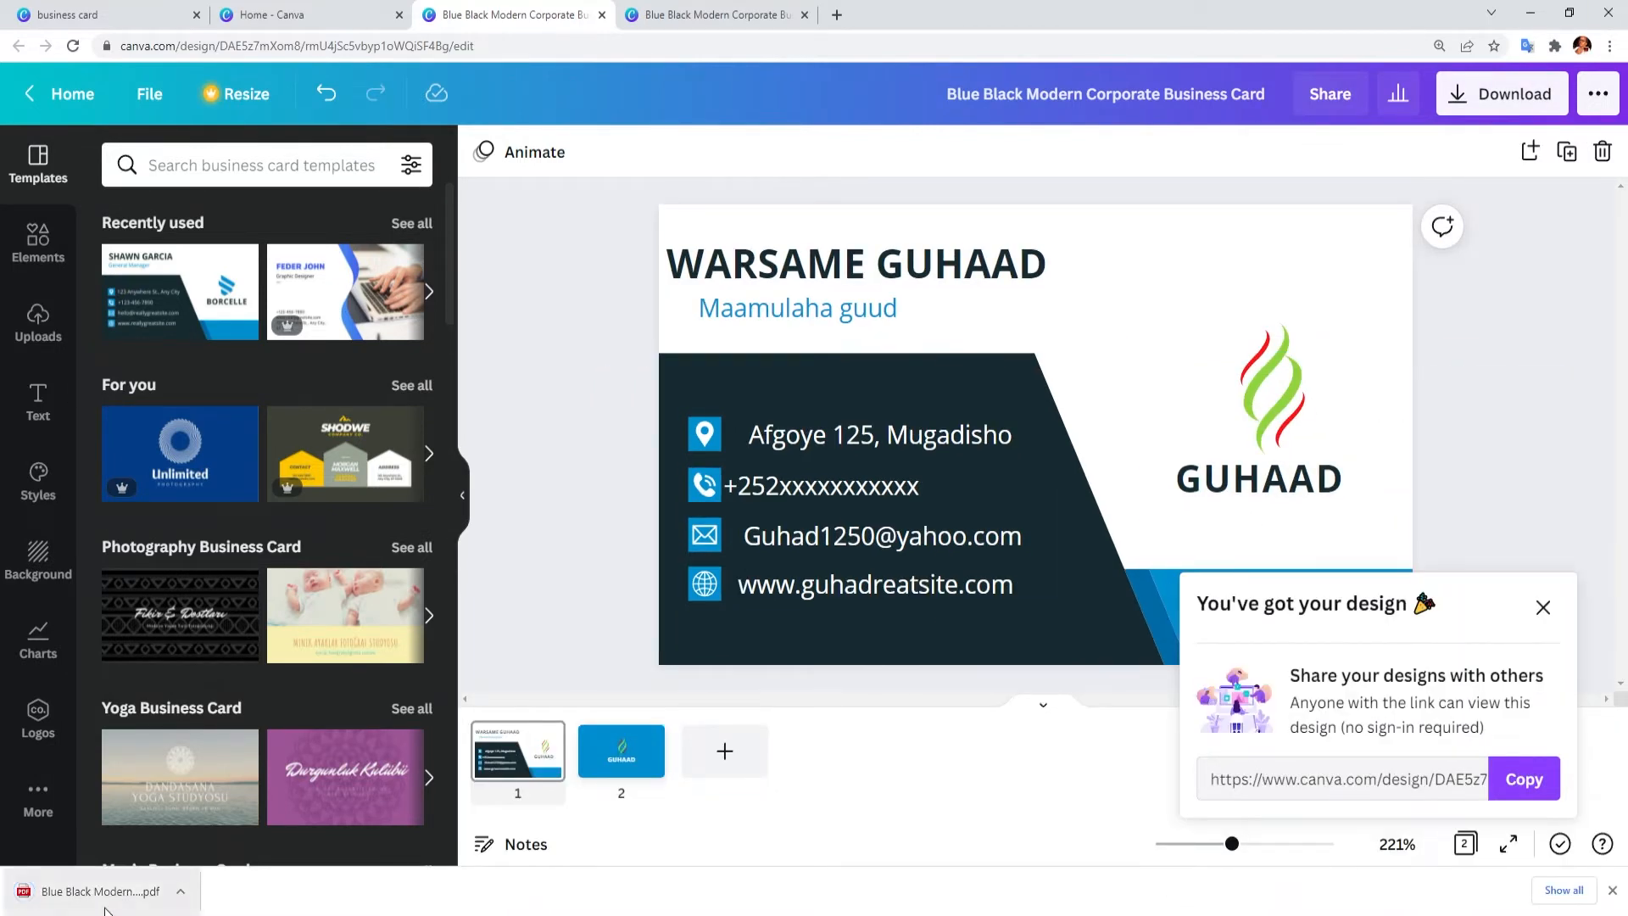
# Step: Open the downloaded business card PDF and scroll through its two pages to check both sides
pyautogui.click(96, 900)
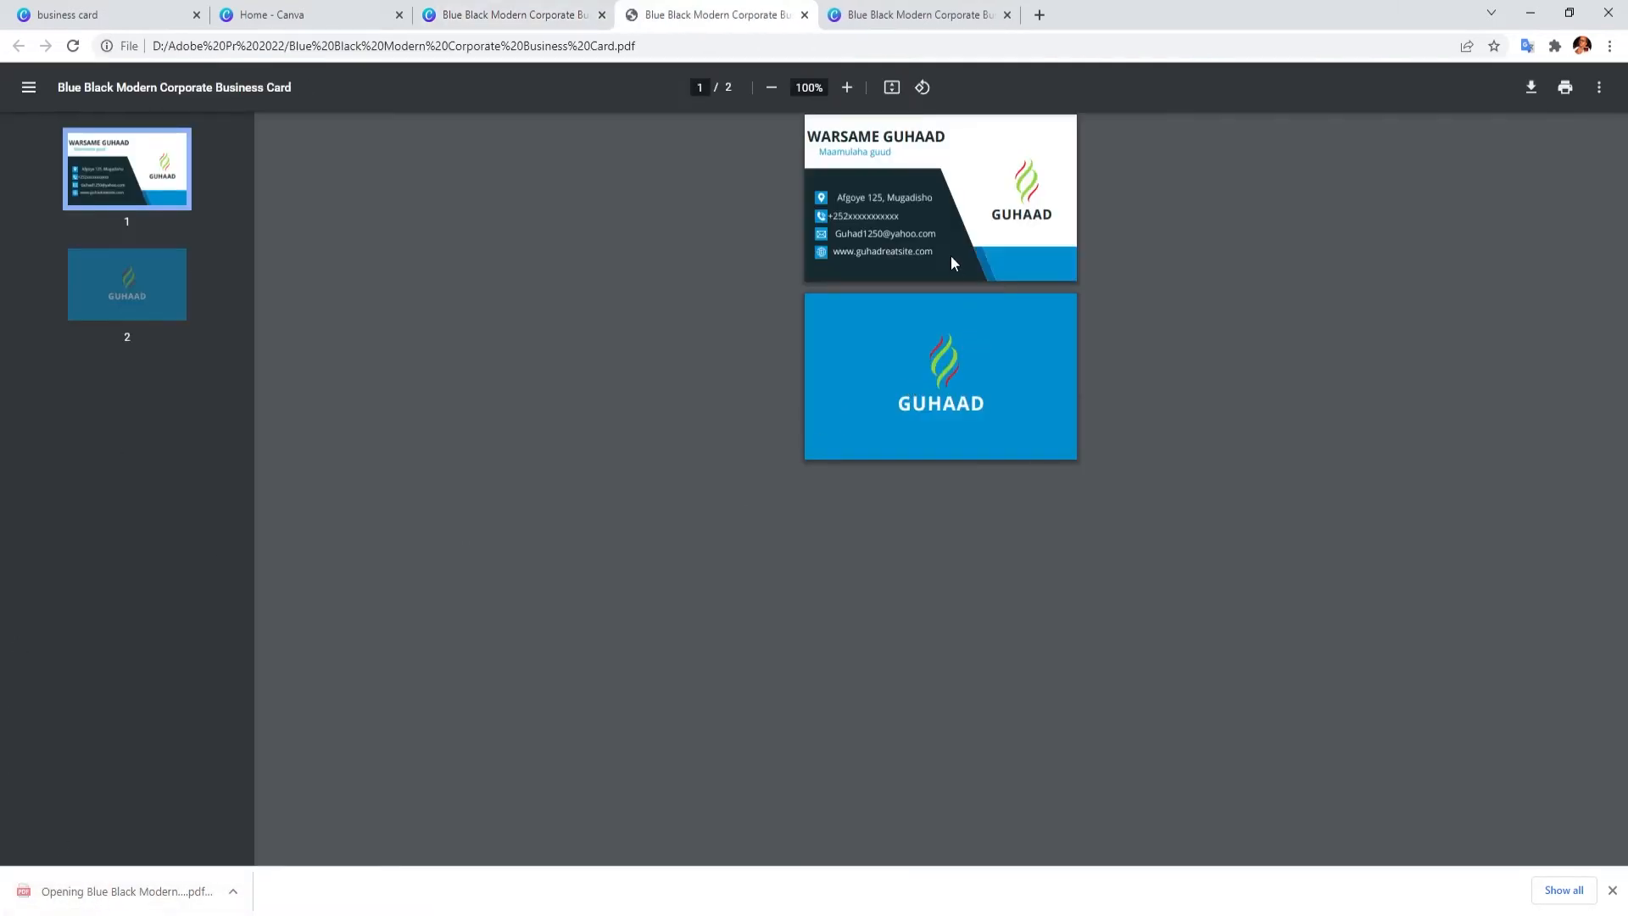
pyautogui.keyDown('ctrl'); pyautogui.scroll(5, 952, 263); pyautogui.keyUp('ctrl')
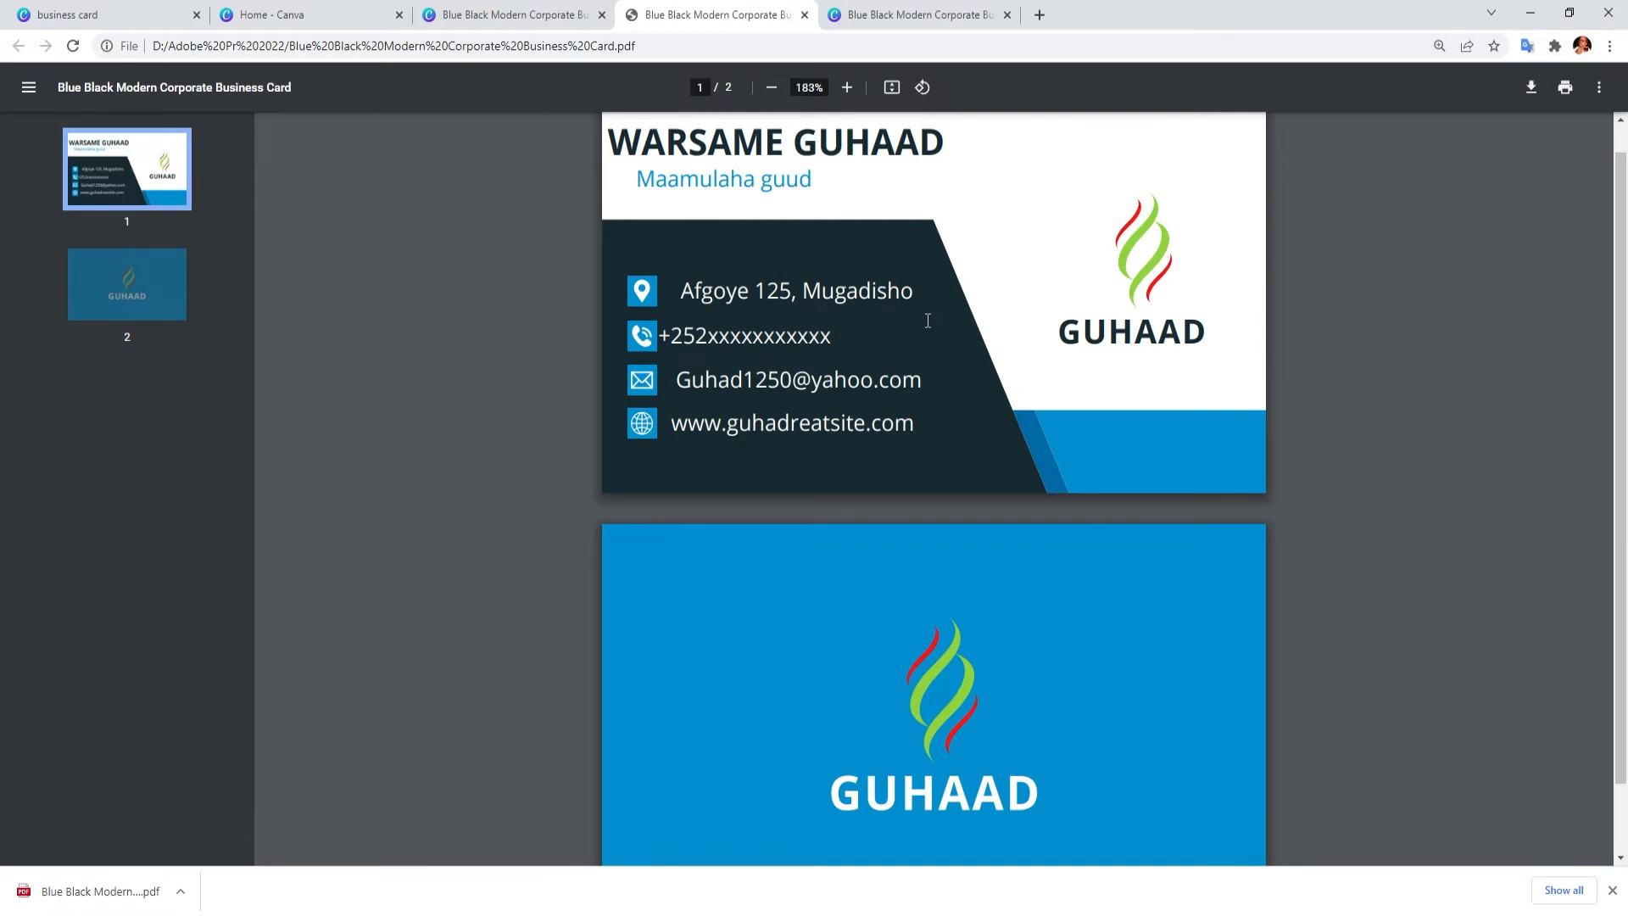
pyautogui.keyDown('ctrl'); pyautogui.scroll(1, 957, 251); pyautogui.keyUp('ctrl')
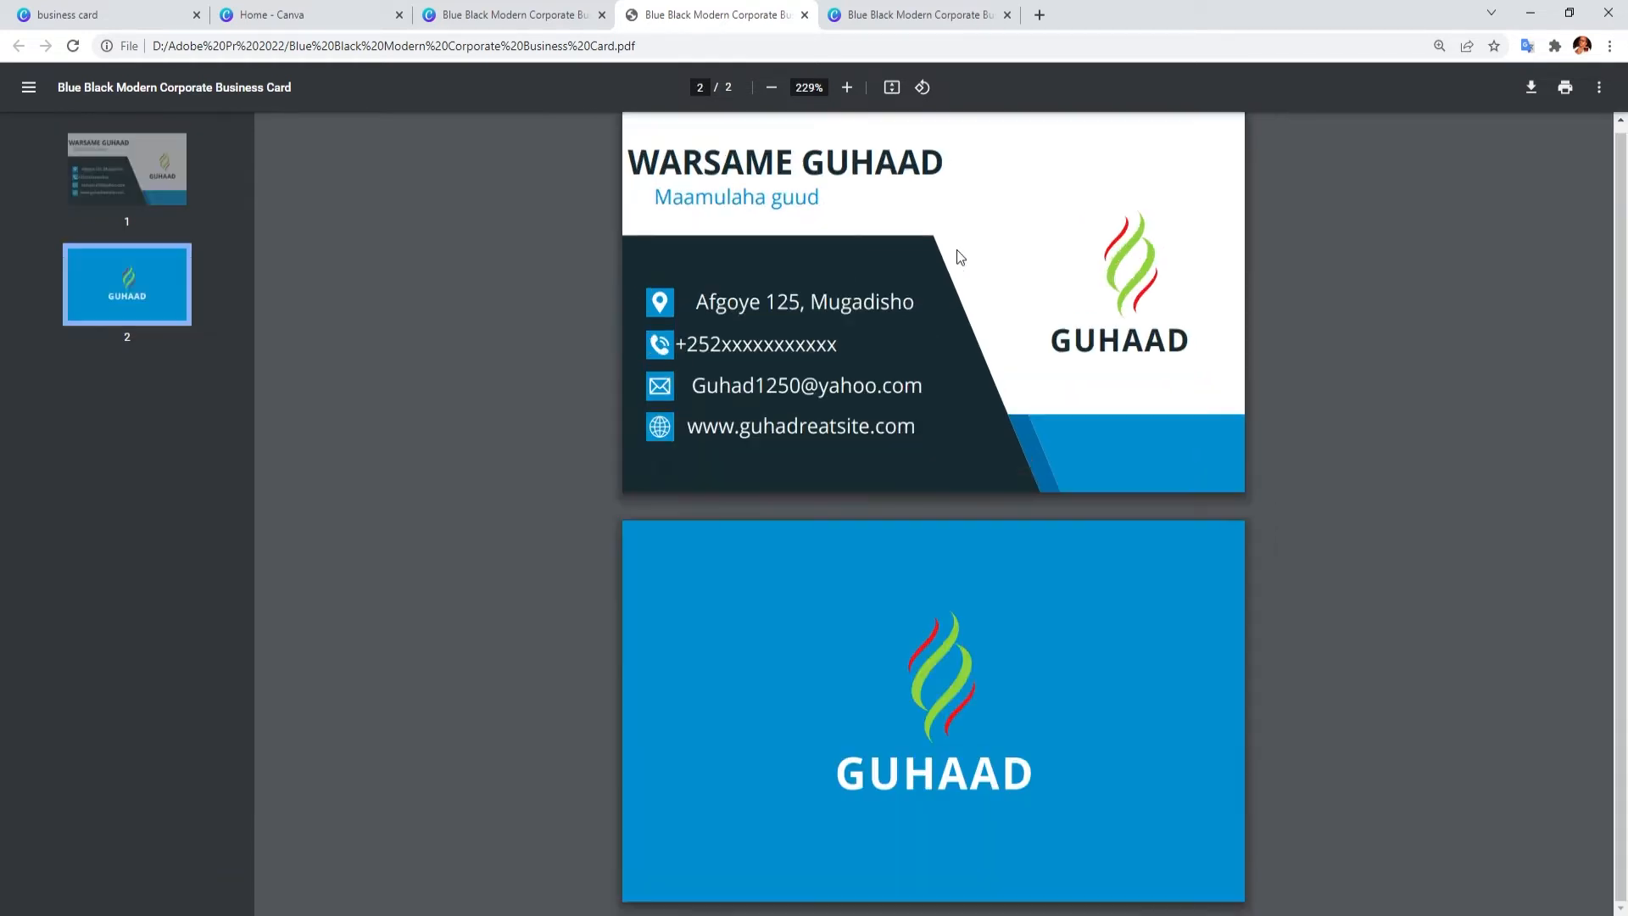
pyautogui.keyDown('ctrl'); pyautogui.scroll(-1, 957, 251); pyautogui.keyUp('ctrl')
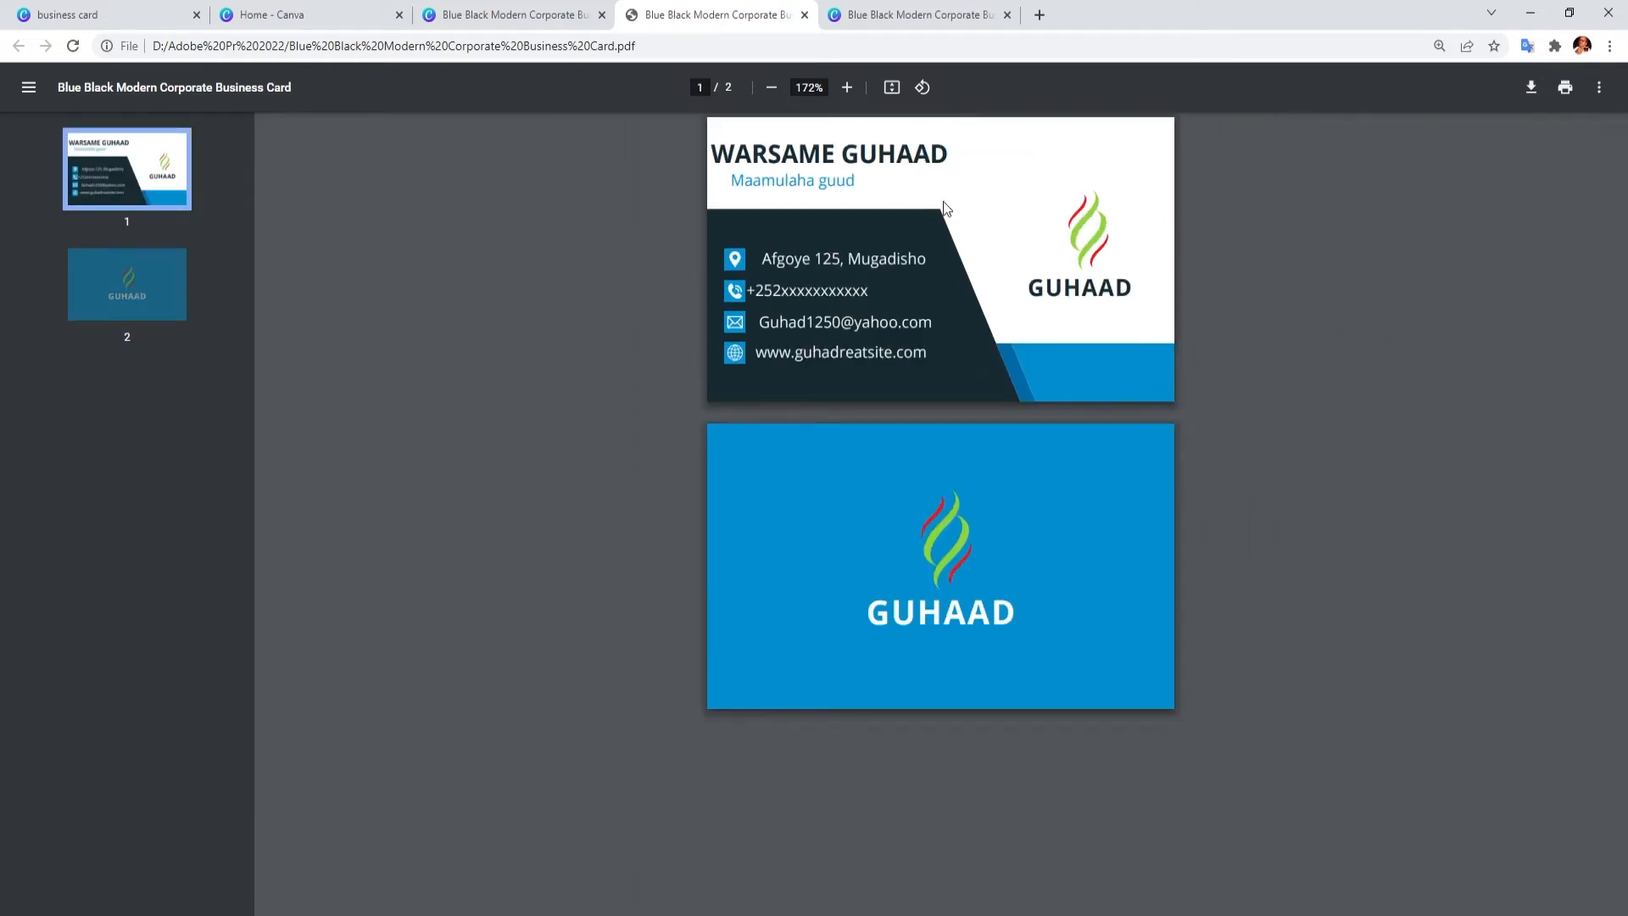
pyautogui.keyDown('ctrl'); pyautogui.scroll(1, 944, 203); pyautogui.keyUp('ctrl')
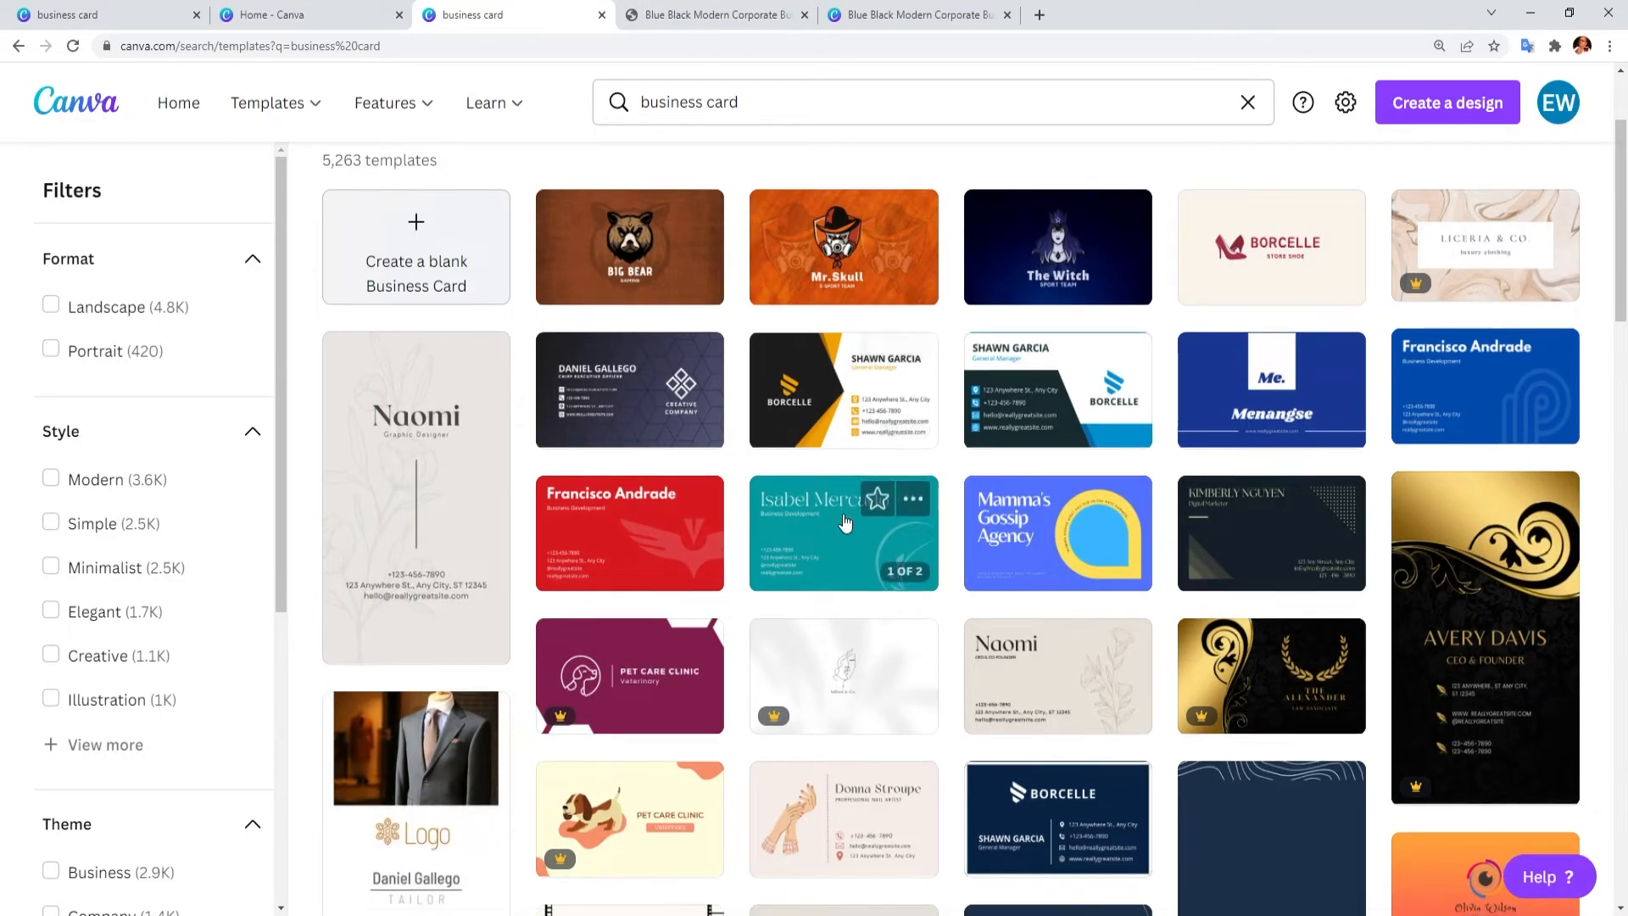
# Step: Browse the business card templates and start a design from the dark hexagon Creative Company card
pyautogui.scroll(-7, 843, 522)
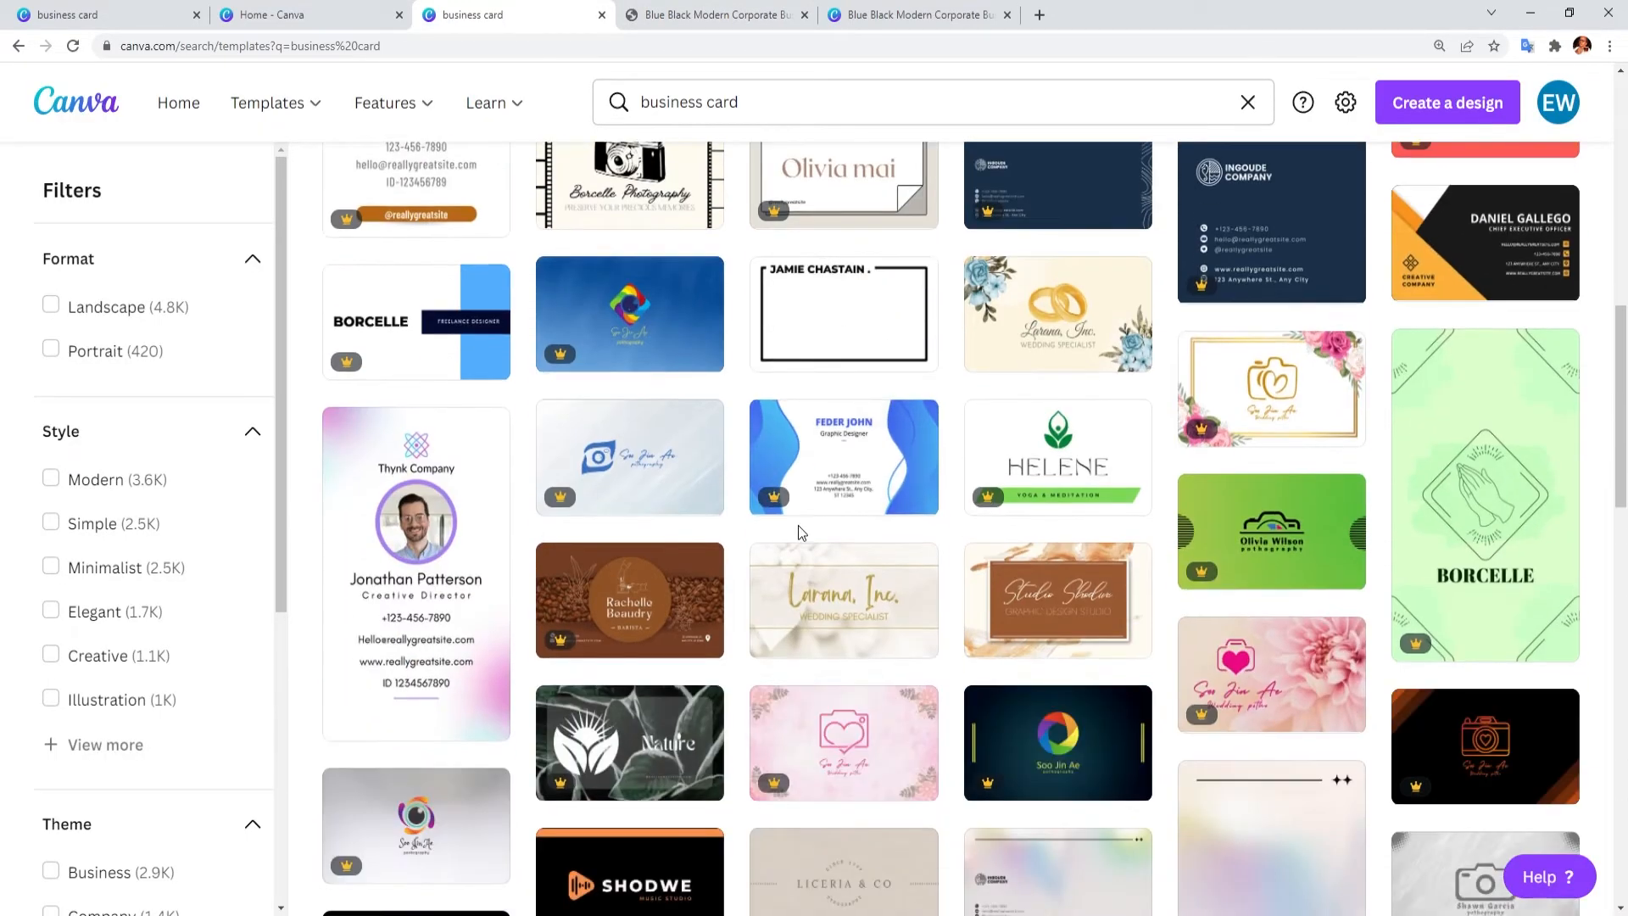
pyautogui.scroll(-7, 797, 525)
pyautogui.scroll(15, 715, 525)
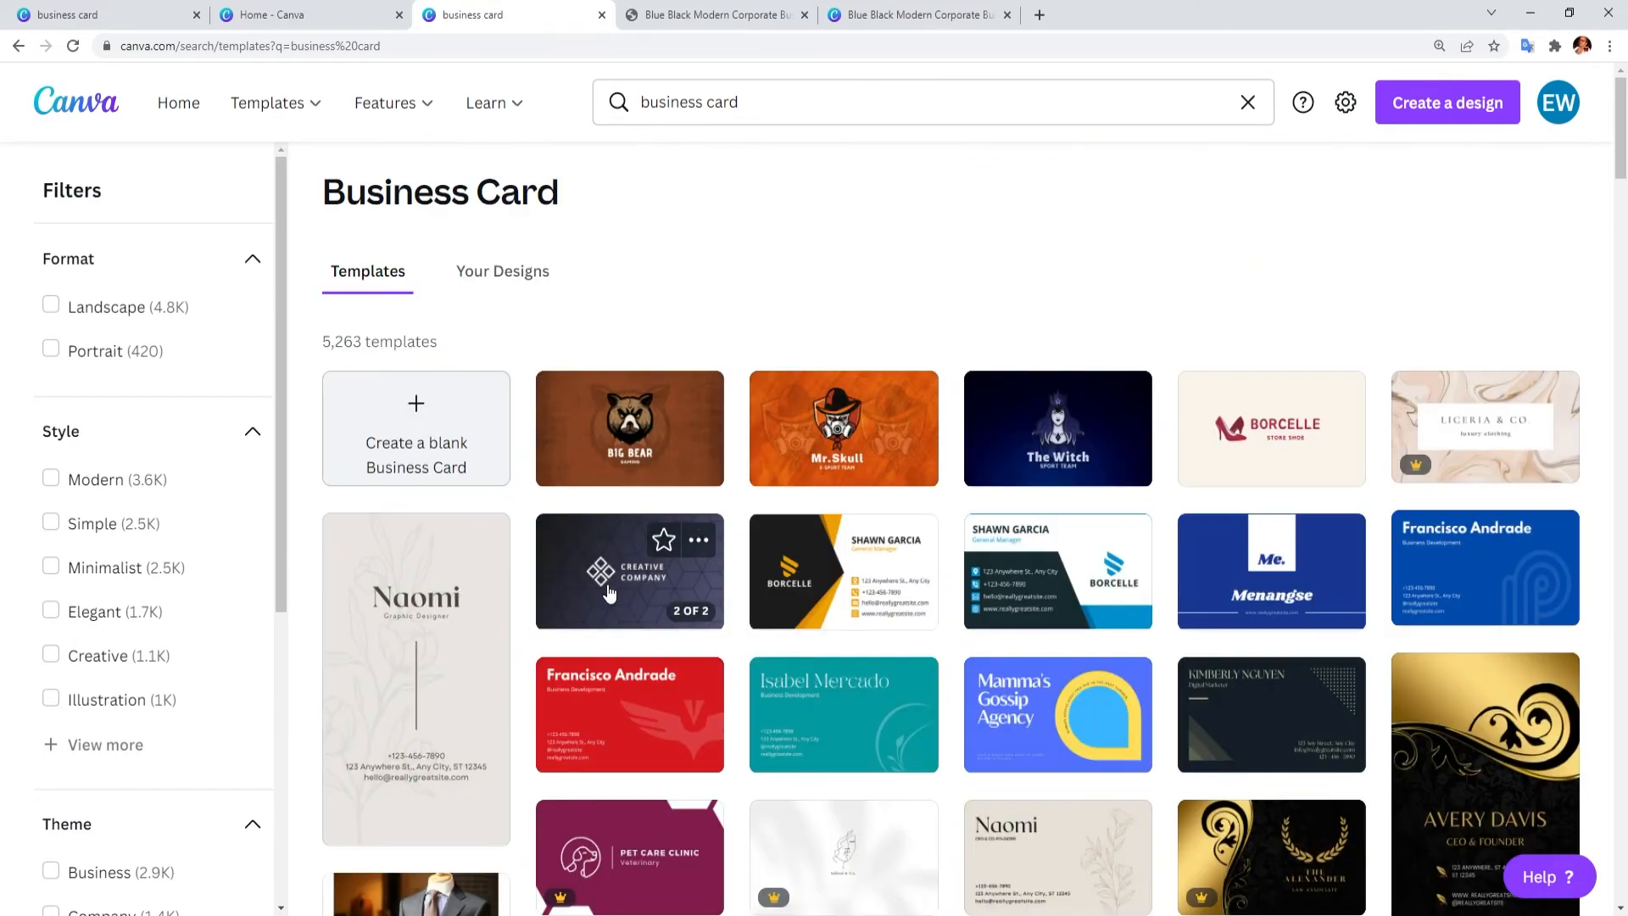
pyautogui.click(612, 579)
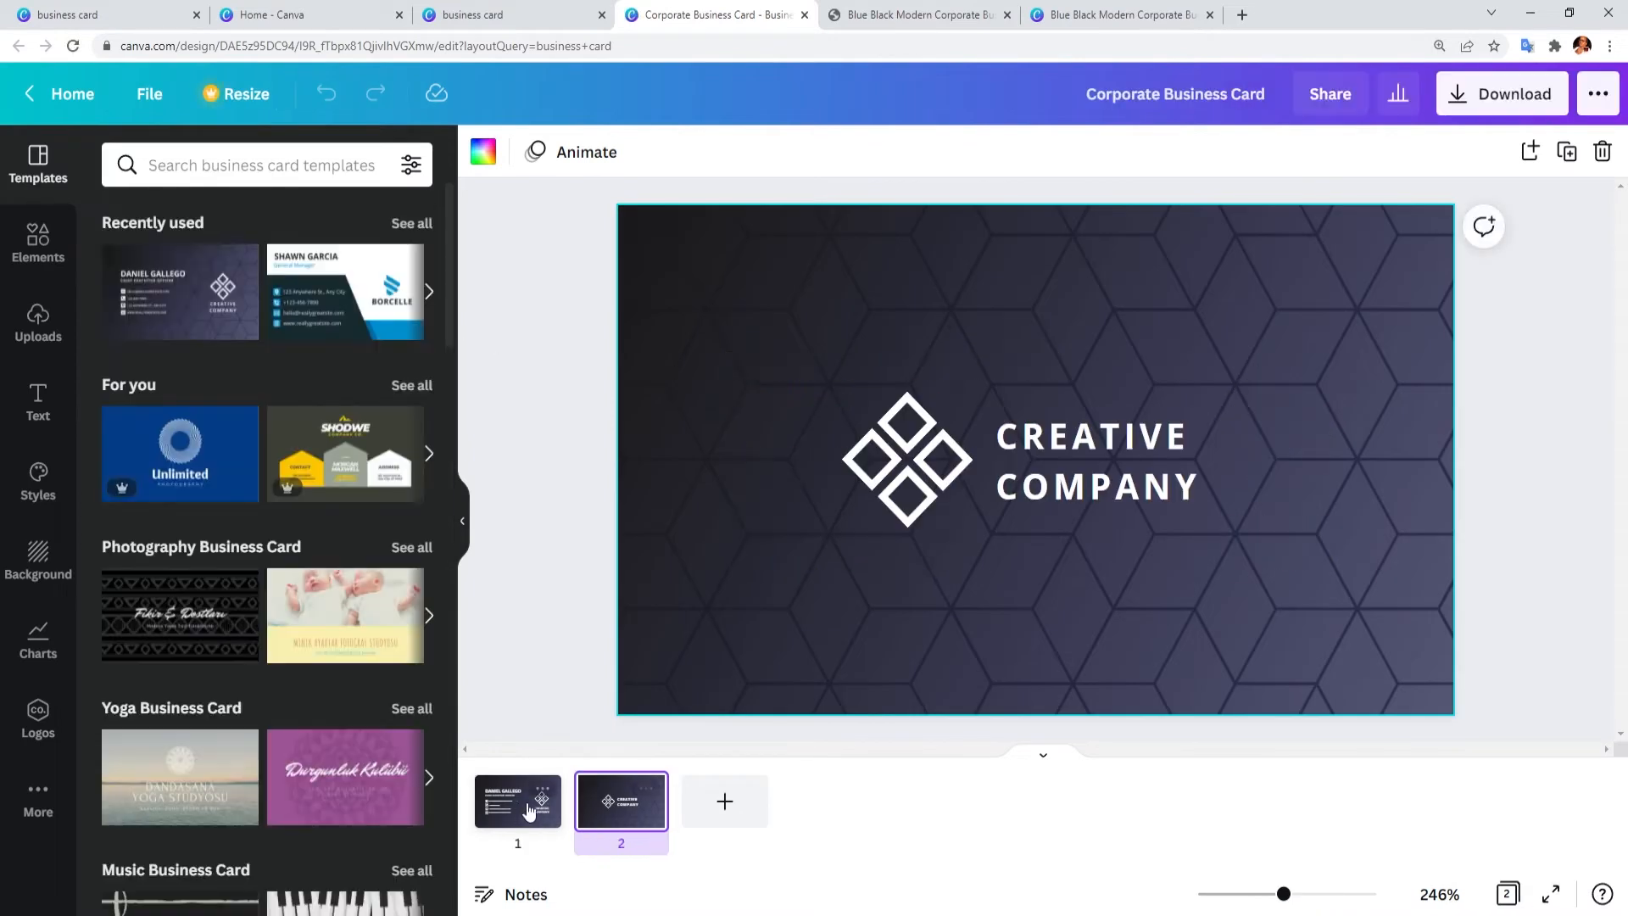
# Step: Replace the sample name with the cardholder's name and the title with GENERAL MANAGER
pyautogui.doubleClick(858, 364)
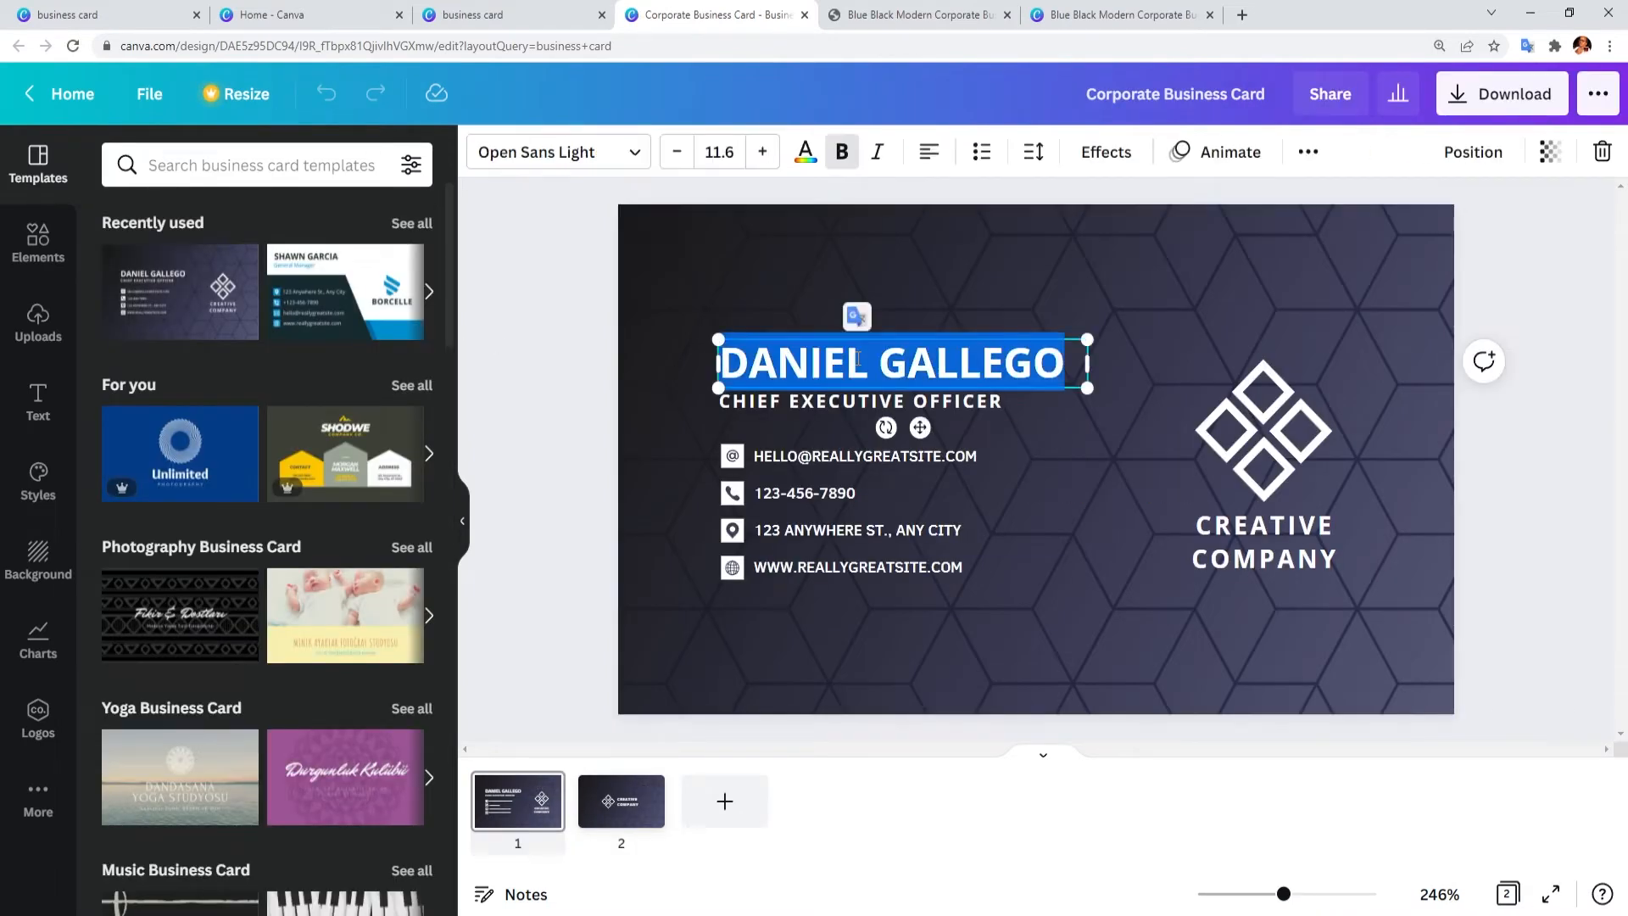
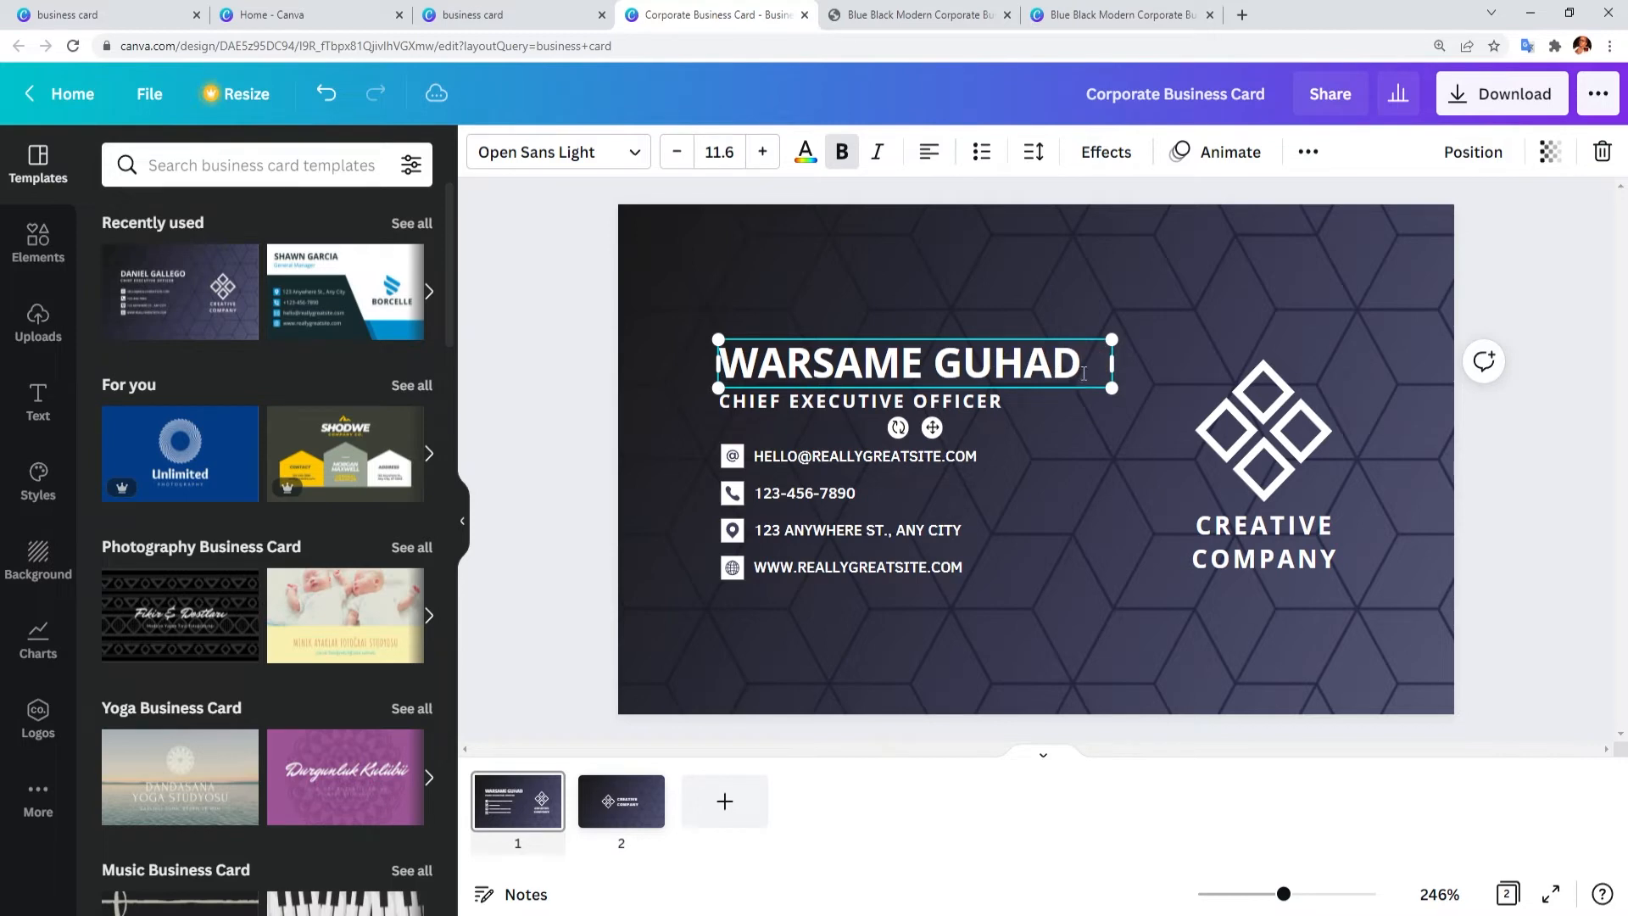
pyautogui.doubleClick(860, 456)
pyautogui.doubleClick(855, 398)
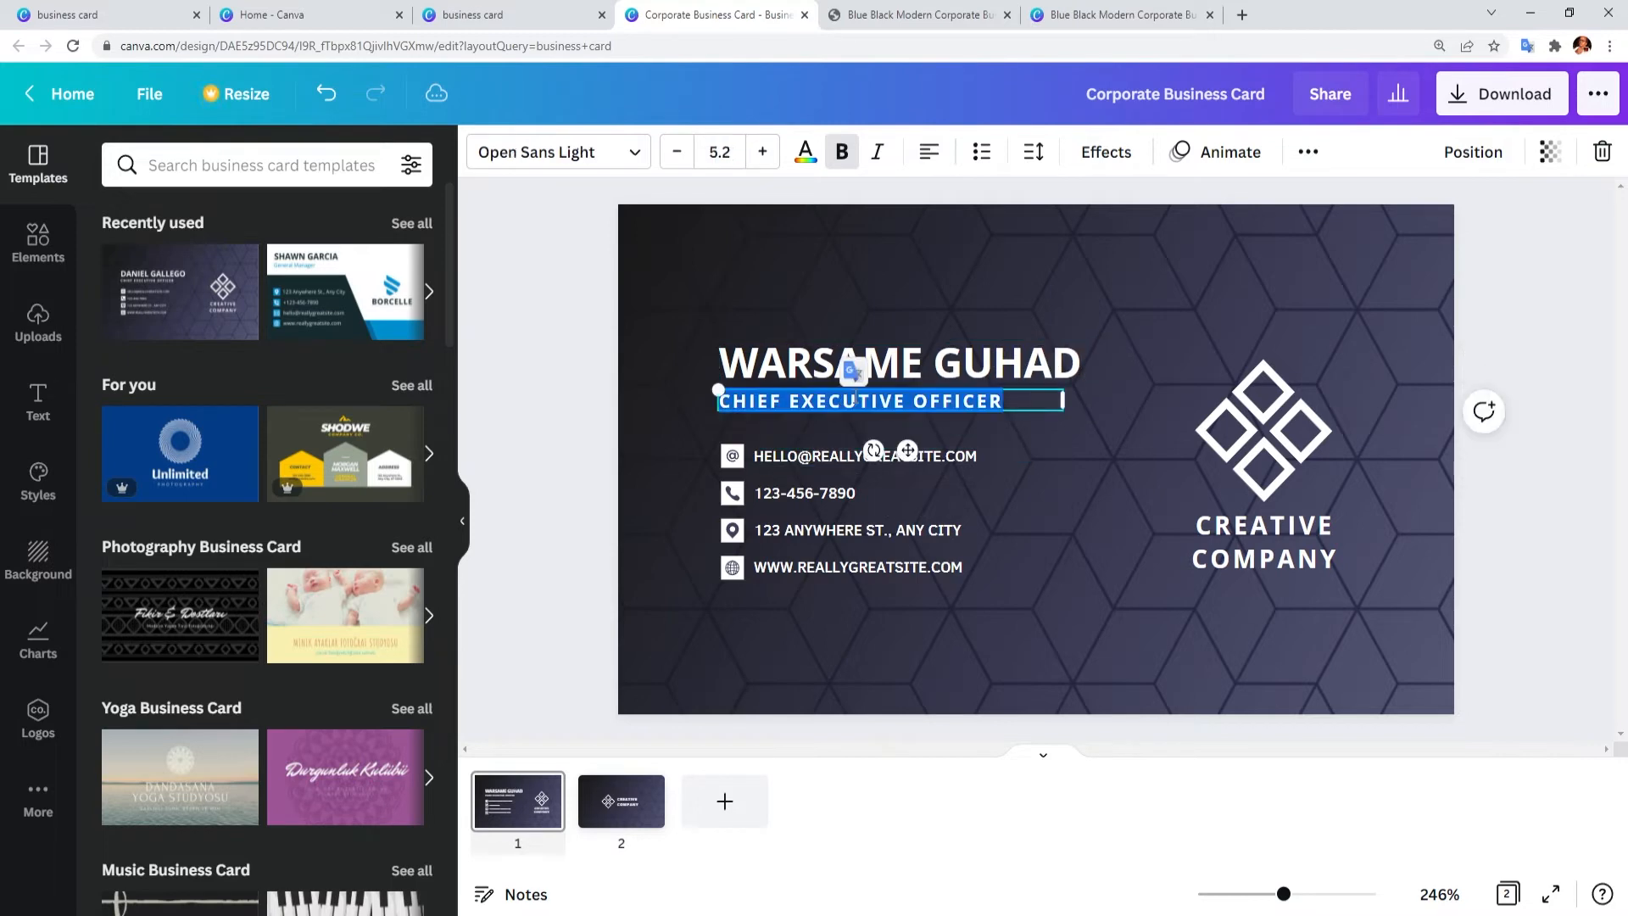
pyautogui.press('BackSpace')
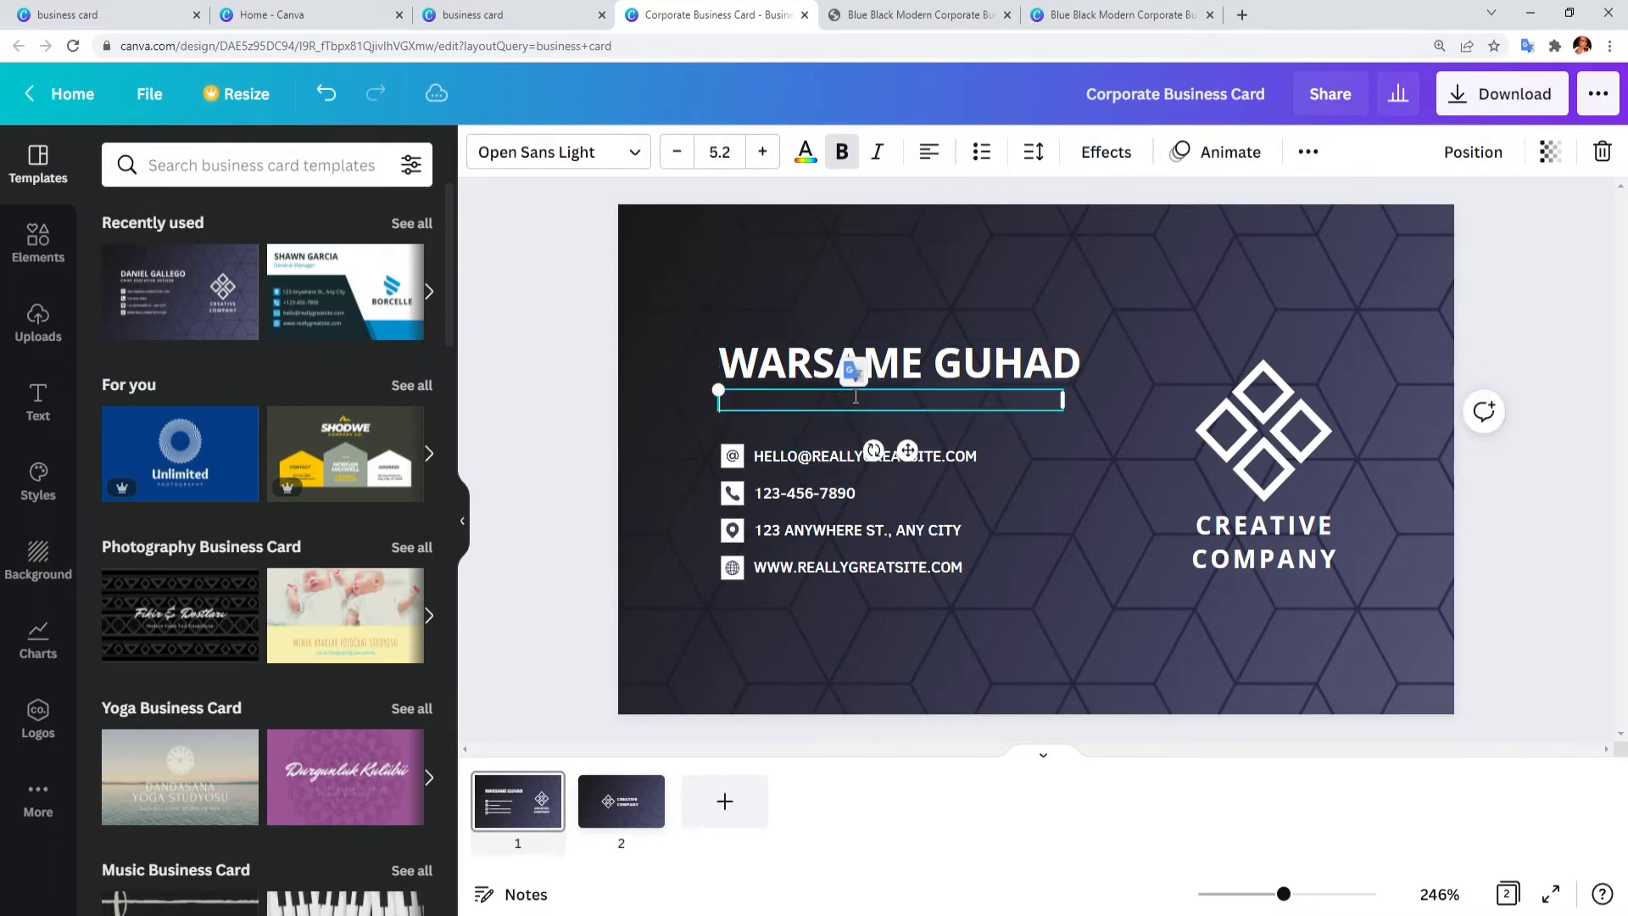
pyautogui.write('GENERAL MANAGER')
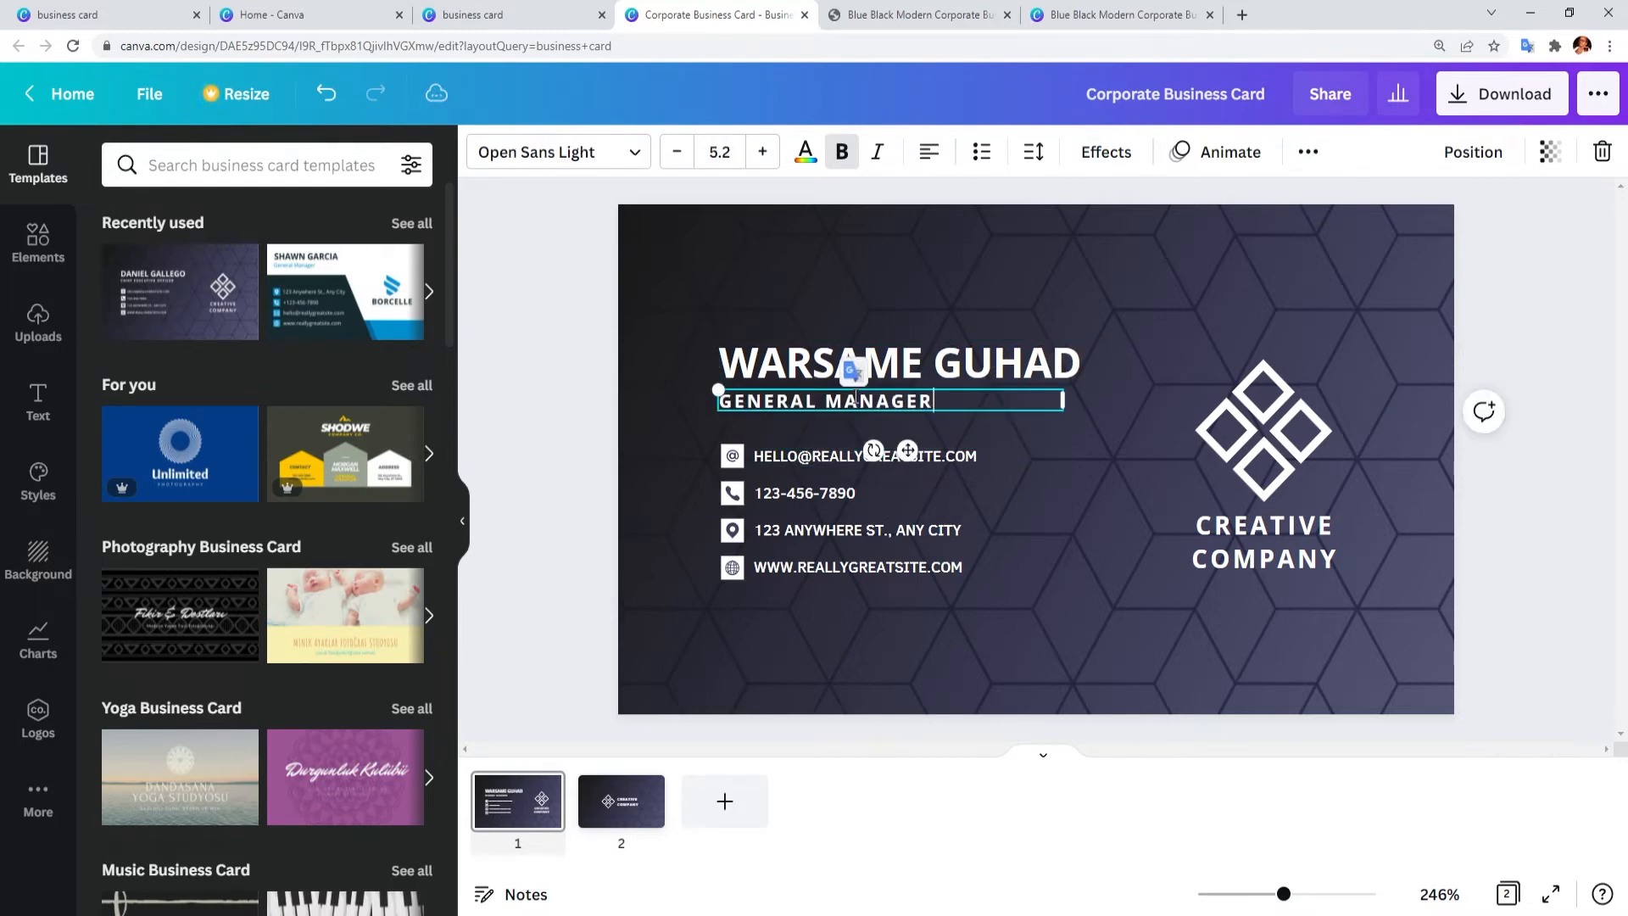
pyautogui.click(1272, 420)
# Step: Correct the job title to MAAMULAHA GUUD and select the sample e-mail text
pyautogui.click(919, 399)
pyautogui.moveTo(931, 399); pyautogui.dragTo(549, 397)
pyautogui.write('MAAMULAHA WAAXDA')
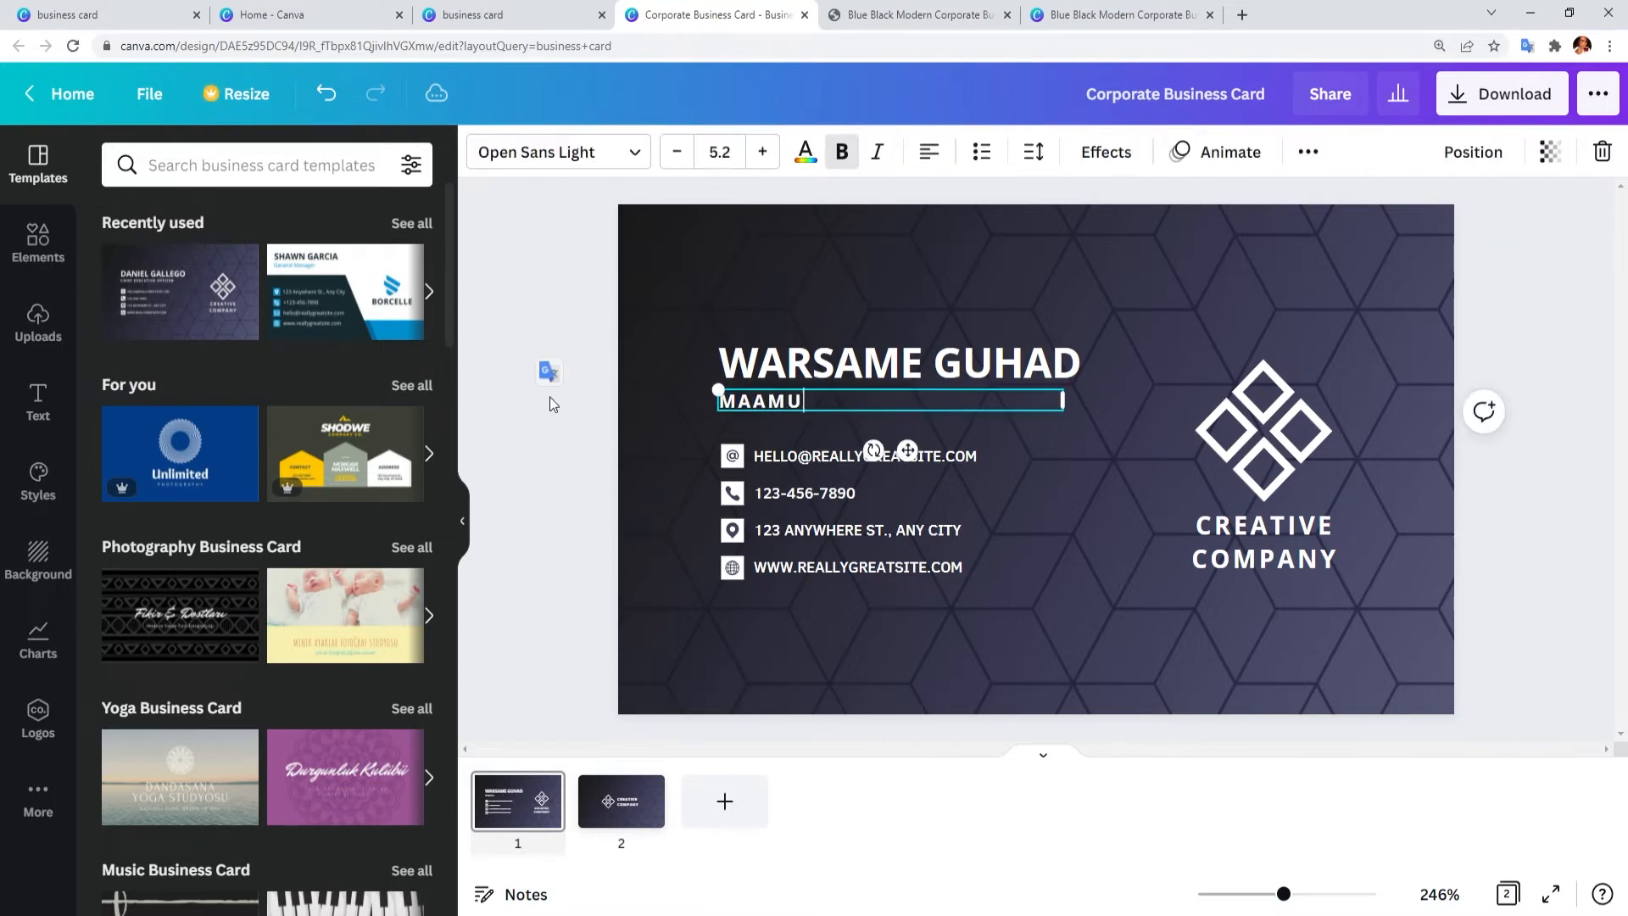
pyautogui.press('BackSpace')
pyautogui.press('BackSpace')
pyautogui.press('BackSpace')
pyautogui.press('BackSpace')
pyautogui.press('BackSpace')
pyautogui.press('BackSpace')
pyautogui.press('BackSpace')
pyautogui.press('BackSpace')
pyautogui.press('BackSpace')
pyautogui.press('BackSpace')
pyautogui.press('BackSpace')
pyautogui.press('BackSpace')
pyautogui.press('BackSpace')
pyautogui.press('BackSpace')
pyautogui.press('BackSpace')
pyautogui.press('BackSpace')
pyautogui.write('MAAMULAHA GUUD')
pyautogui.click(797, 470)
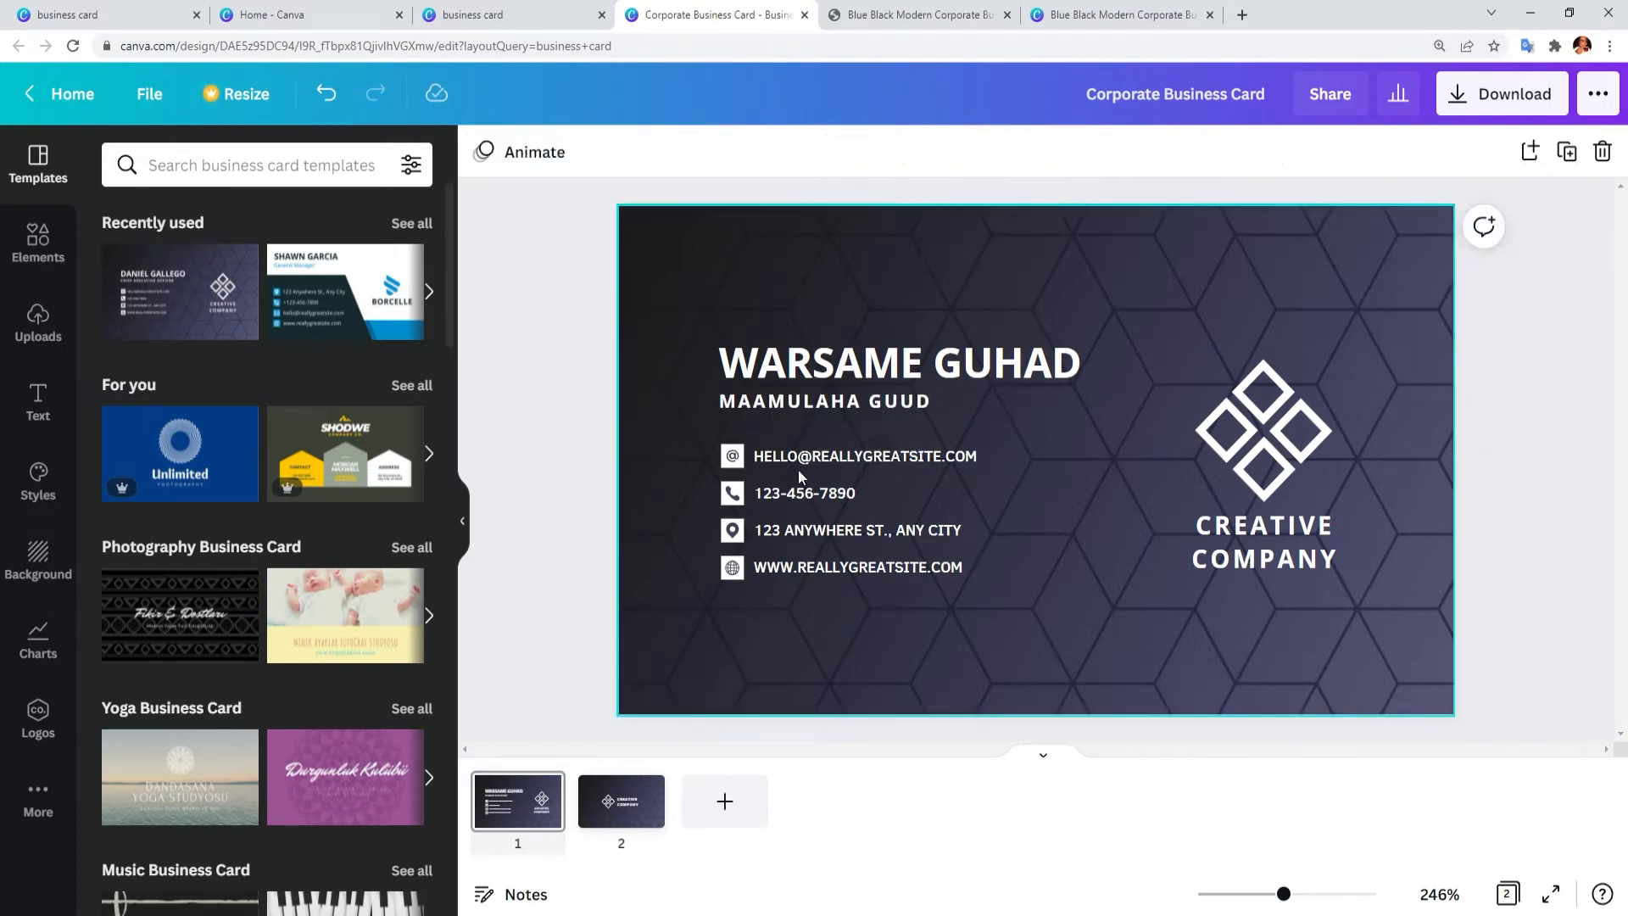
pyautogui.click(940, 457)
pyautogui.moveTo(941, 457); pyautogui.dragTo(755, 447)
# Step: Enter the company's e-mail address and phone number in the contact lines
pyautogui.write('GUHAAD')
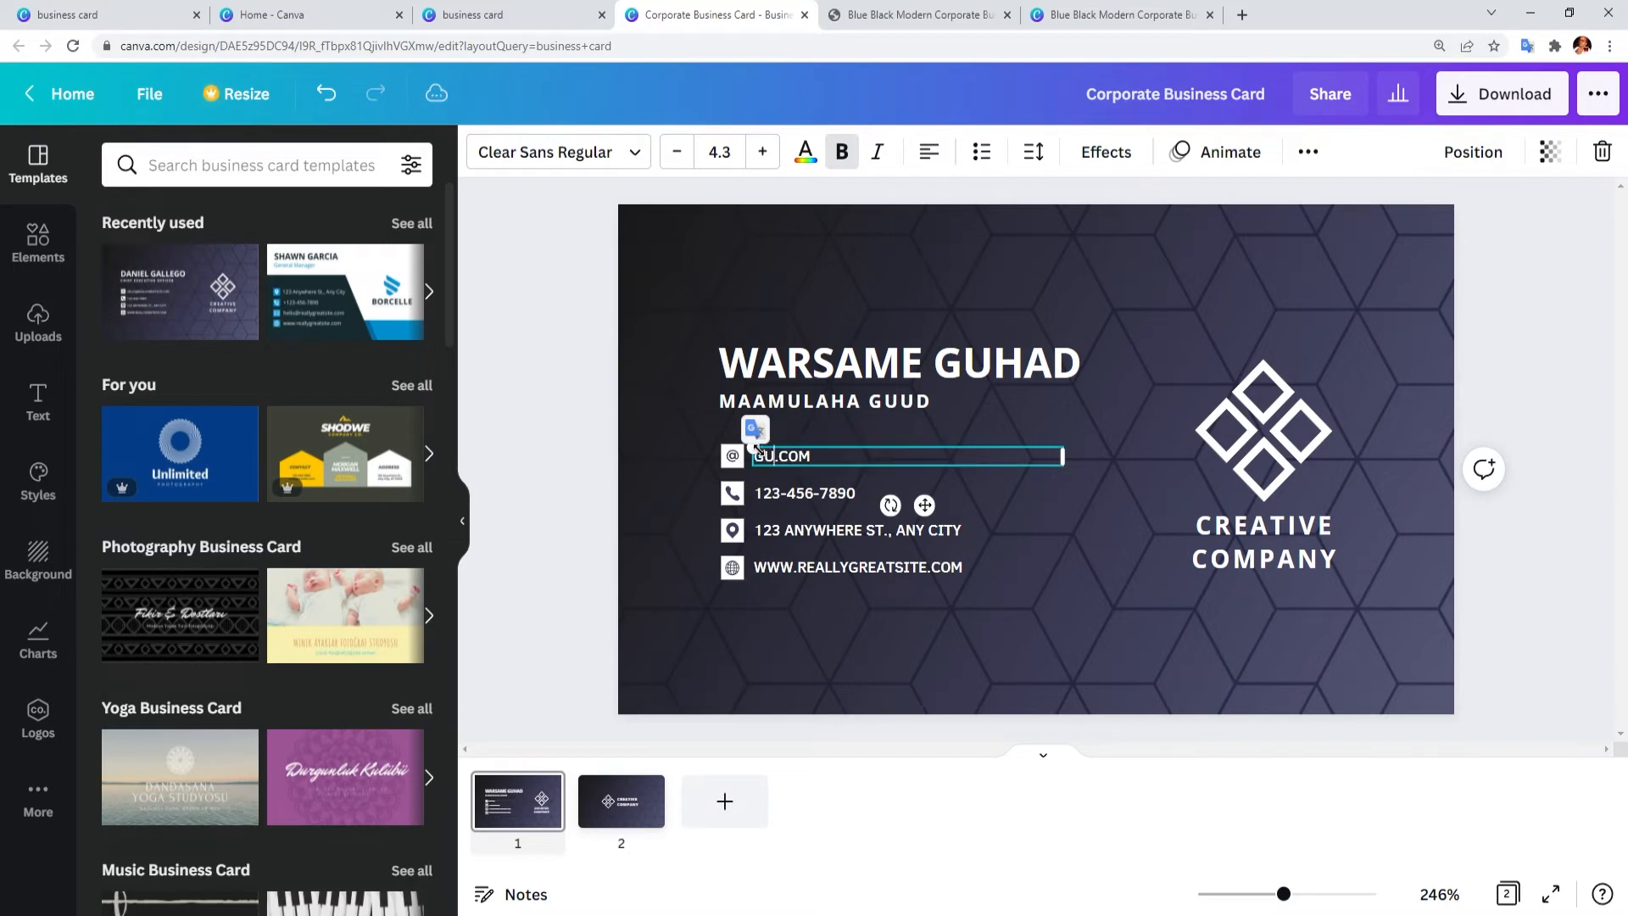
pyautogui.press('BackSpace')
pyautogui.press('BackSpace')
pyautogui.press('BackSpace')
pyautogui.press('BackSpace')
pyautogui.press('BackSpace')
pyautogui.press('BackSpace')
pyautogui.doubleClick(831, 496)
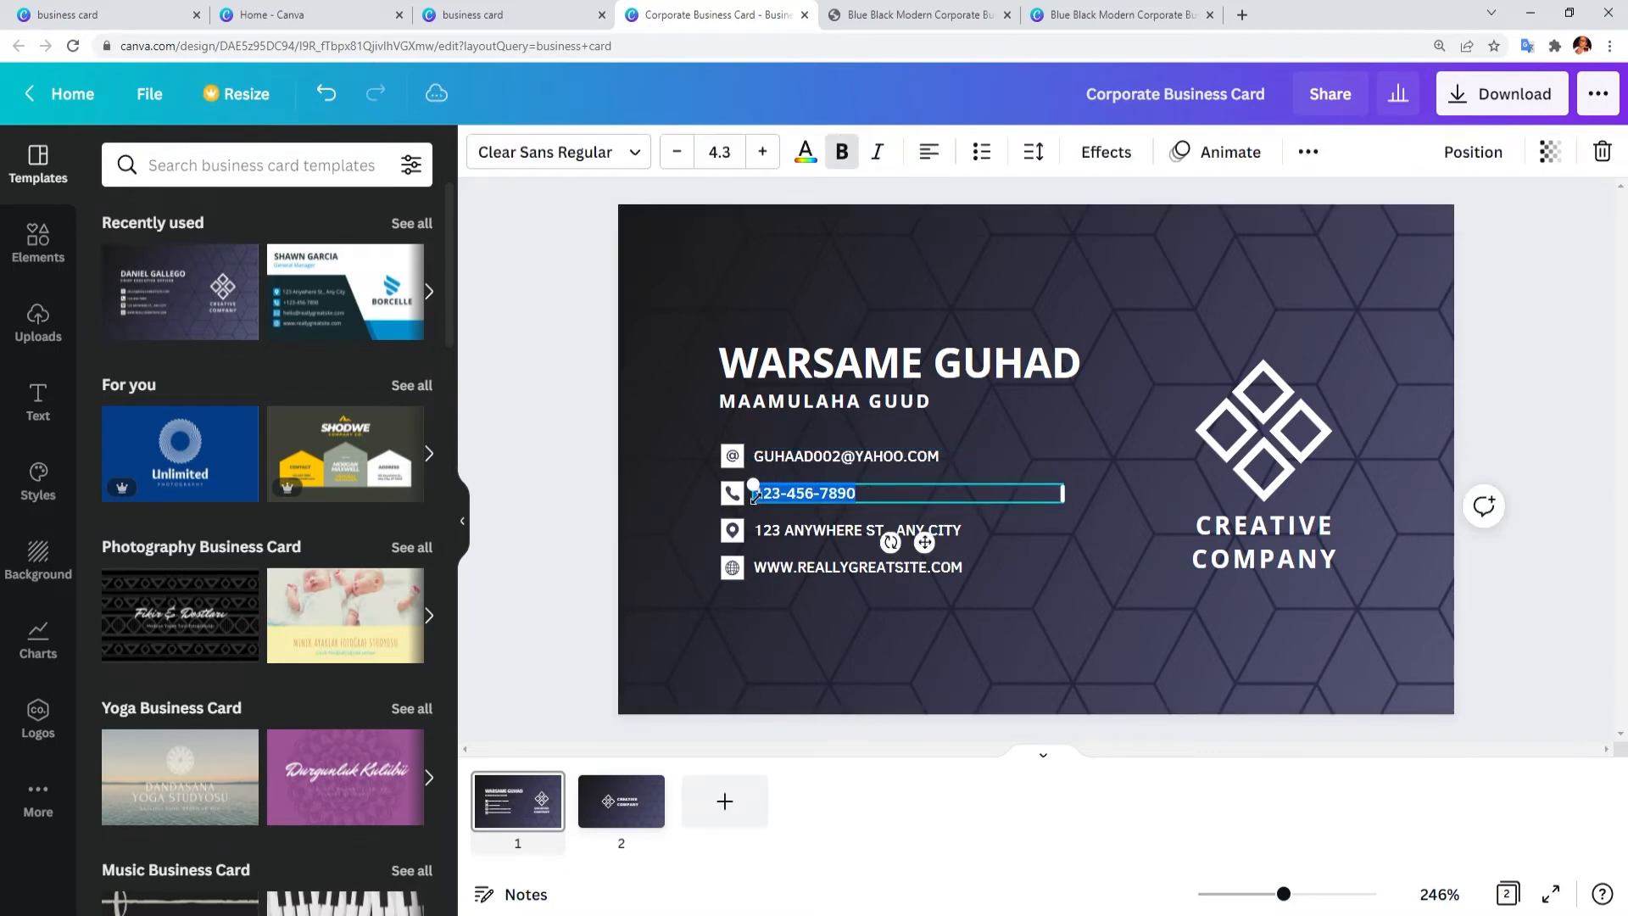
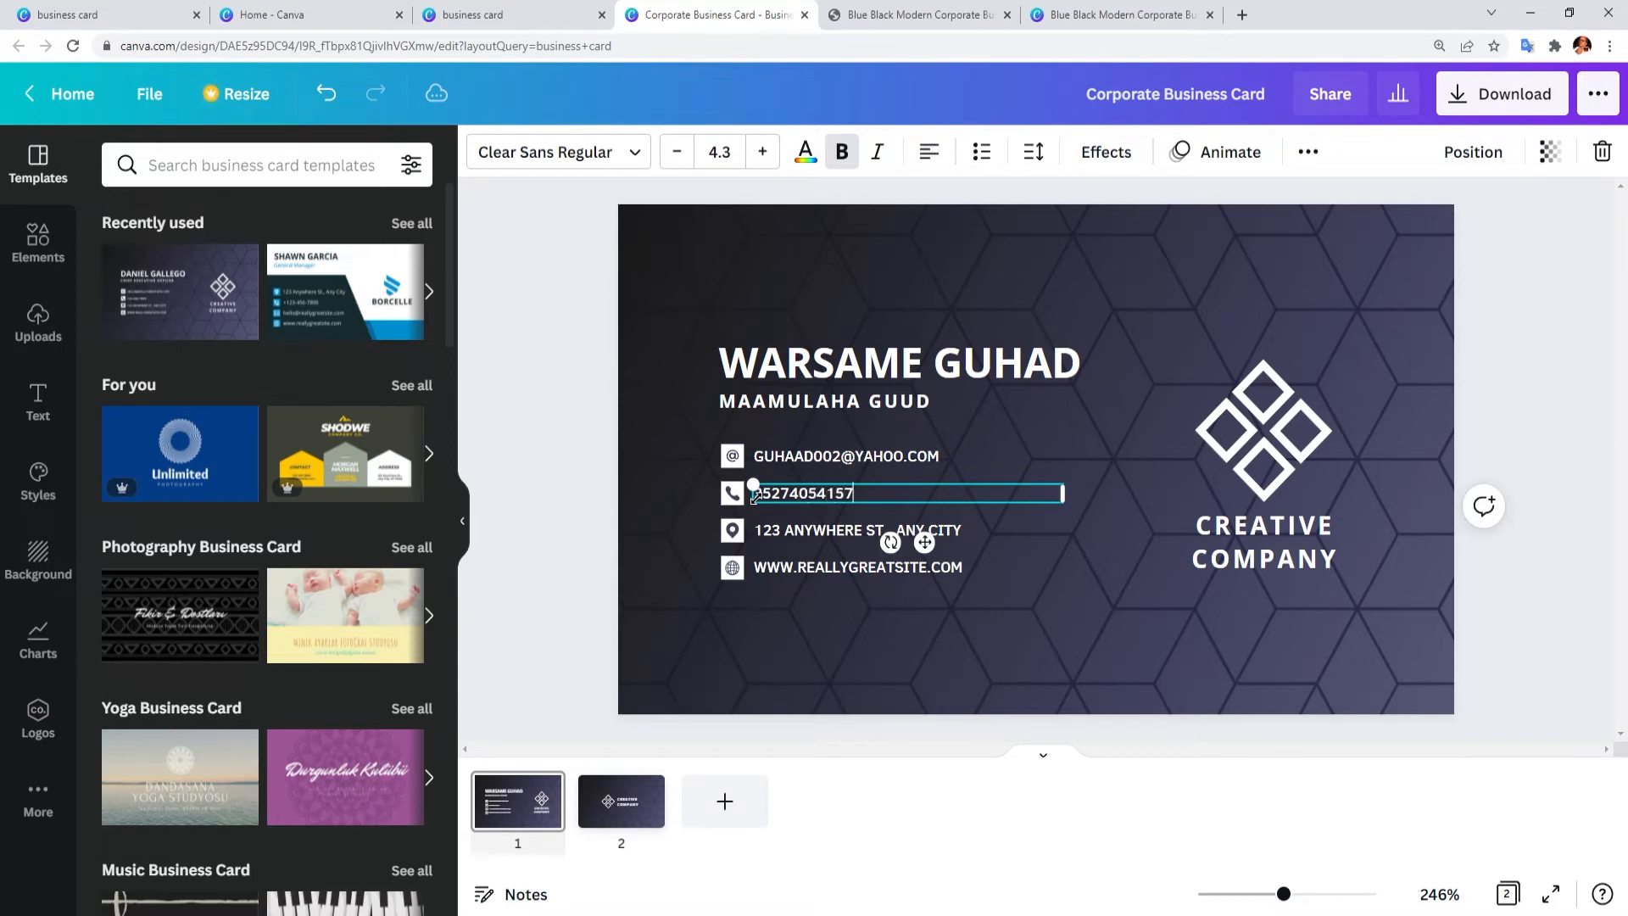
# Step: Replace the placeholder address line with the company's postal address
pyautogui.doubleClick(814, 531)
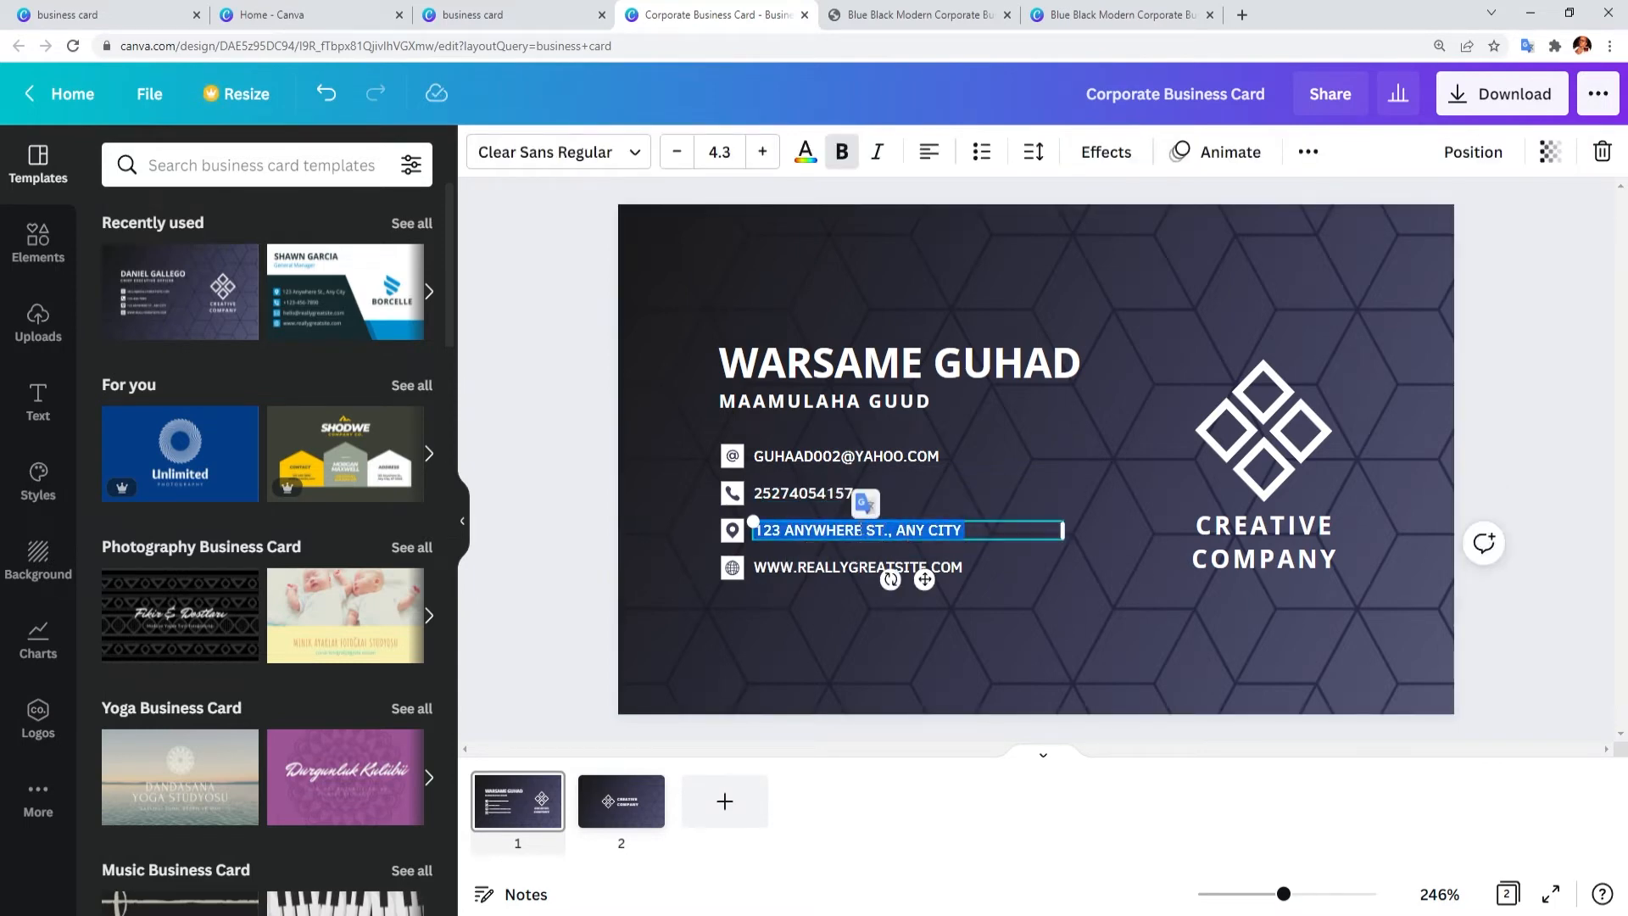
pyautogui.moveTo(993, 534); pyautogui.dragTo(755, 527)
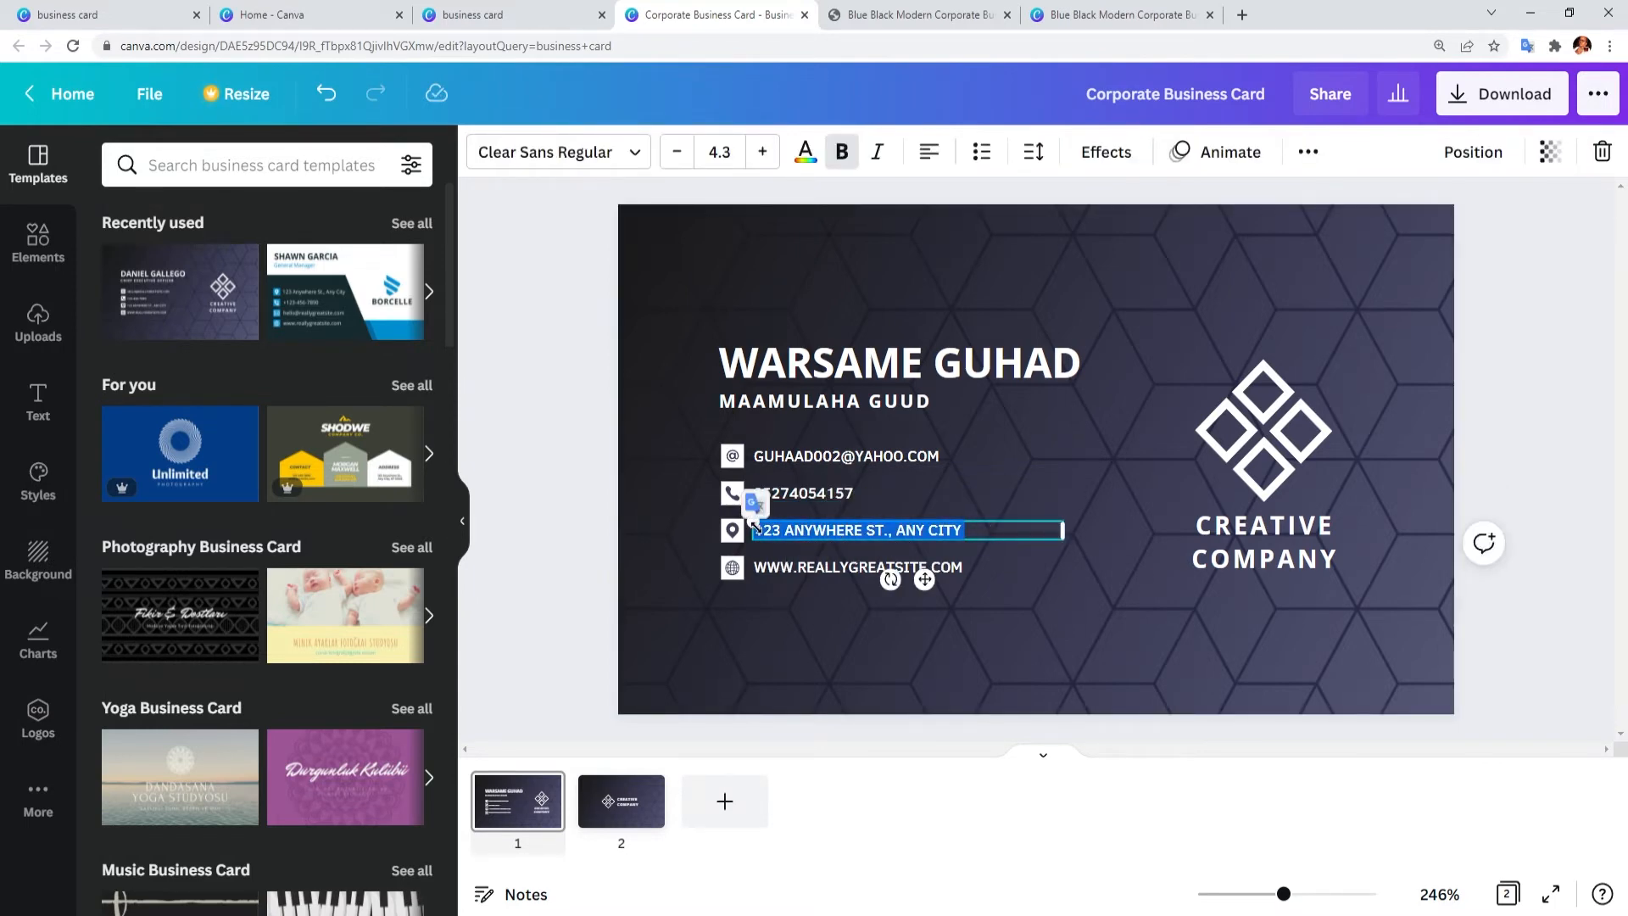
pyautogui.write('KISMAY')
pyautogui.press('BackSpace')
pyautogui.press('BackSpace')
pyautogui.press('BackSpace')
pyautogui.press('BackSpace')
pyautogui.write('CALANLEY, KISMAYO')
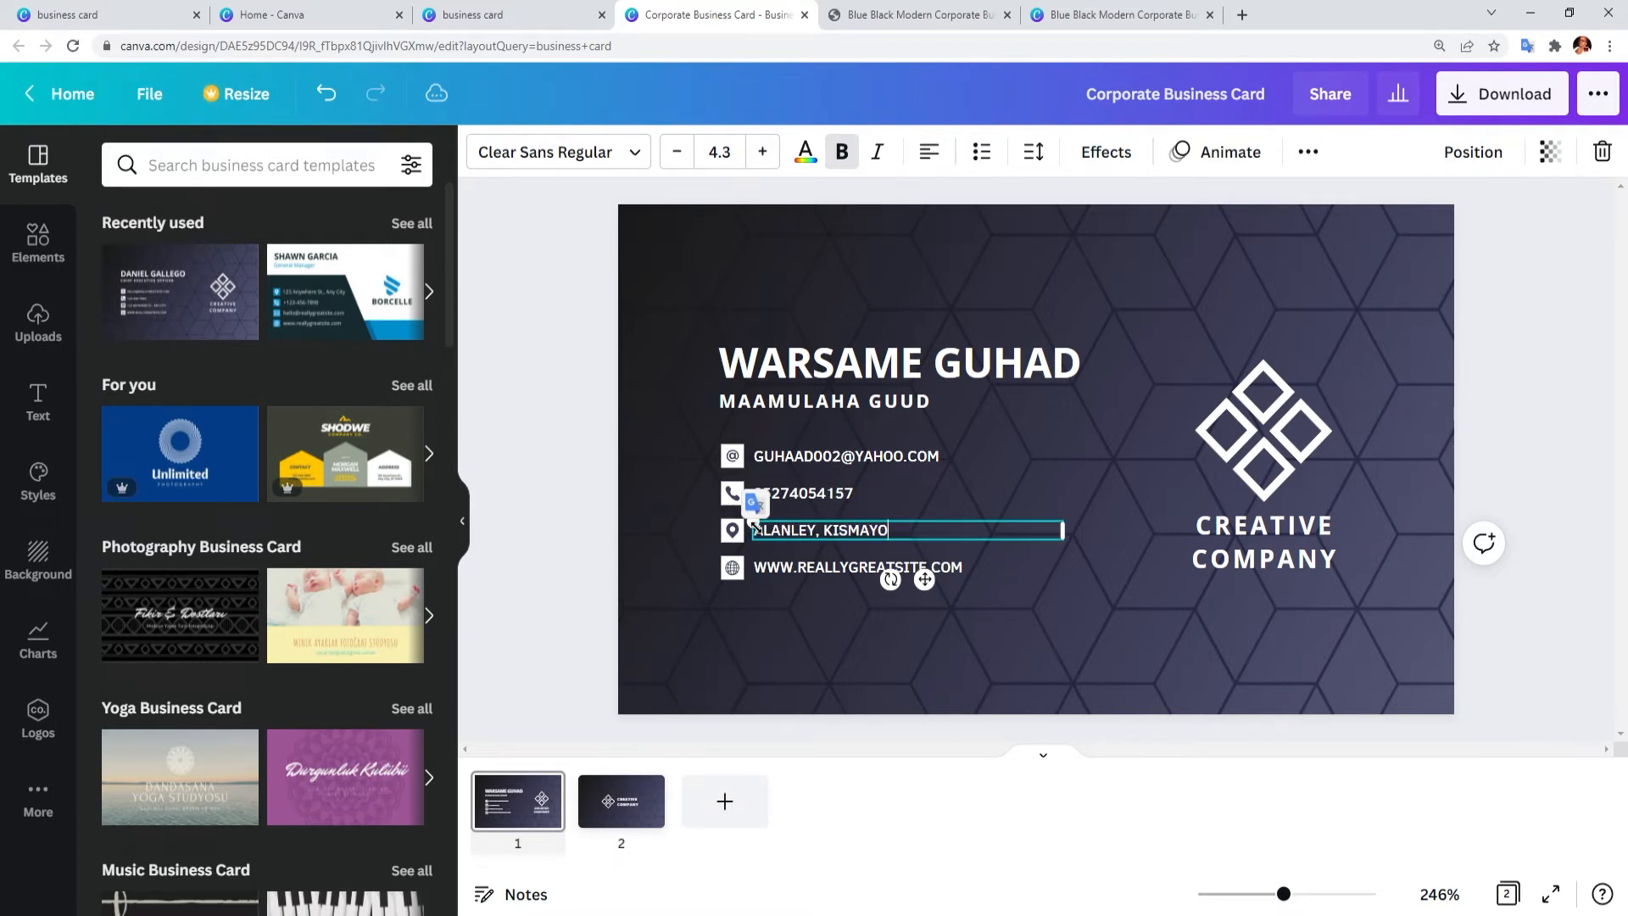
pyautogui.write(', SOMALIA')
pyautogui.click(978, 589)
# Step: Change the website domain from REALLYGREATSITE to GUHAADREALSTATE
pyautogui.doubleClick(932, 567)
pyautogui.moveTo(922, 566); pyautogui.dragTo(797, 567)
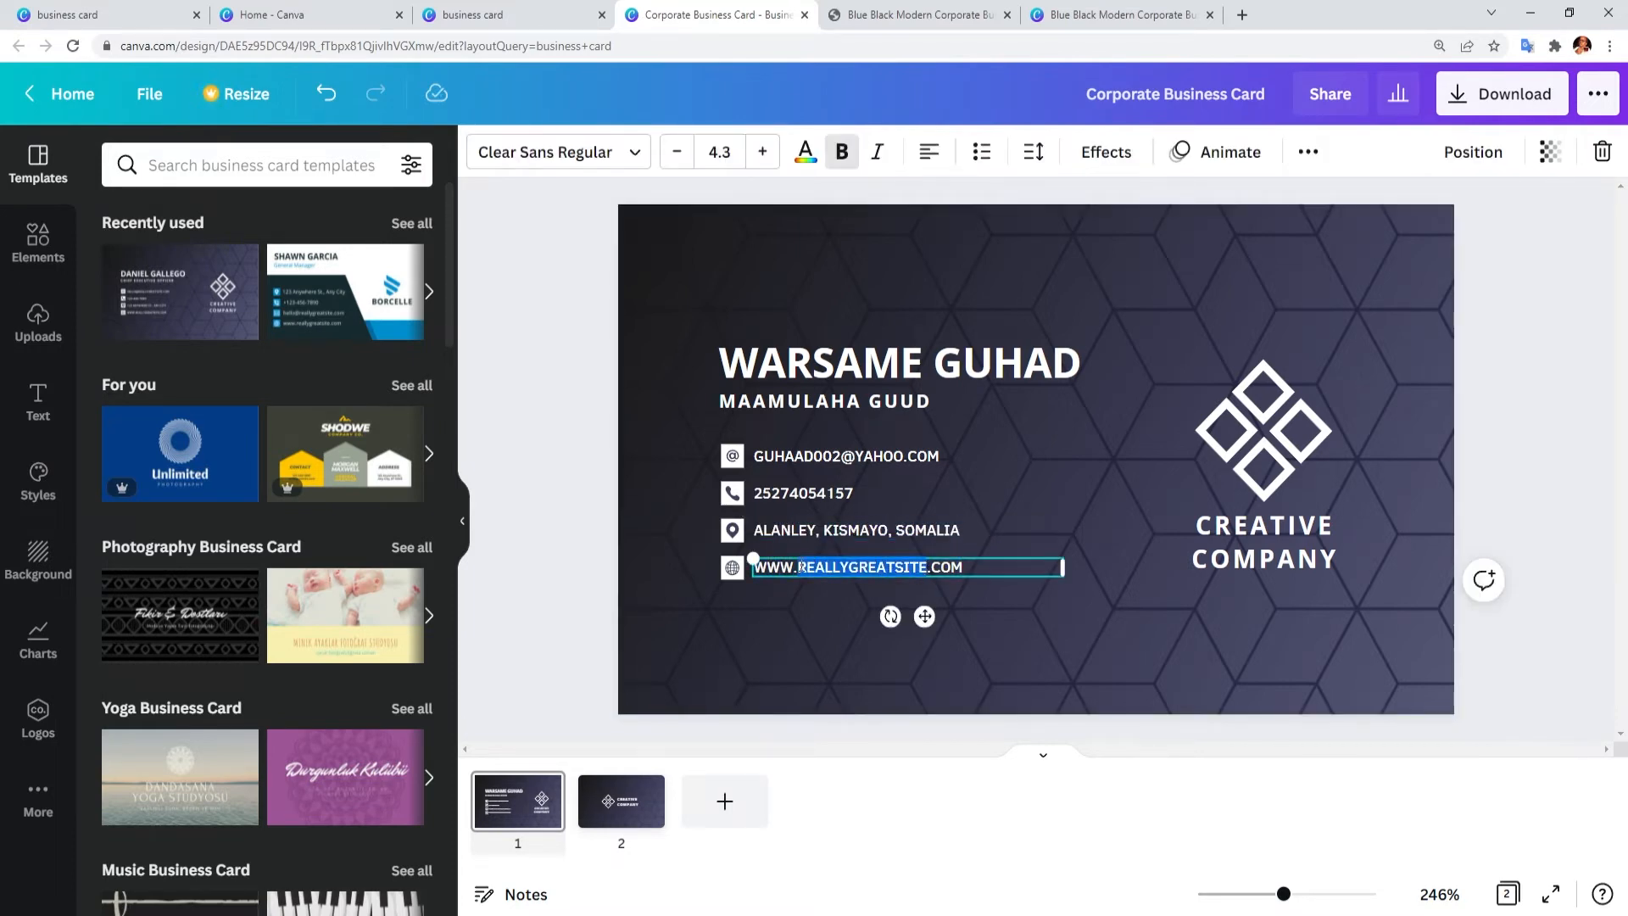
pyautogui.press('BackSpace')
pyautogui.press('BackSpace')
pyautogui.write('GUHAADREALSTATE')
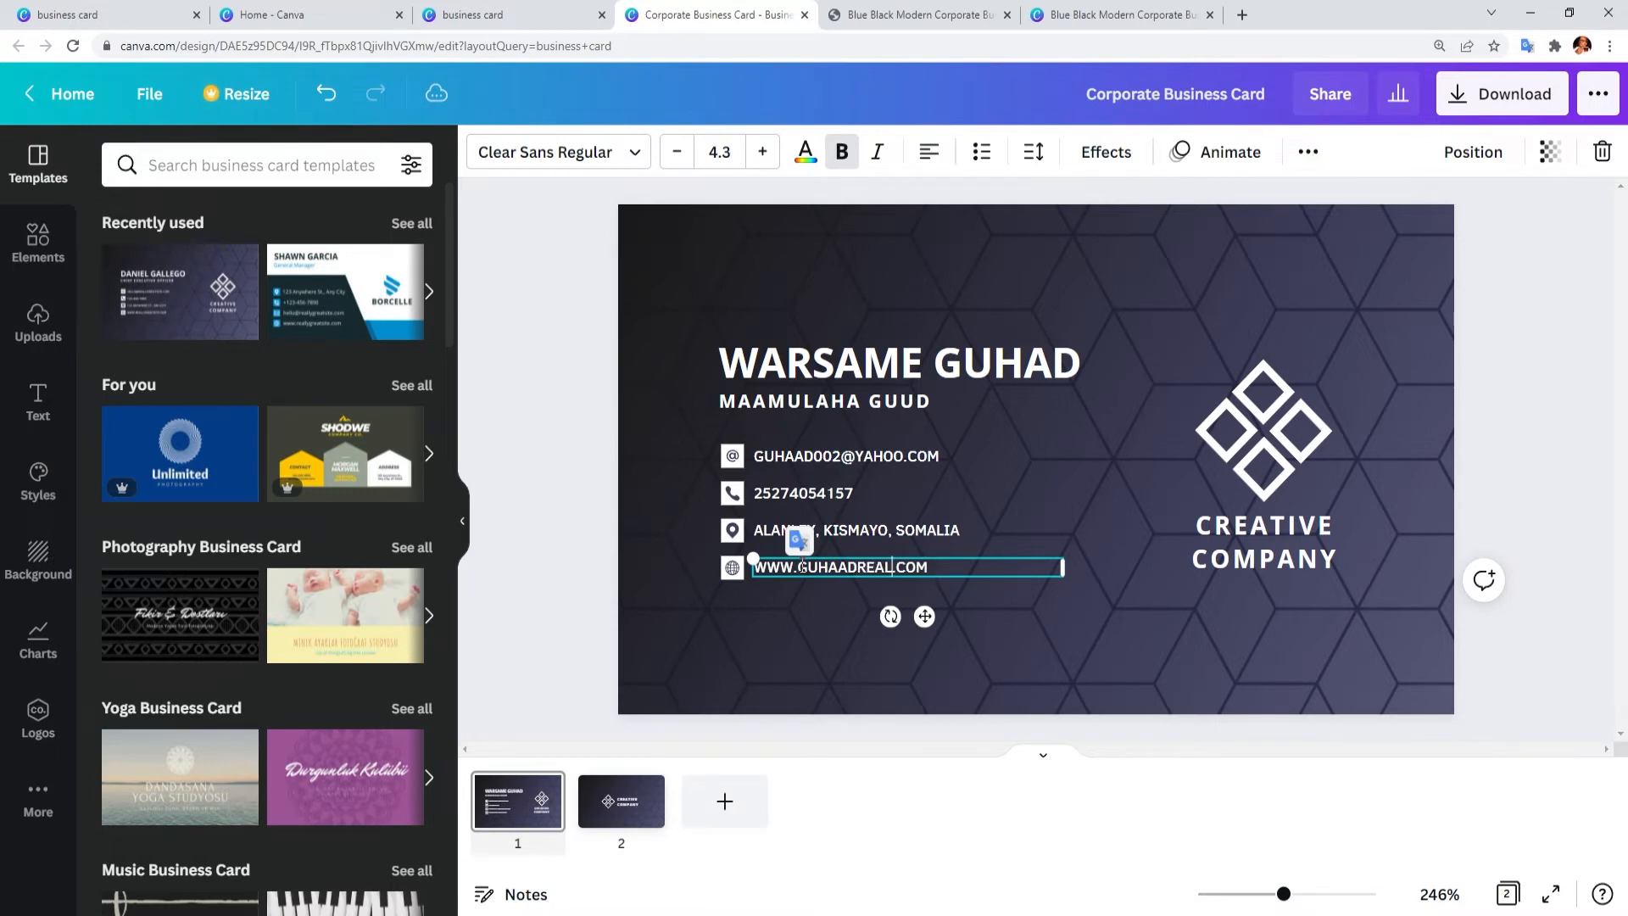
pyautogui.click(852, 636)
pyautogui.click(1249, 534)
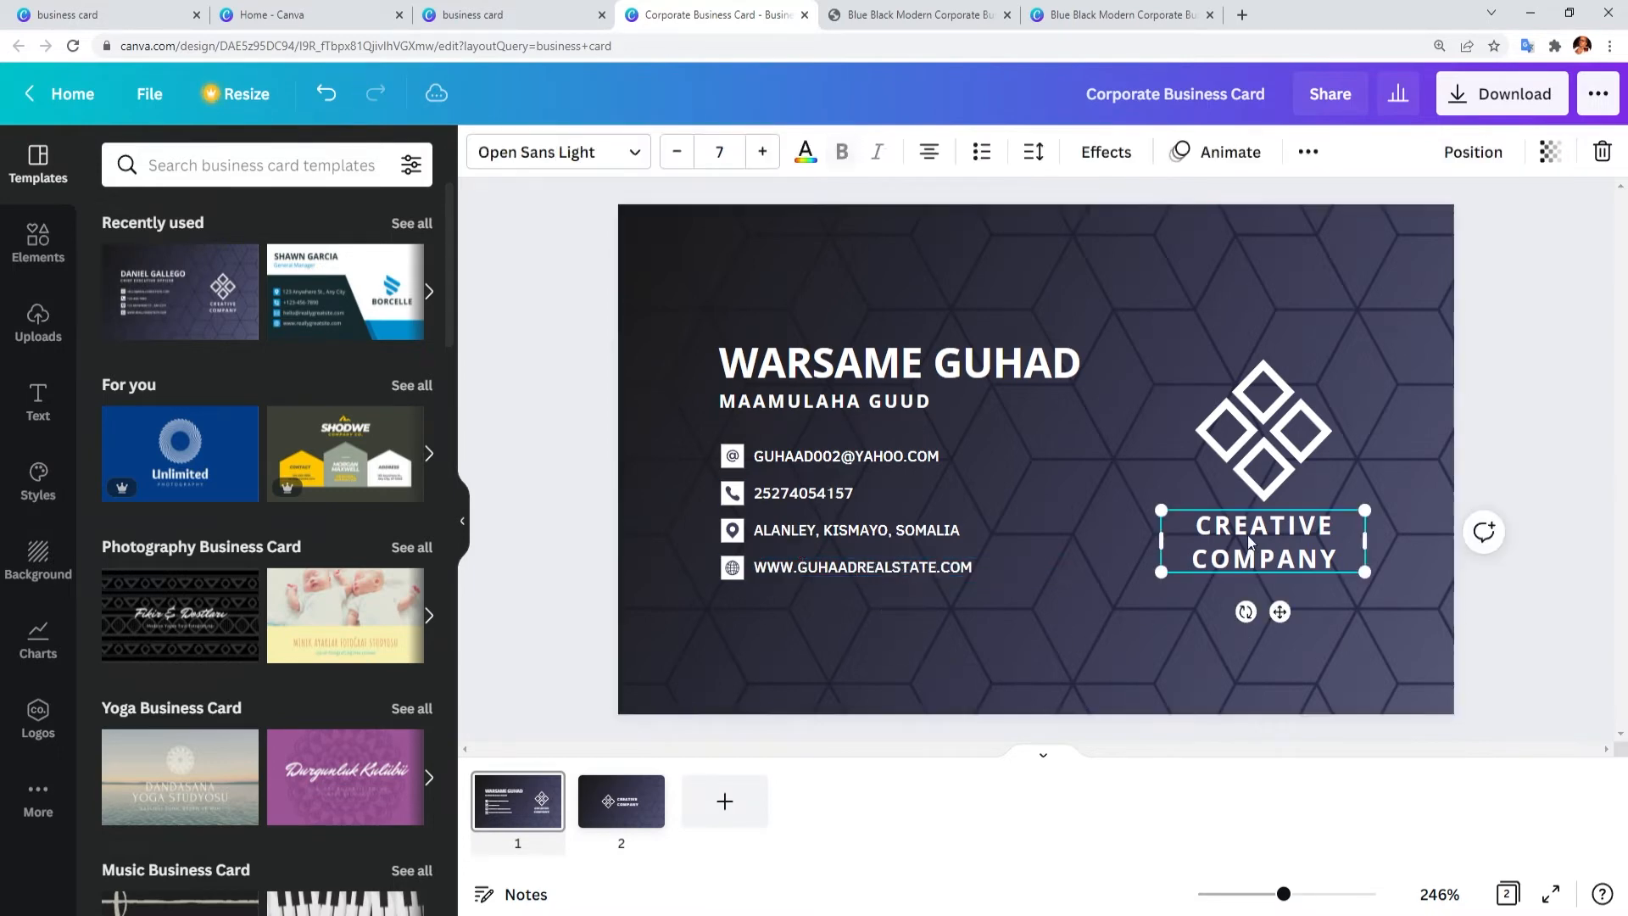
# Step: Replace the word CREATIVE with GUHAAD in the front's logo text
pyautogui.click(1250, 537)
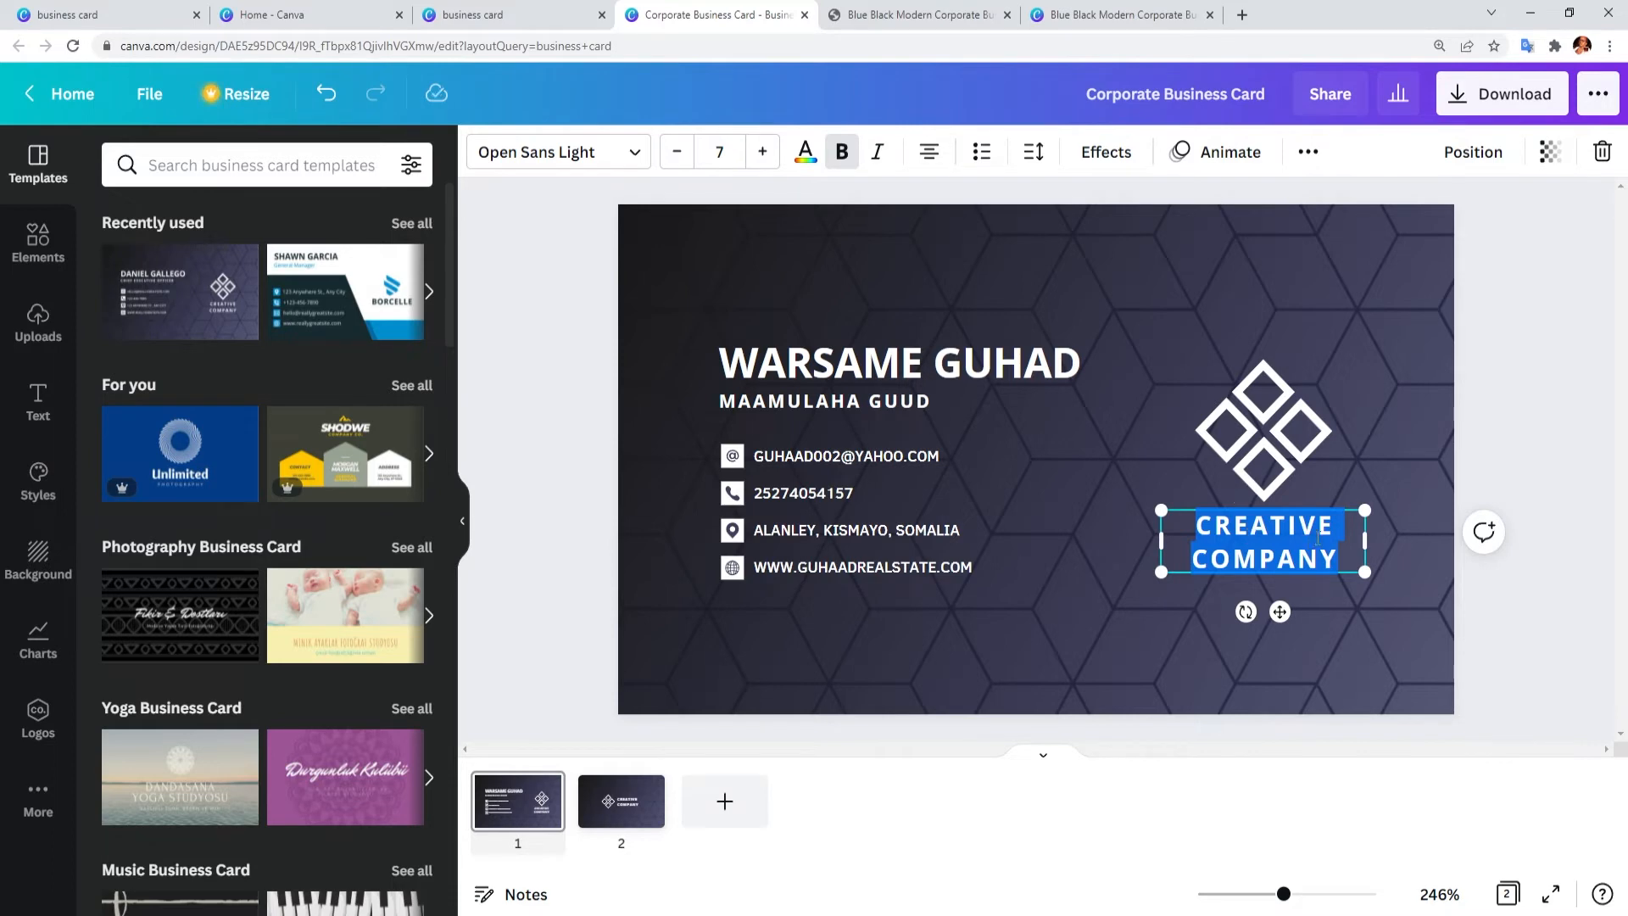
pyautogui.moveTo(1336, 526); pyautogui.dragTo(1207, 527)
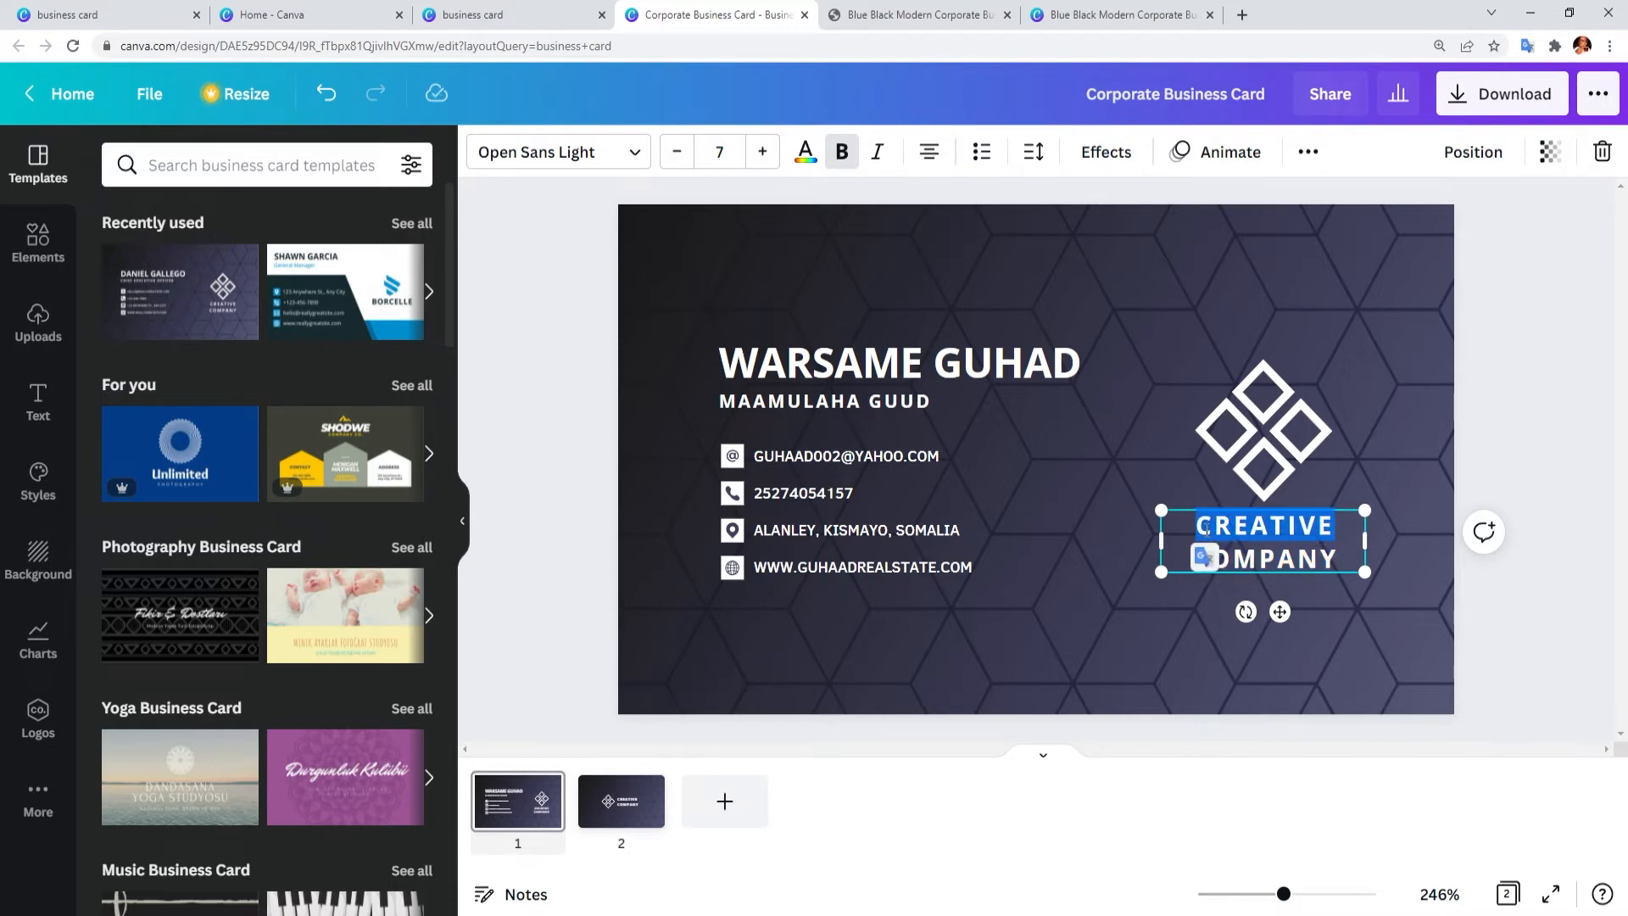
pyautogui.write('GUHAAD')
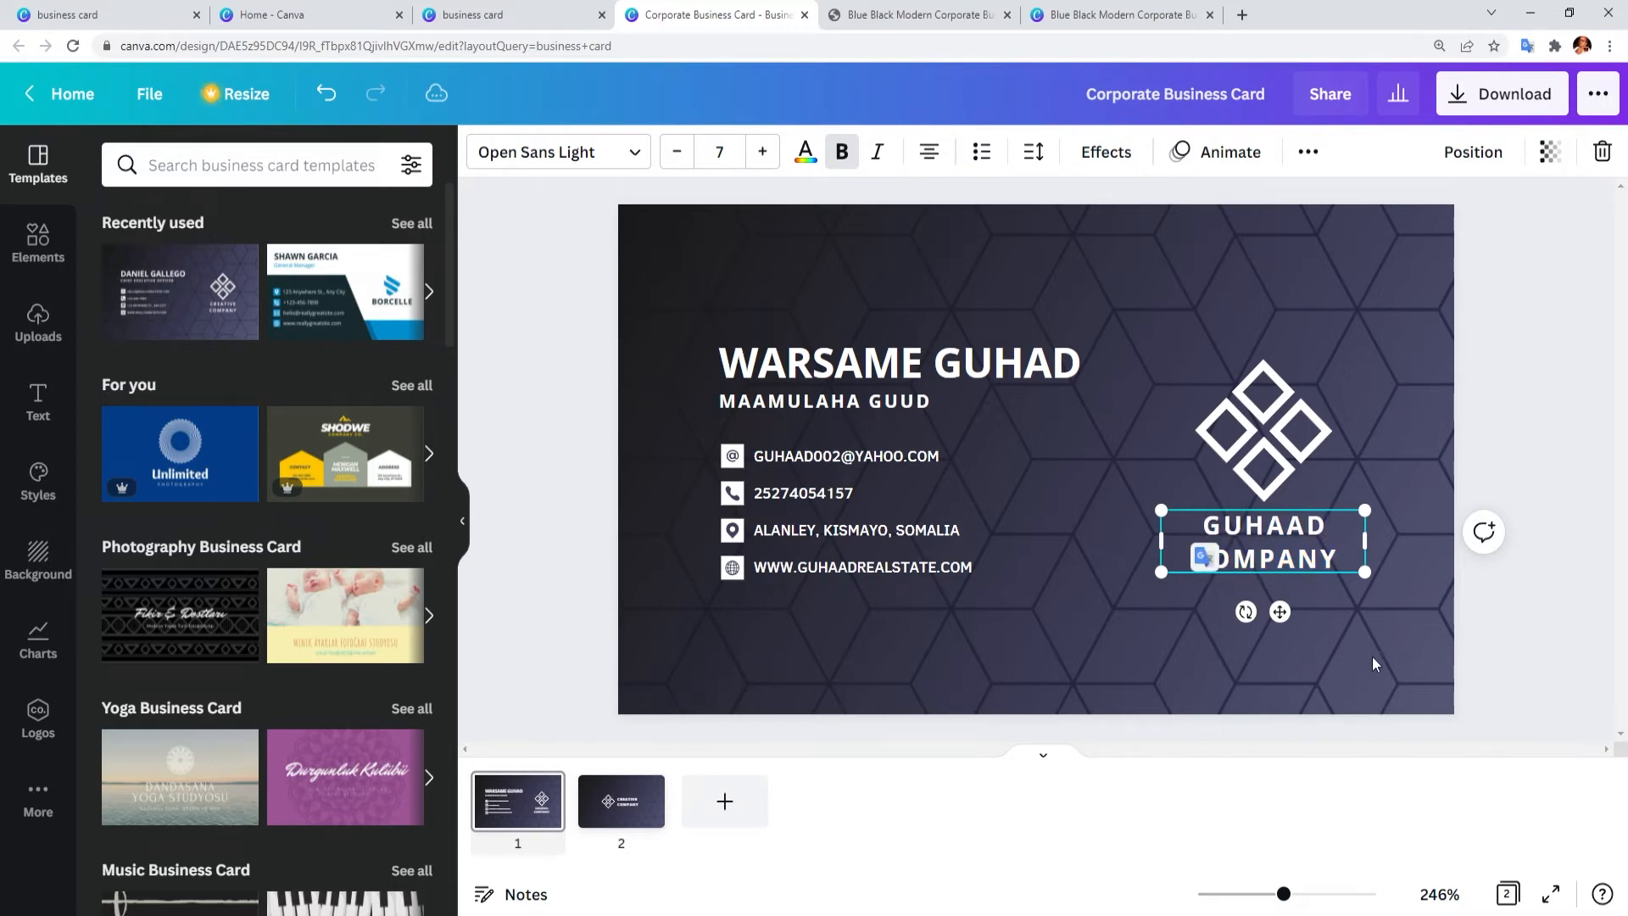
pyautogui.click(1375, 664)
pyautogui.click(1303, 566)
pyautogui.click(1344, 649)
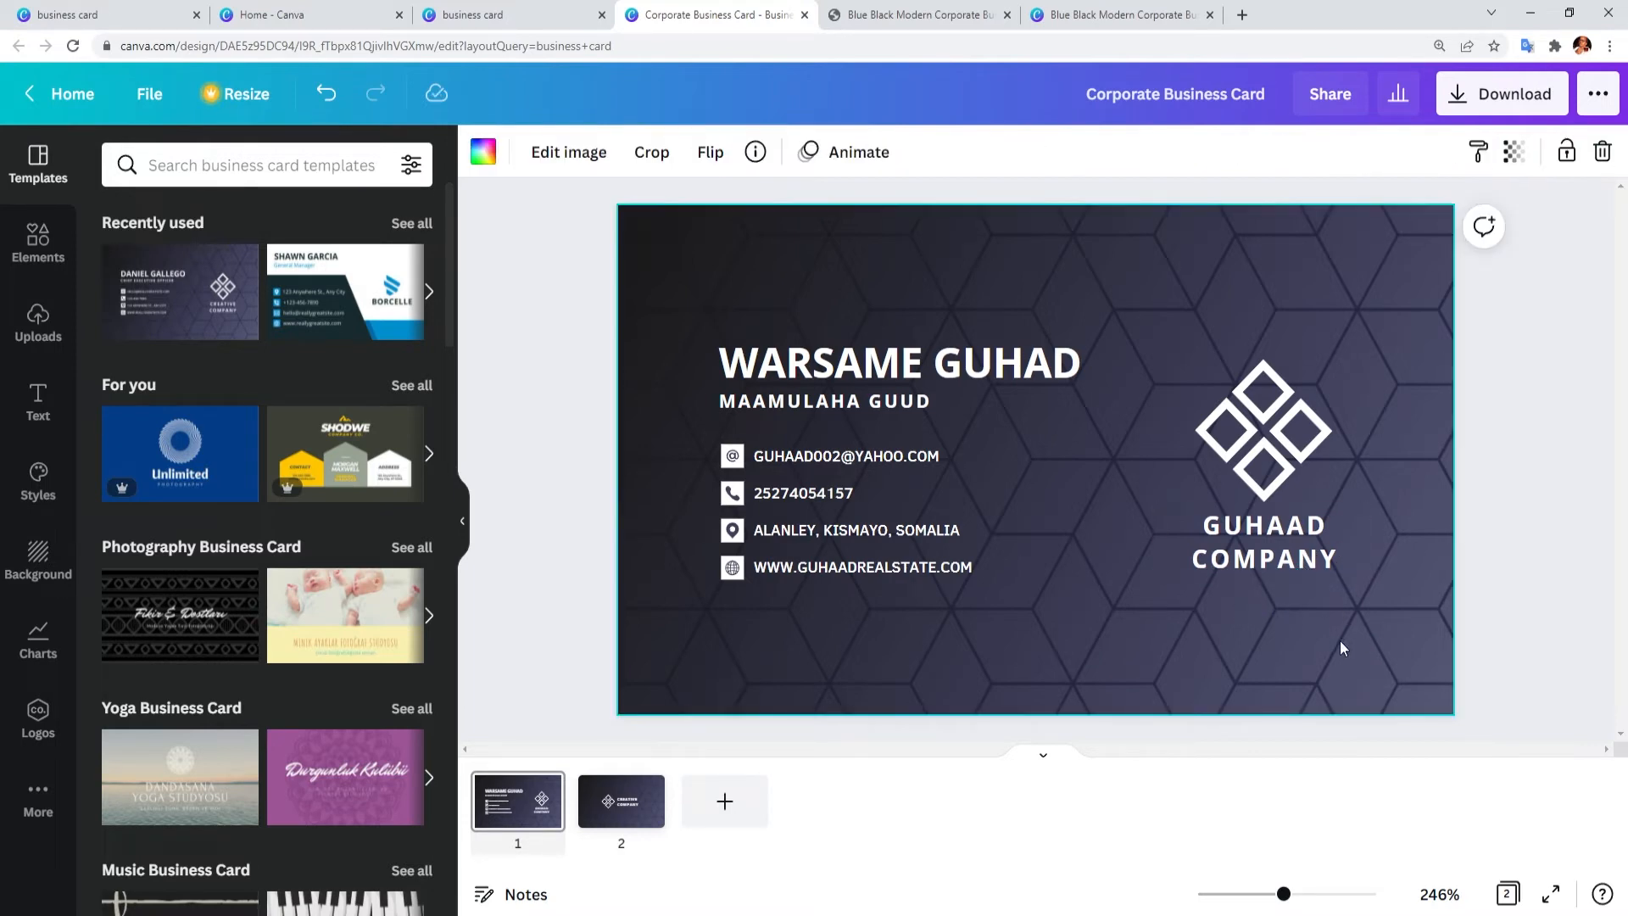
pyautogui.click(1261, 477)
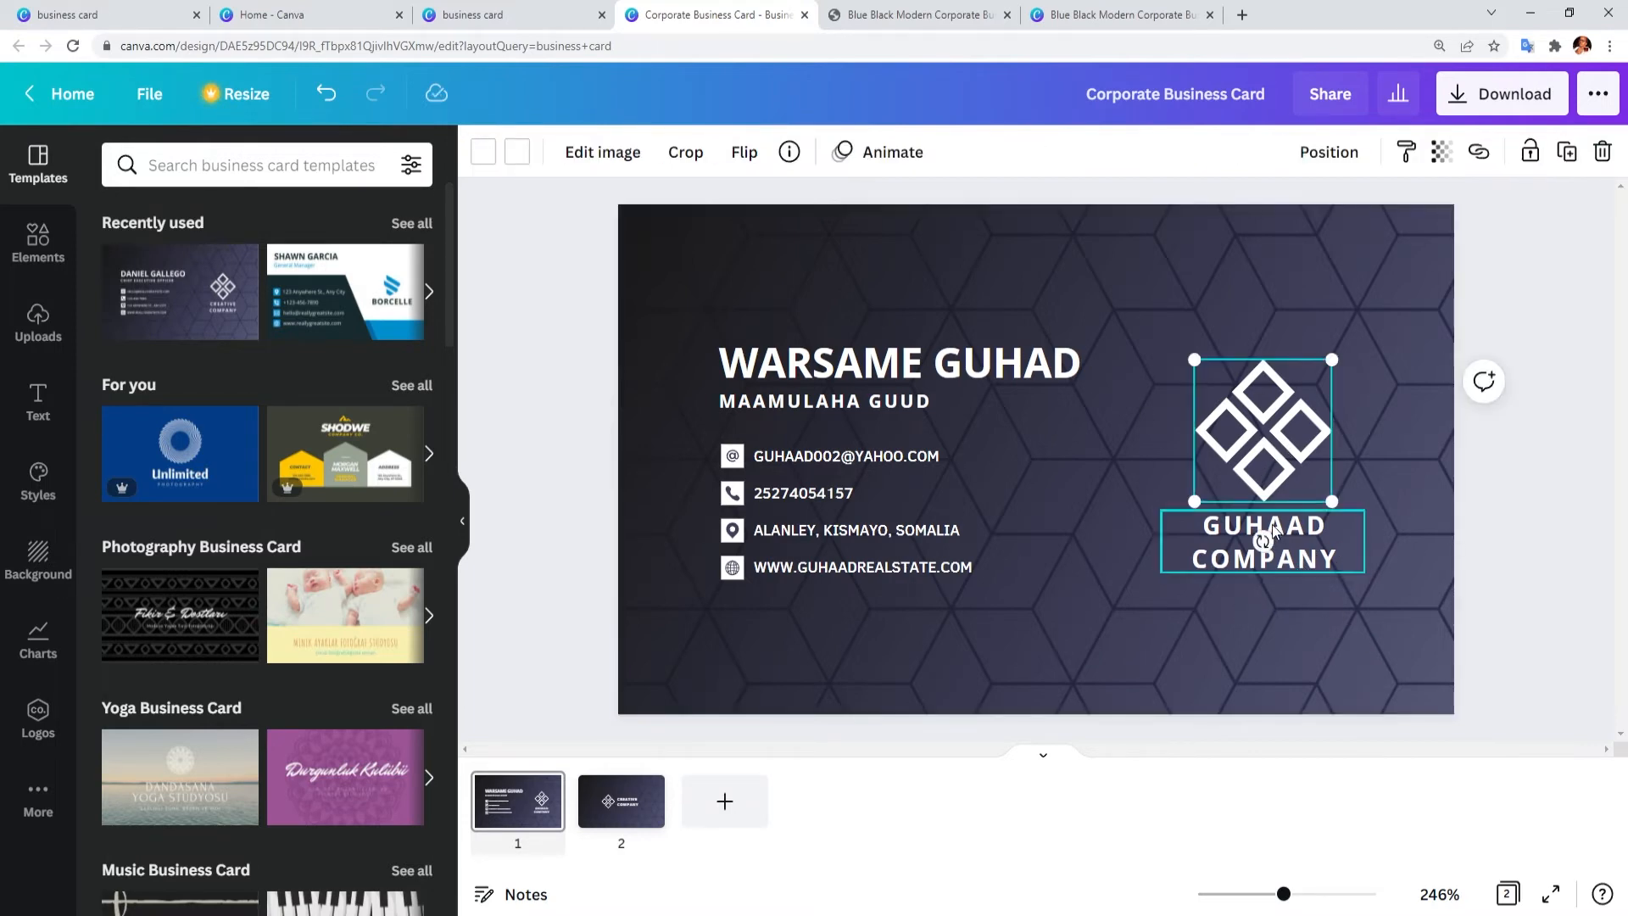
# Step: Put the recently used blue-green swirl graphic above GUHAAD COMPANY, enlarged and centred
pyautogui.moveTo(1265, 454)
pyautogui.mouseDown()
pyautogui.moveTo(1266, 413)
pyautogui.moveTo(1272, 457)
pyautogui.mouseUp()
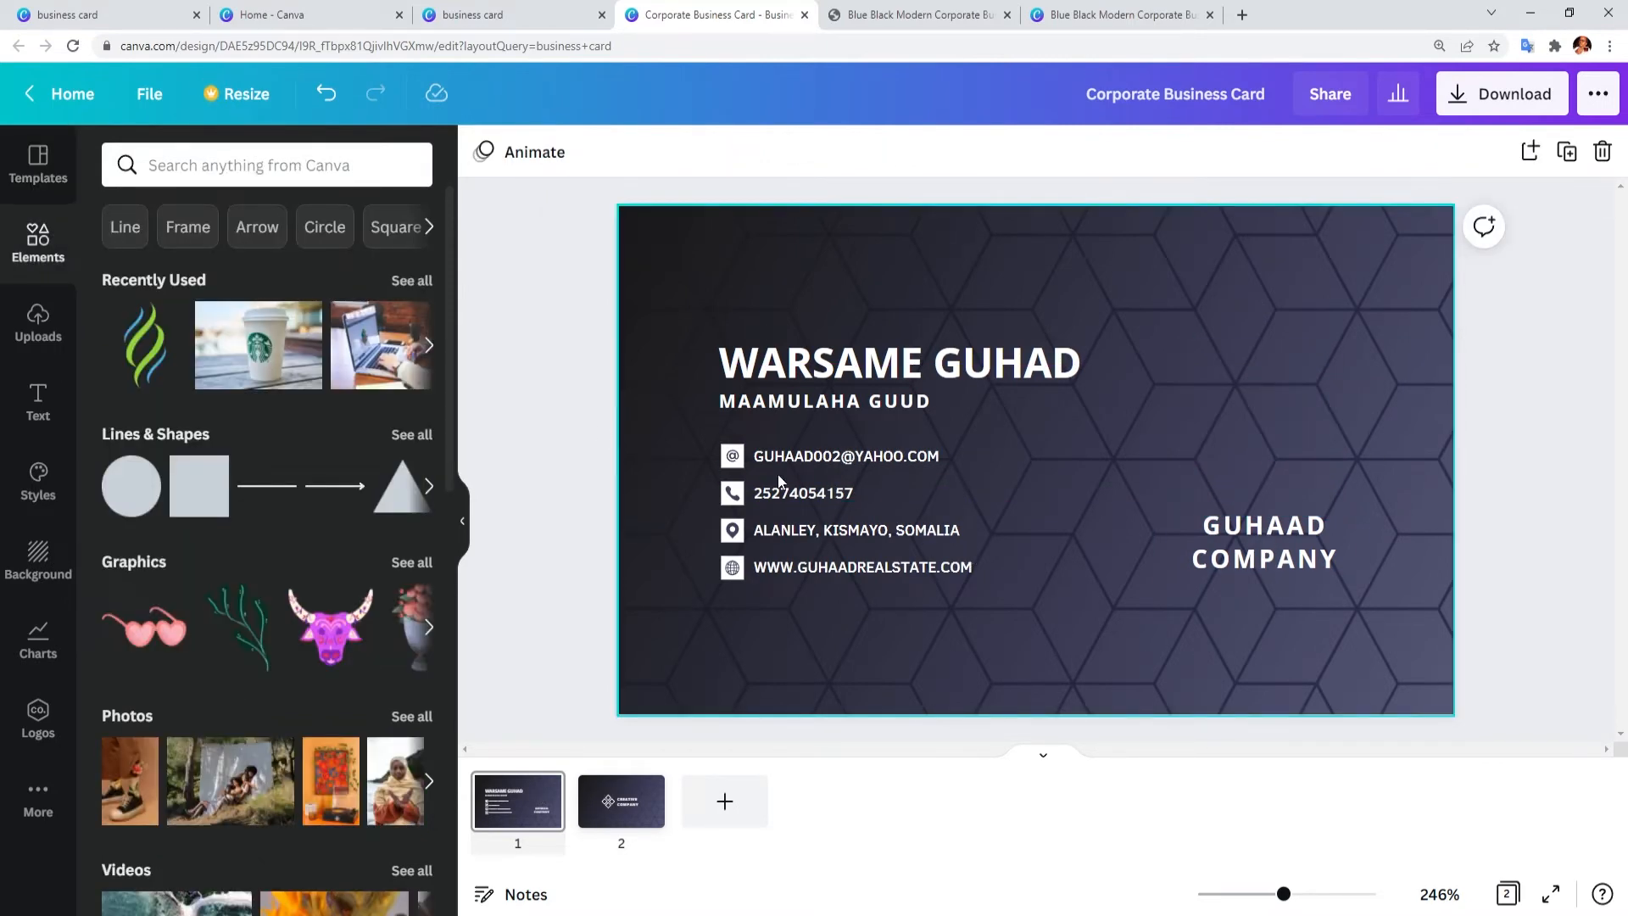
pyautogui.moveTo(133, 349); pyautogui.dragTo(1229, 354)
pyautogui.moveTo(1308, 314)
pyautogui.mouseDown()
pyautogui.moveTo(1319, 297)
pyautogui.moveTo(1297, 342)
pyautogui.mouseUp()
pyautogui.moveTo(1240, 447); pyautogui.dragTo(1254, 446)
pyautogui.click(1378, 562)
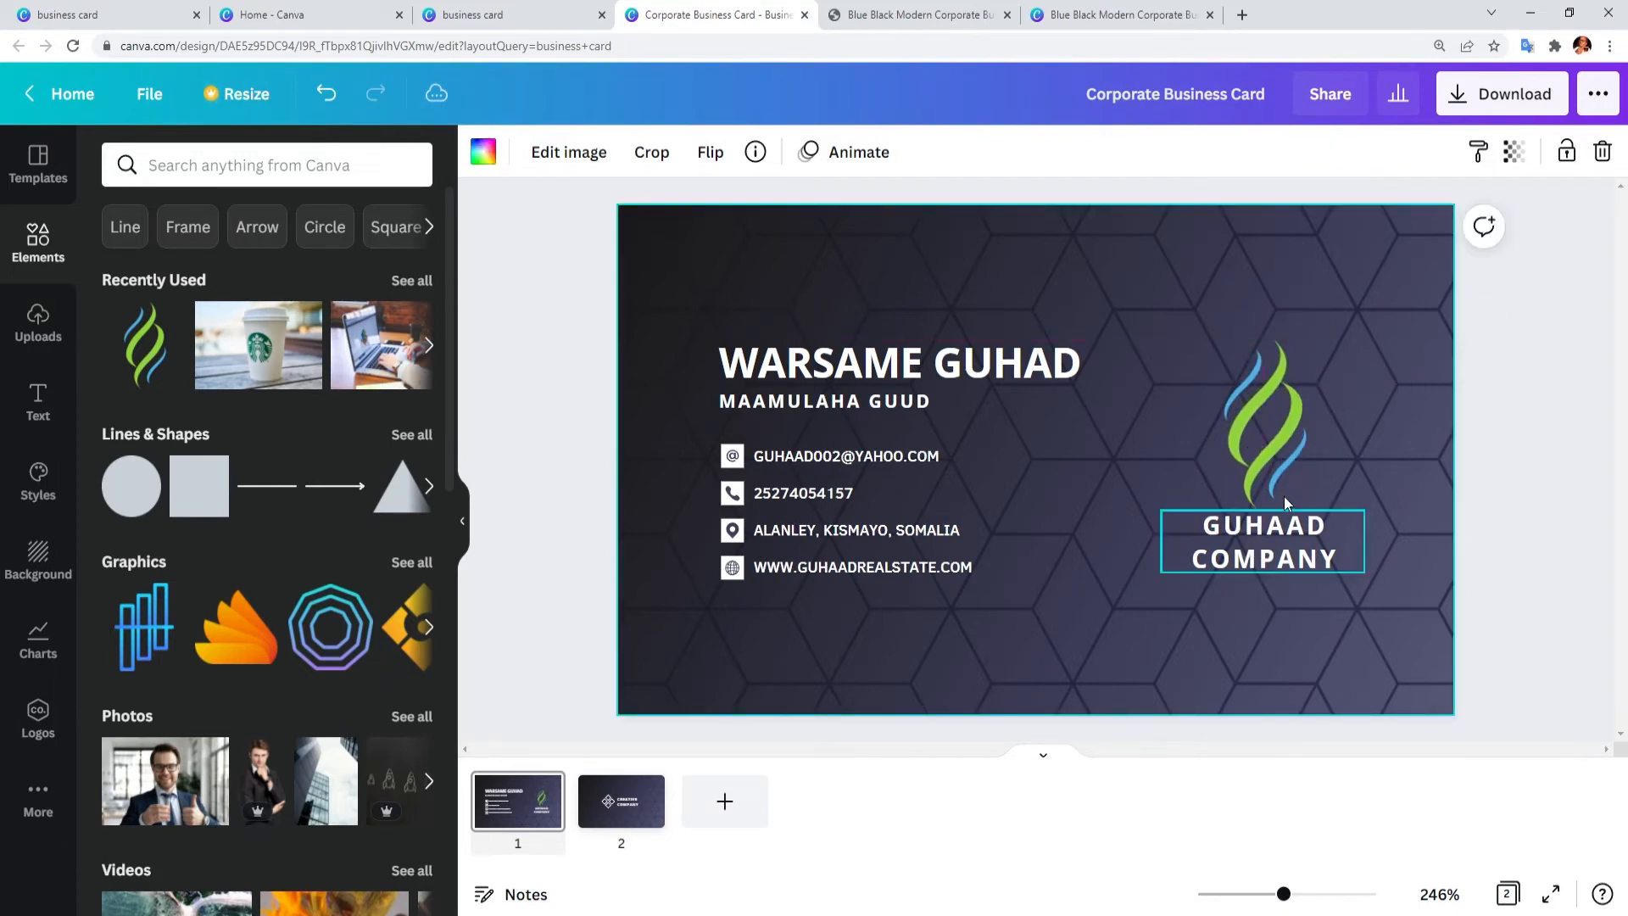
pyautogui.click(1284, 498)
pyautogui.moveTo(1216, 509); pyautogui.dragTo(1210, 521)
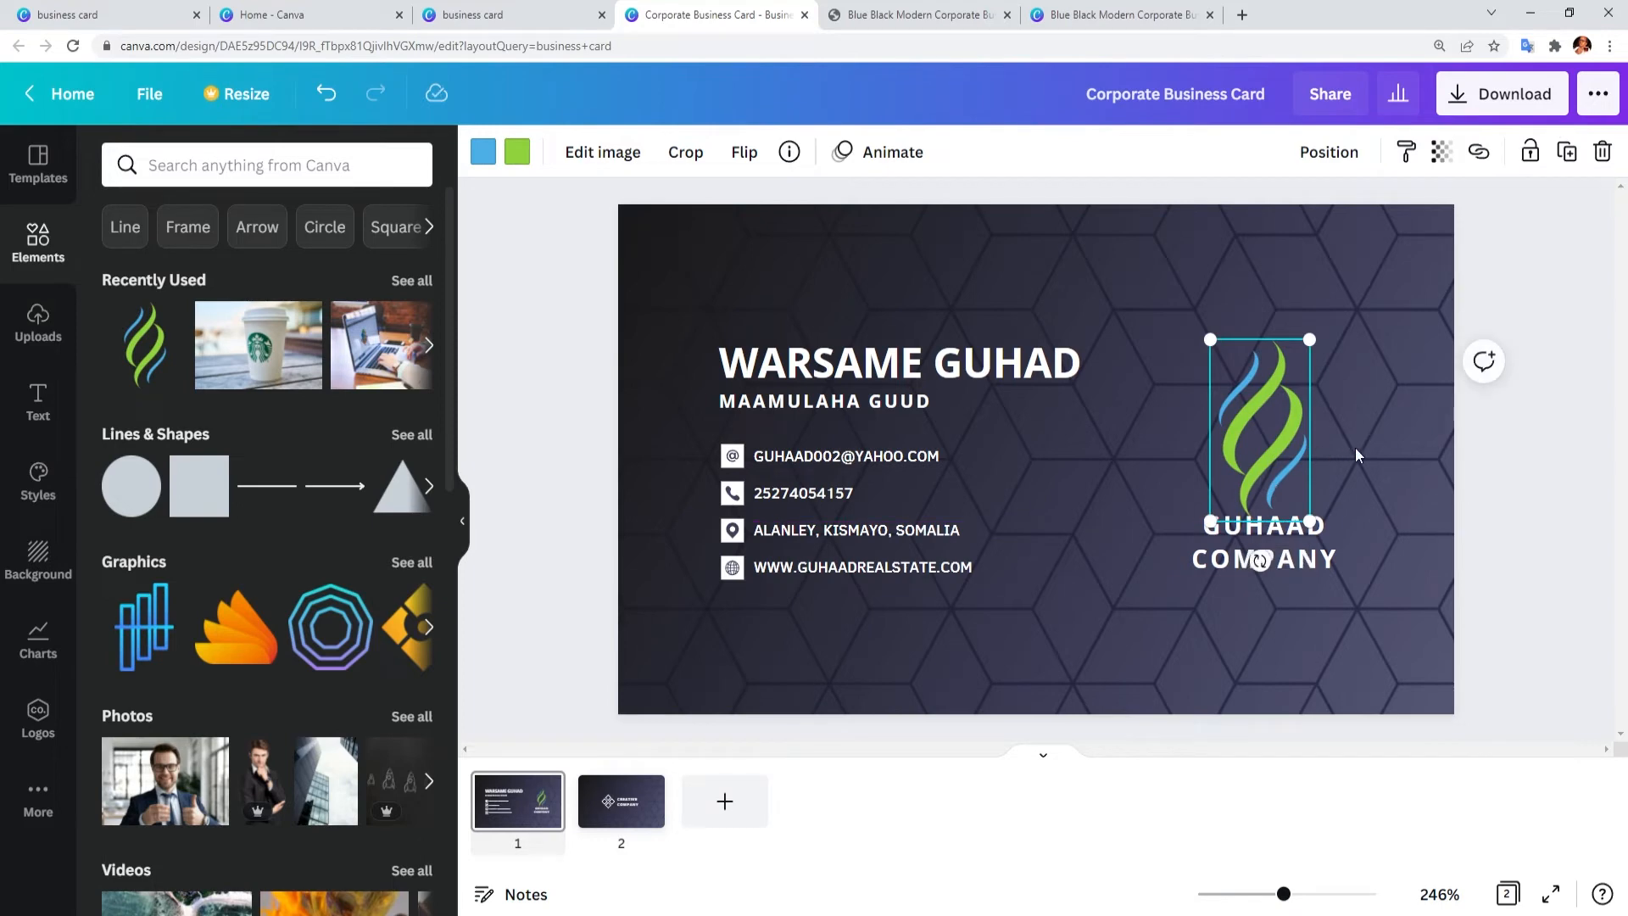
pyautogui.click(1355, 446)
pyautogui.moveTo(1260, 425); pyautogui.dragTo(1259, 439)
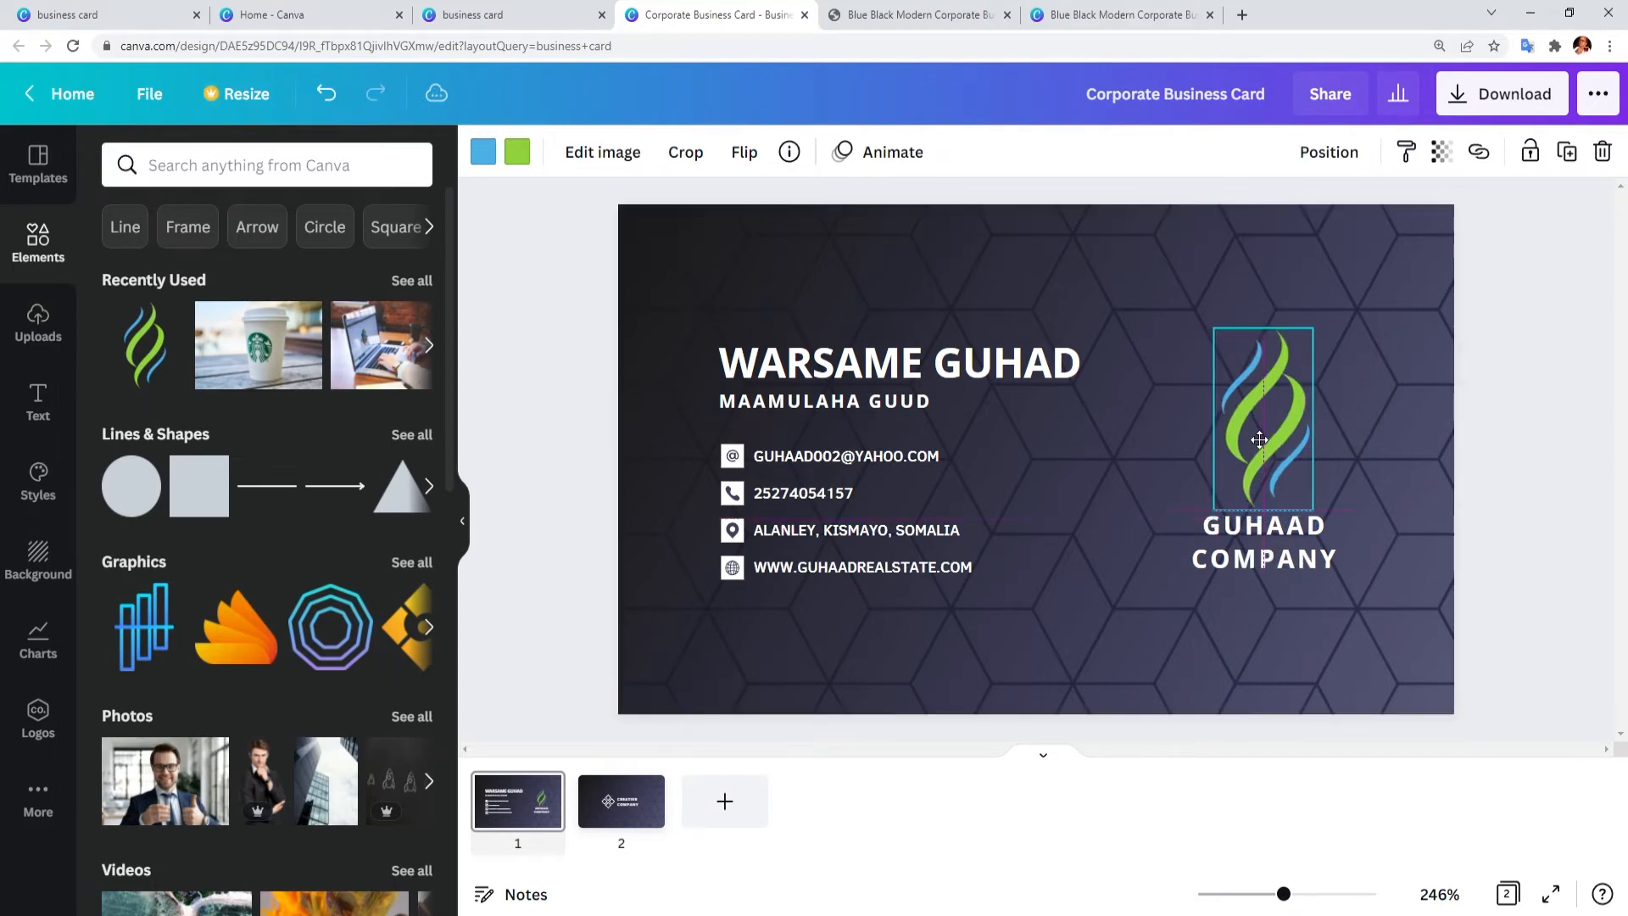
pyautogui.click(1360, 528)
pyautogui.click(1408, 508)
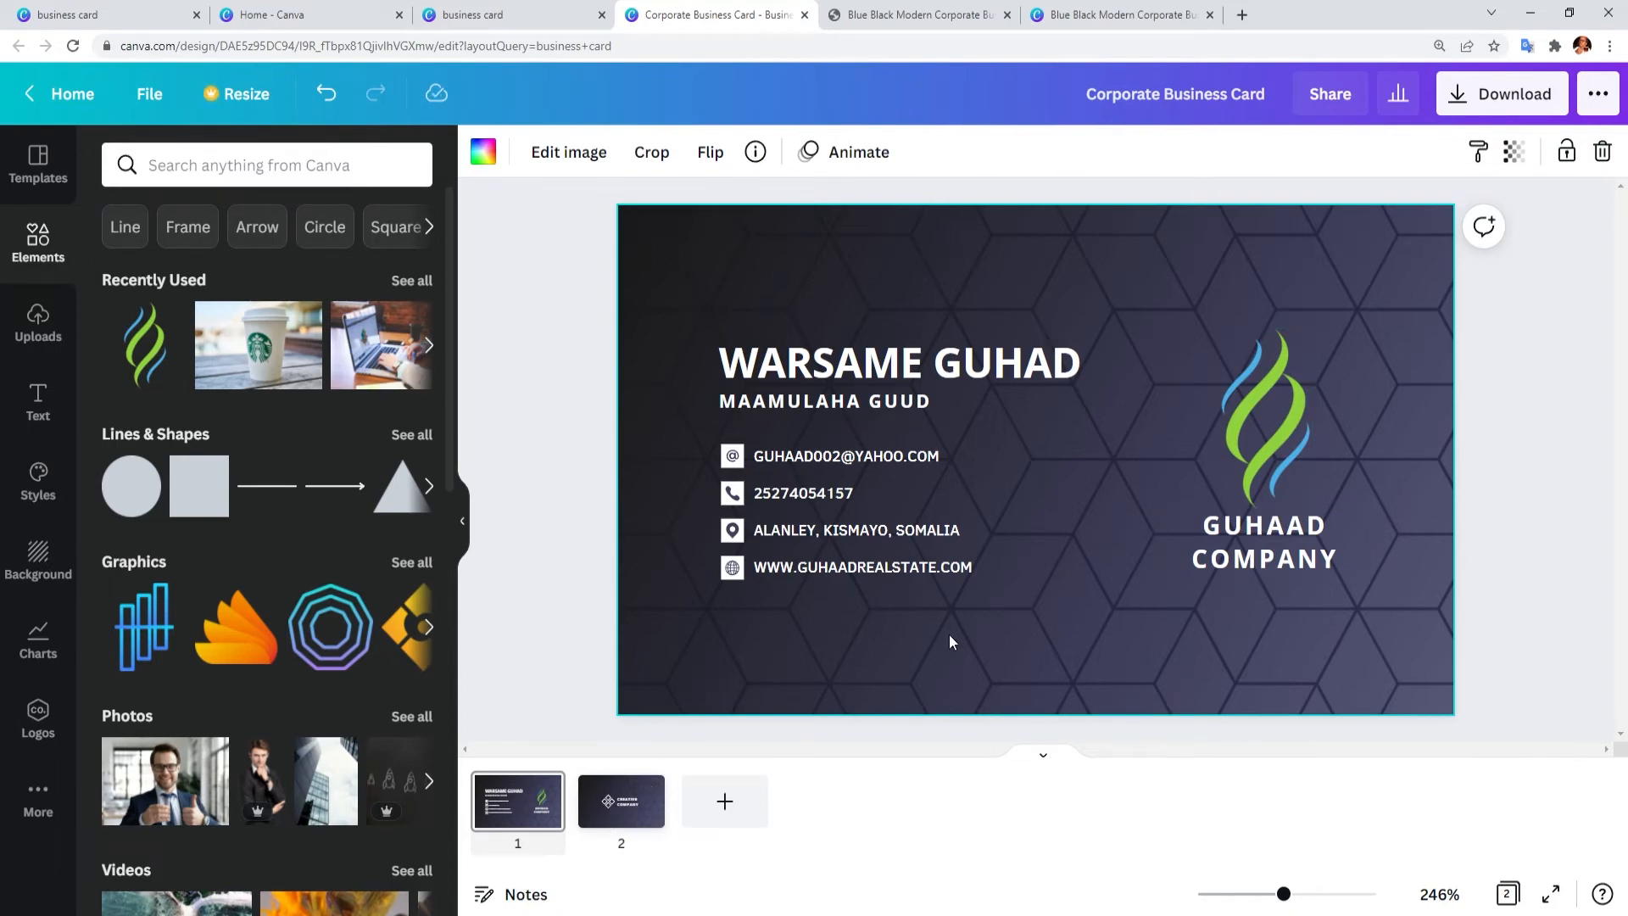
# Step: On the card back, change CREATIVE COMPANY to GUHAAD COMPANY
pyautogui.click(611, 817)
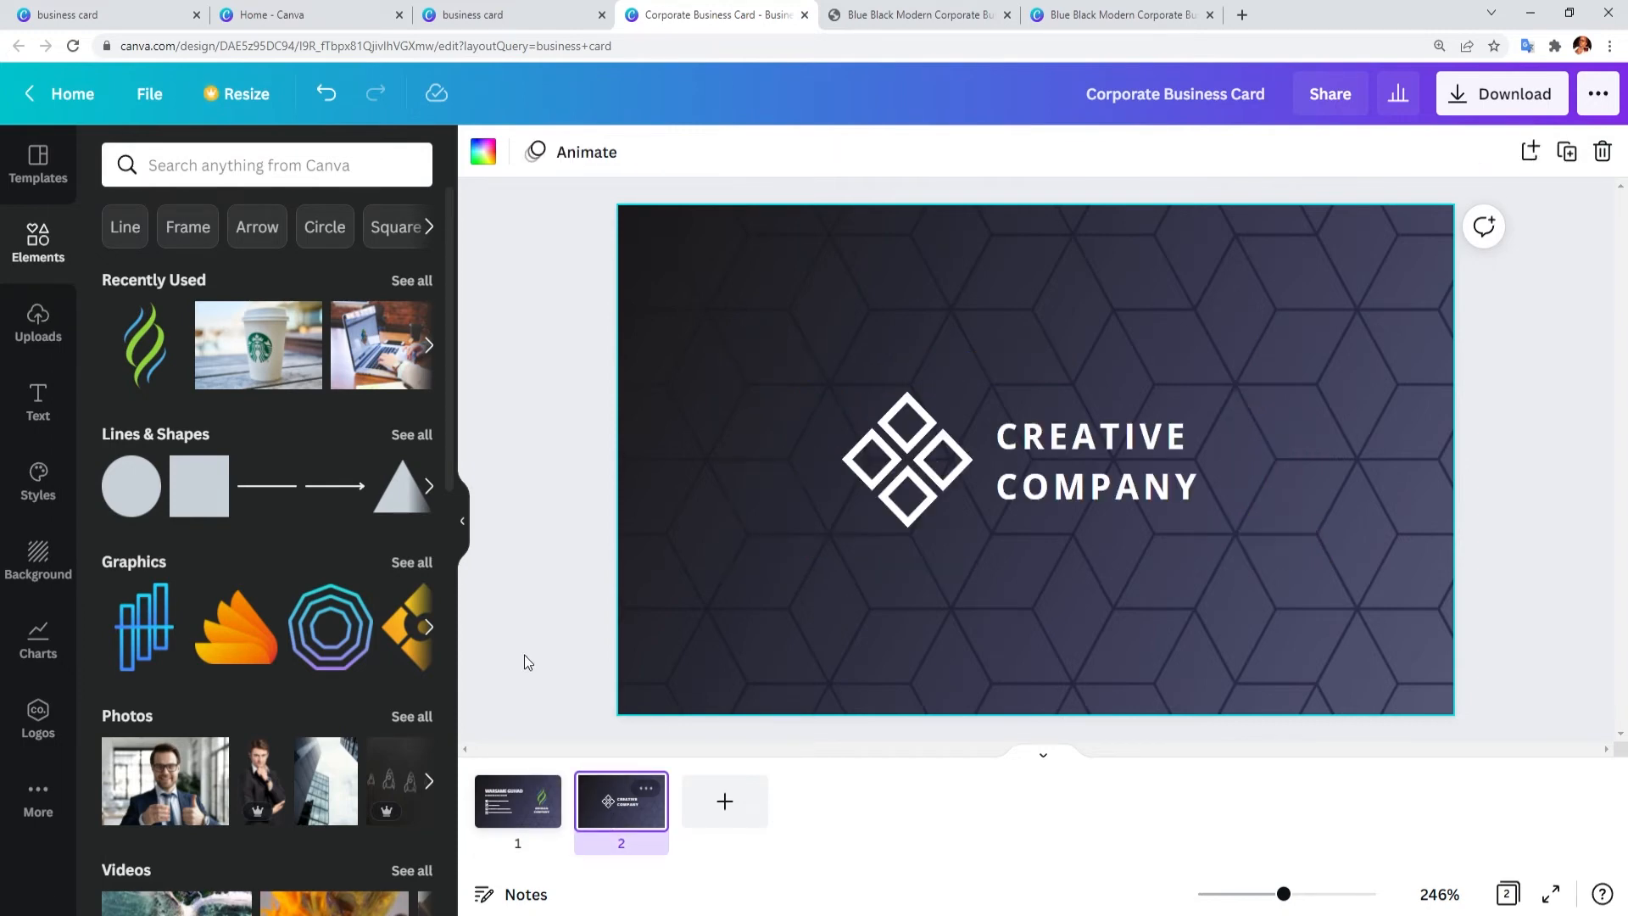
pyautogui.click(1084, 458)
pyautogui.click(1178, 441)
pyautogui.moveTo(1178, 440); pyautogui.dragTo(1005, 438)
pyautogui.write('GUHAAD')
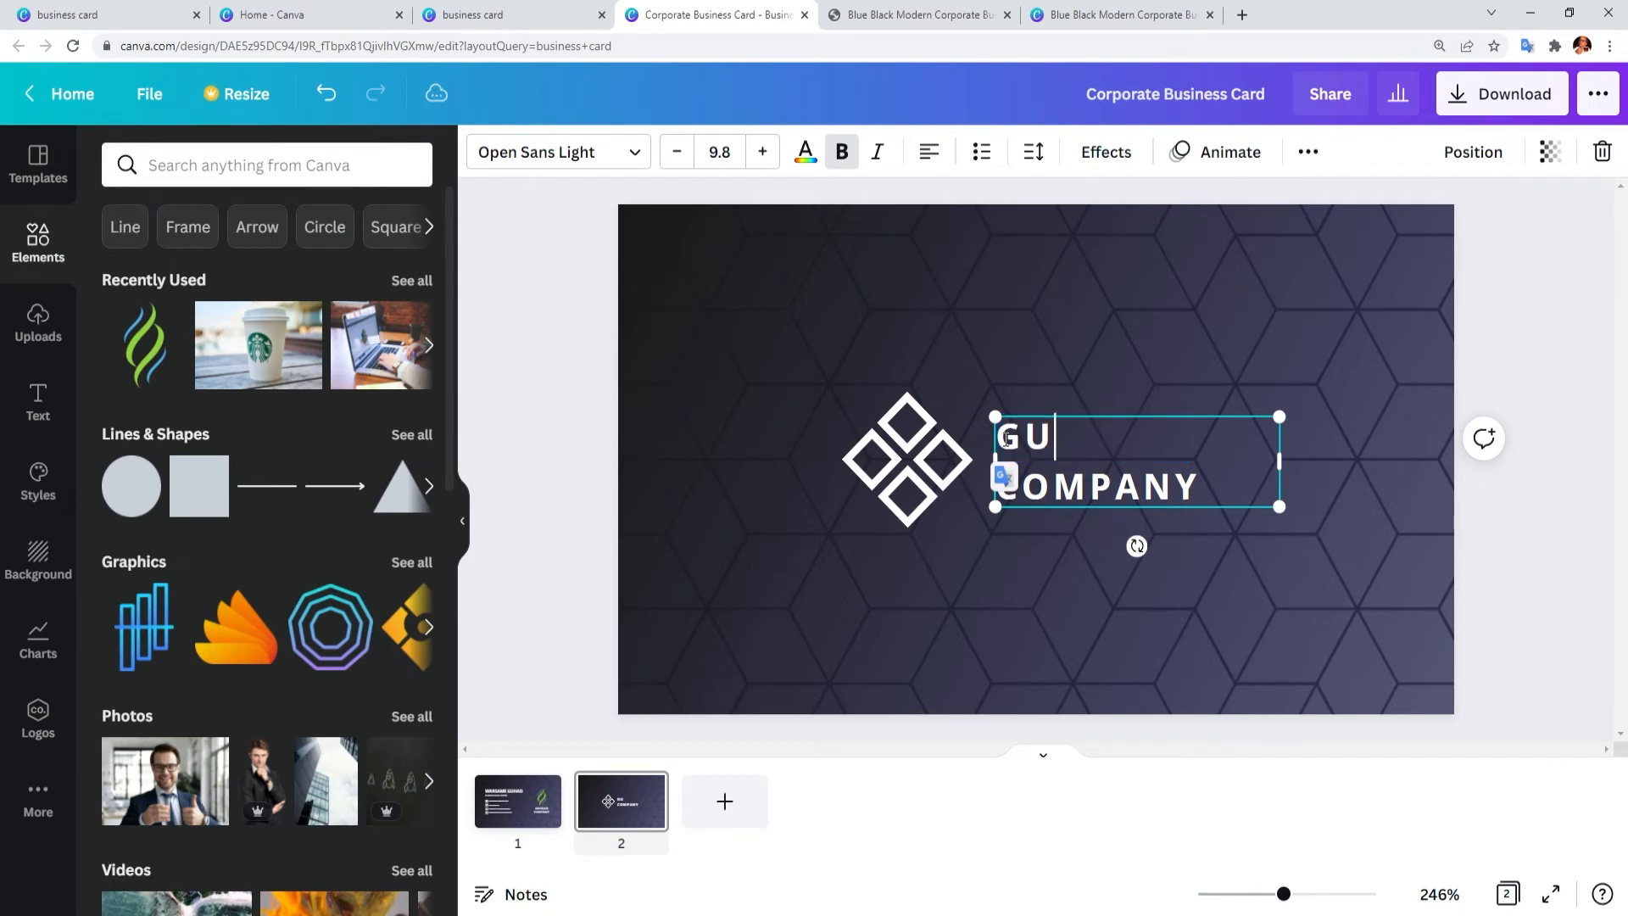
pyautogui.click(1070, 568)
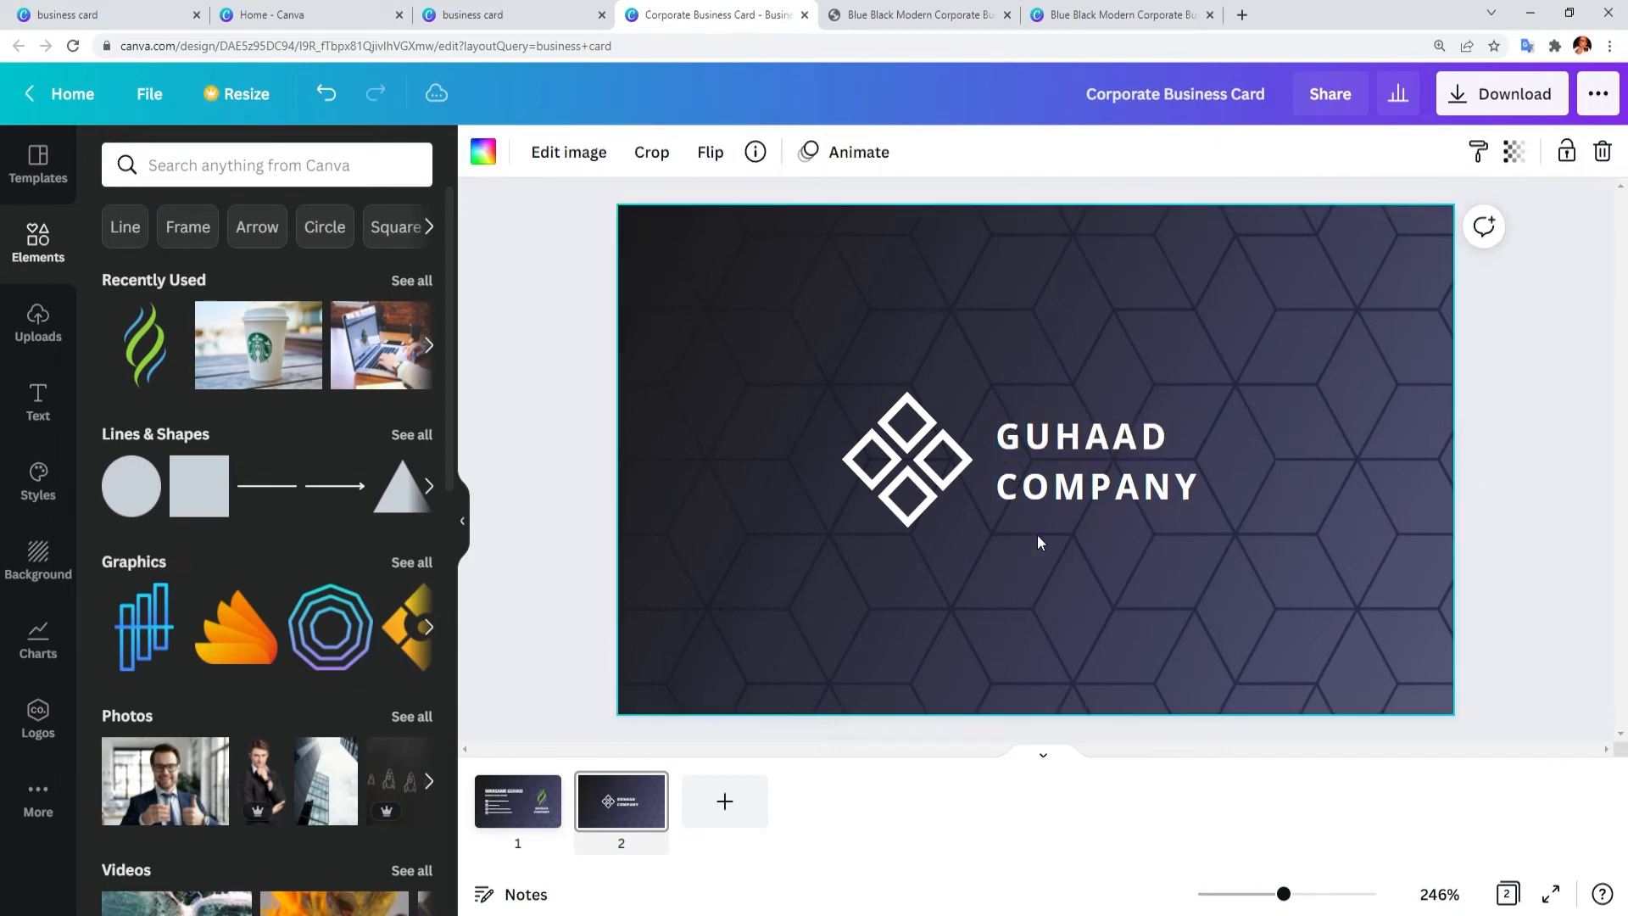
# Step: Swap the back's diamond logo for the swirl graphic, slightly shrunk, then return to the front
pyautogui.click(920, 462)
pyautogui.press('Delete')
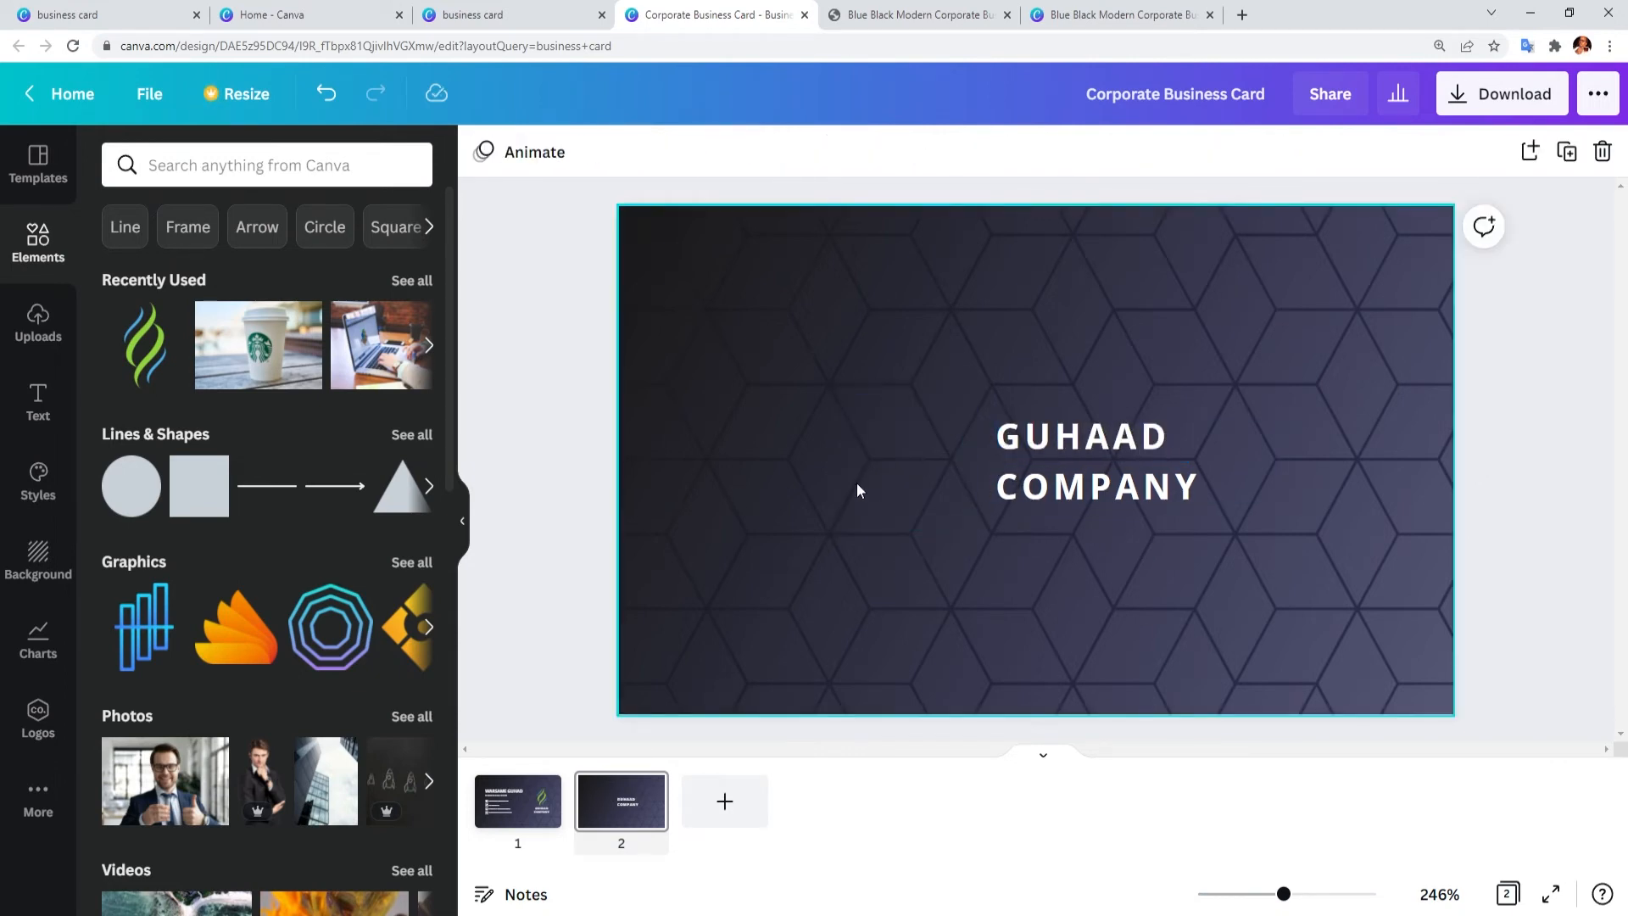
pyautogui.moveTo(144, 344); pyautogui.dragTo(937, 407)
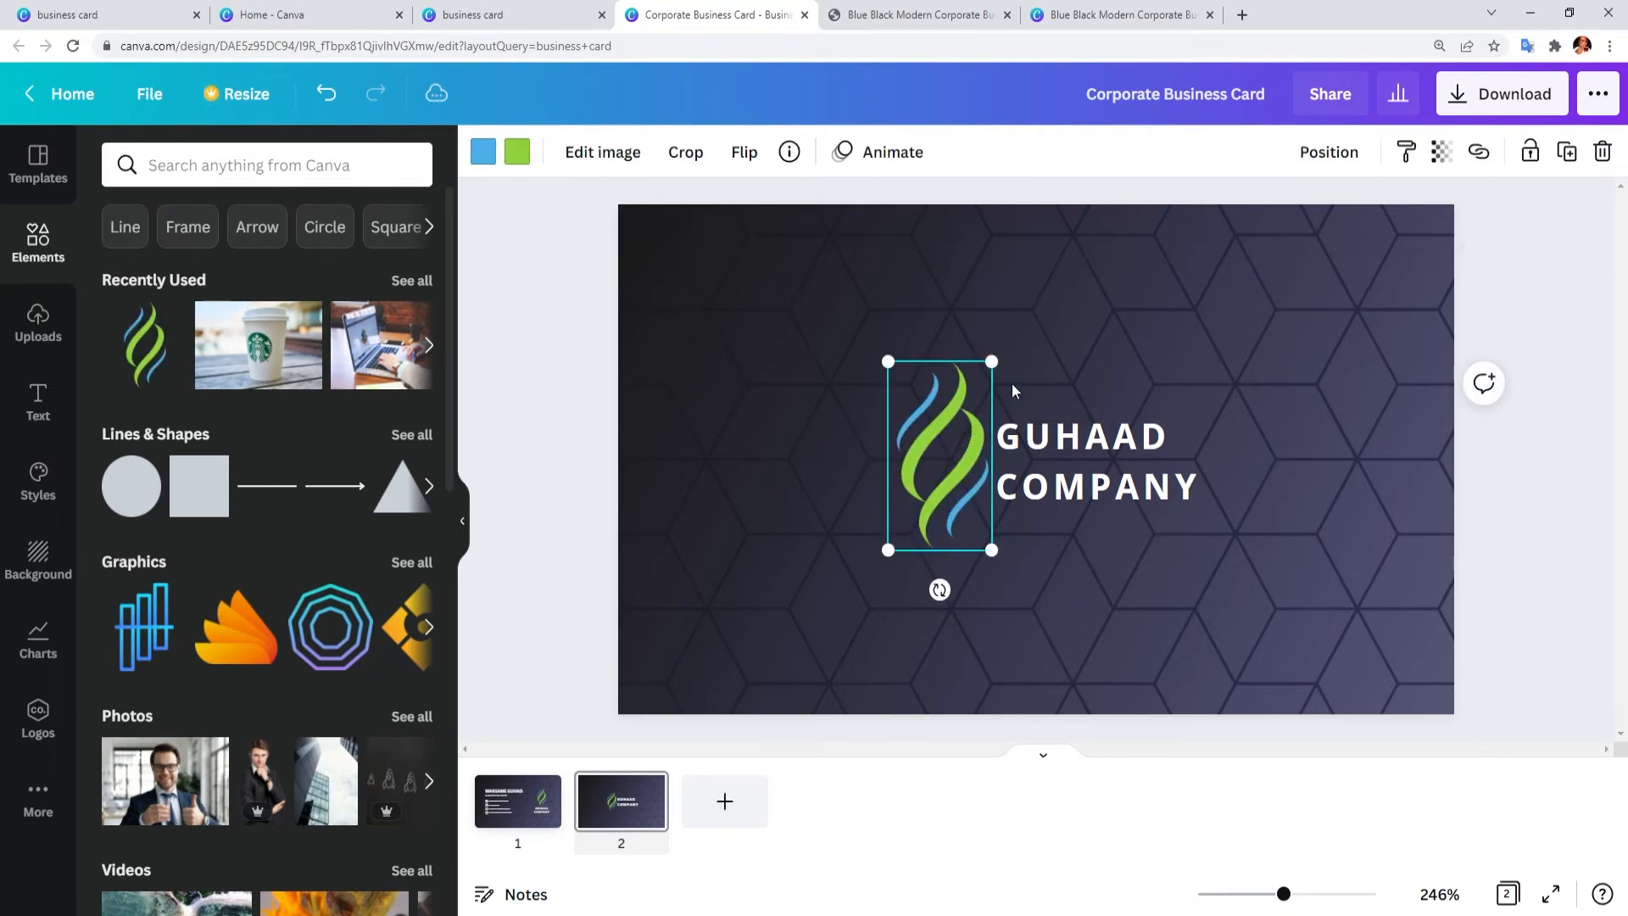
pyautogui.moveTo(991, 362); pyautogui.dragTo(984, 374)
pyautogui.click(1144, 599)
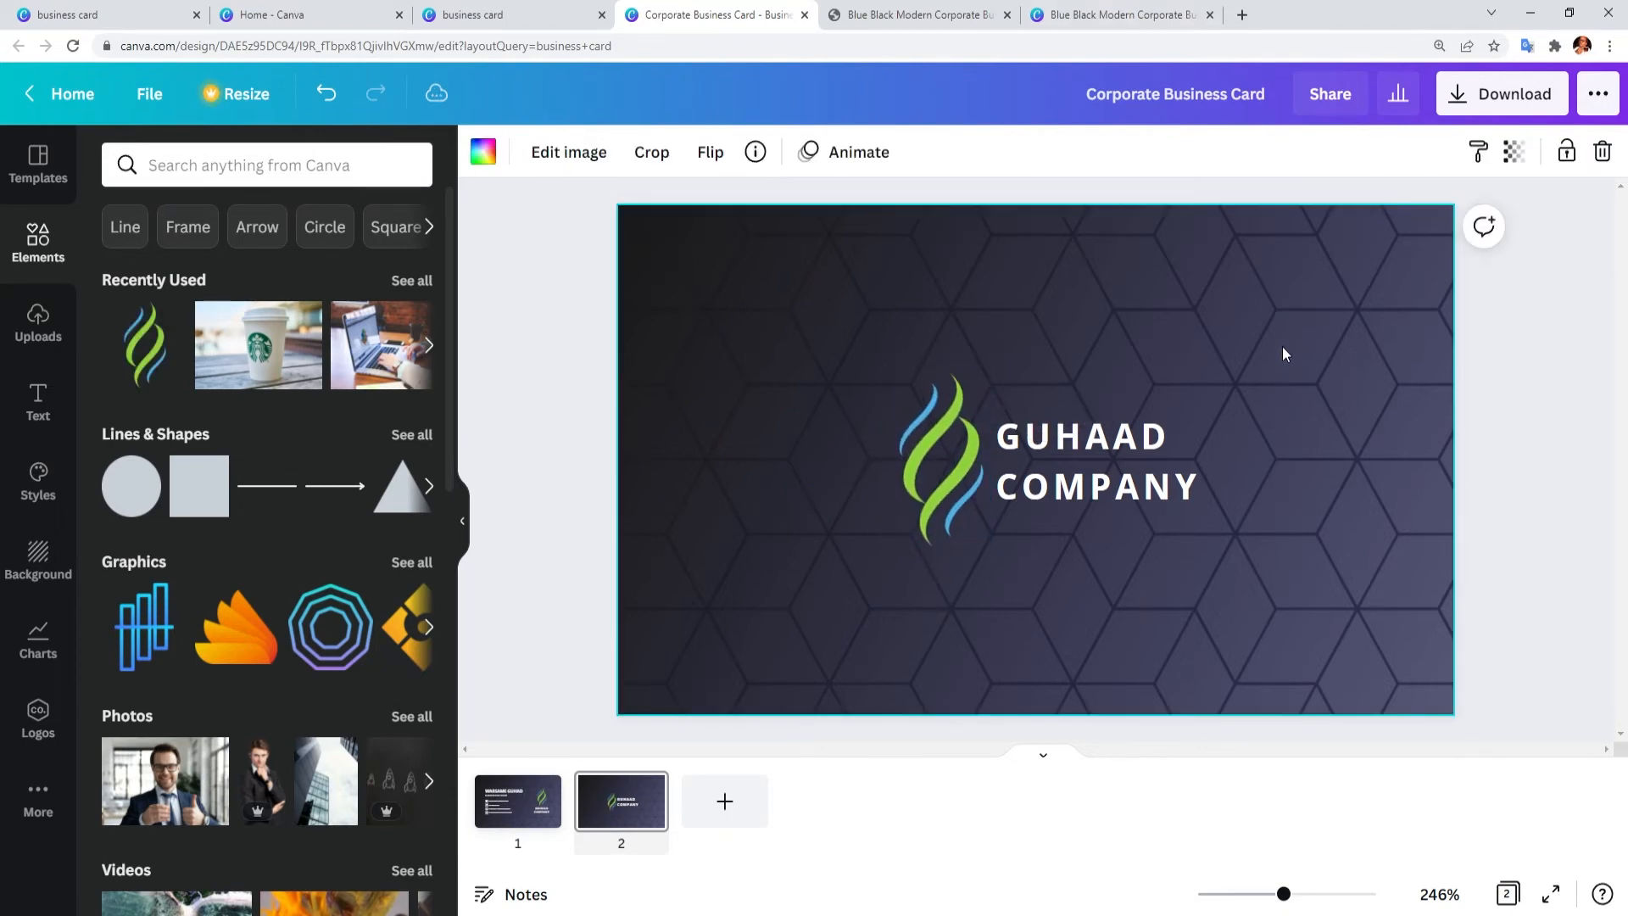
pyautogui.click(614, 814)
pyautogui.click(539, 788)
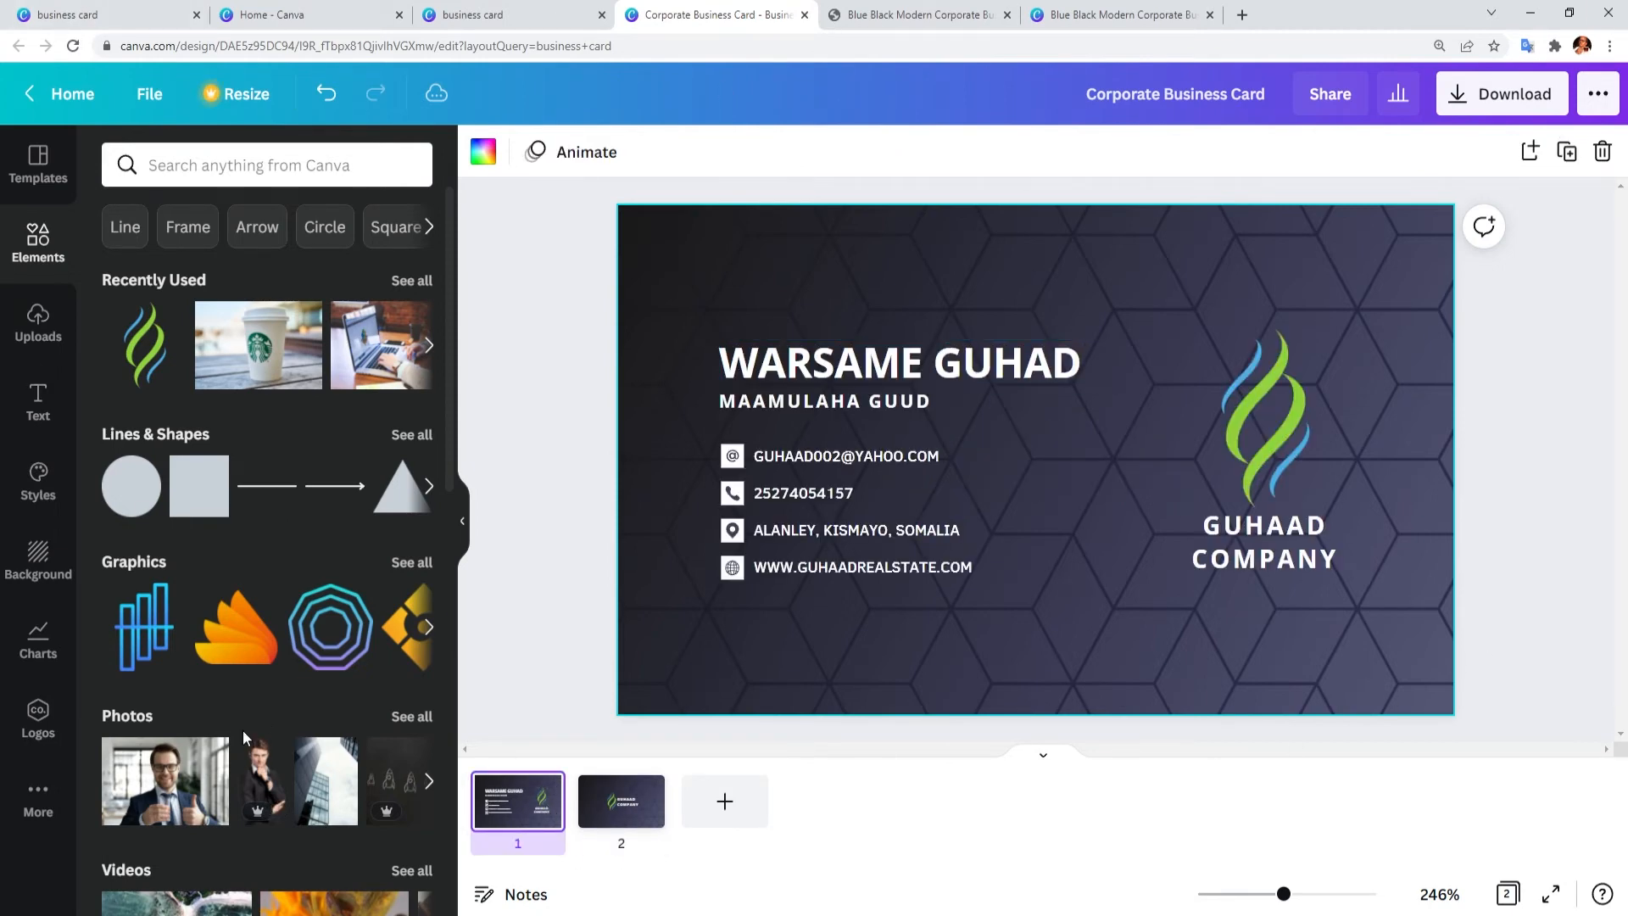
pyautogui.click(591, 821)
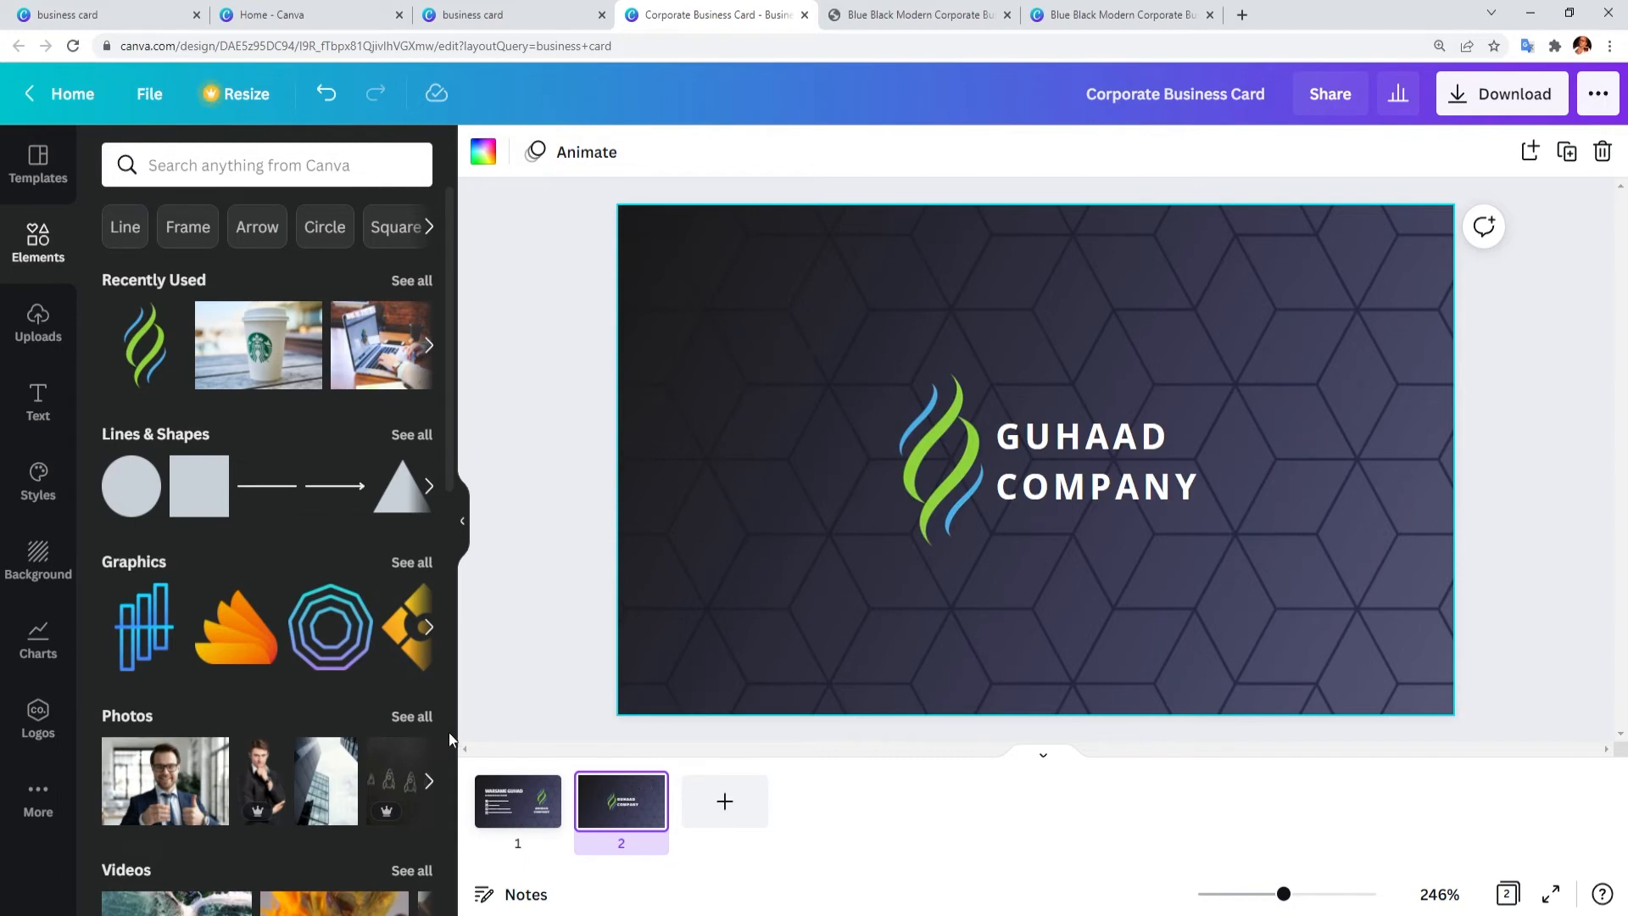
pyautogui.click(512, 820)
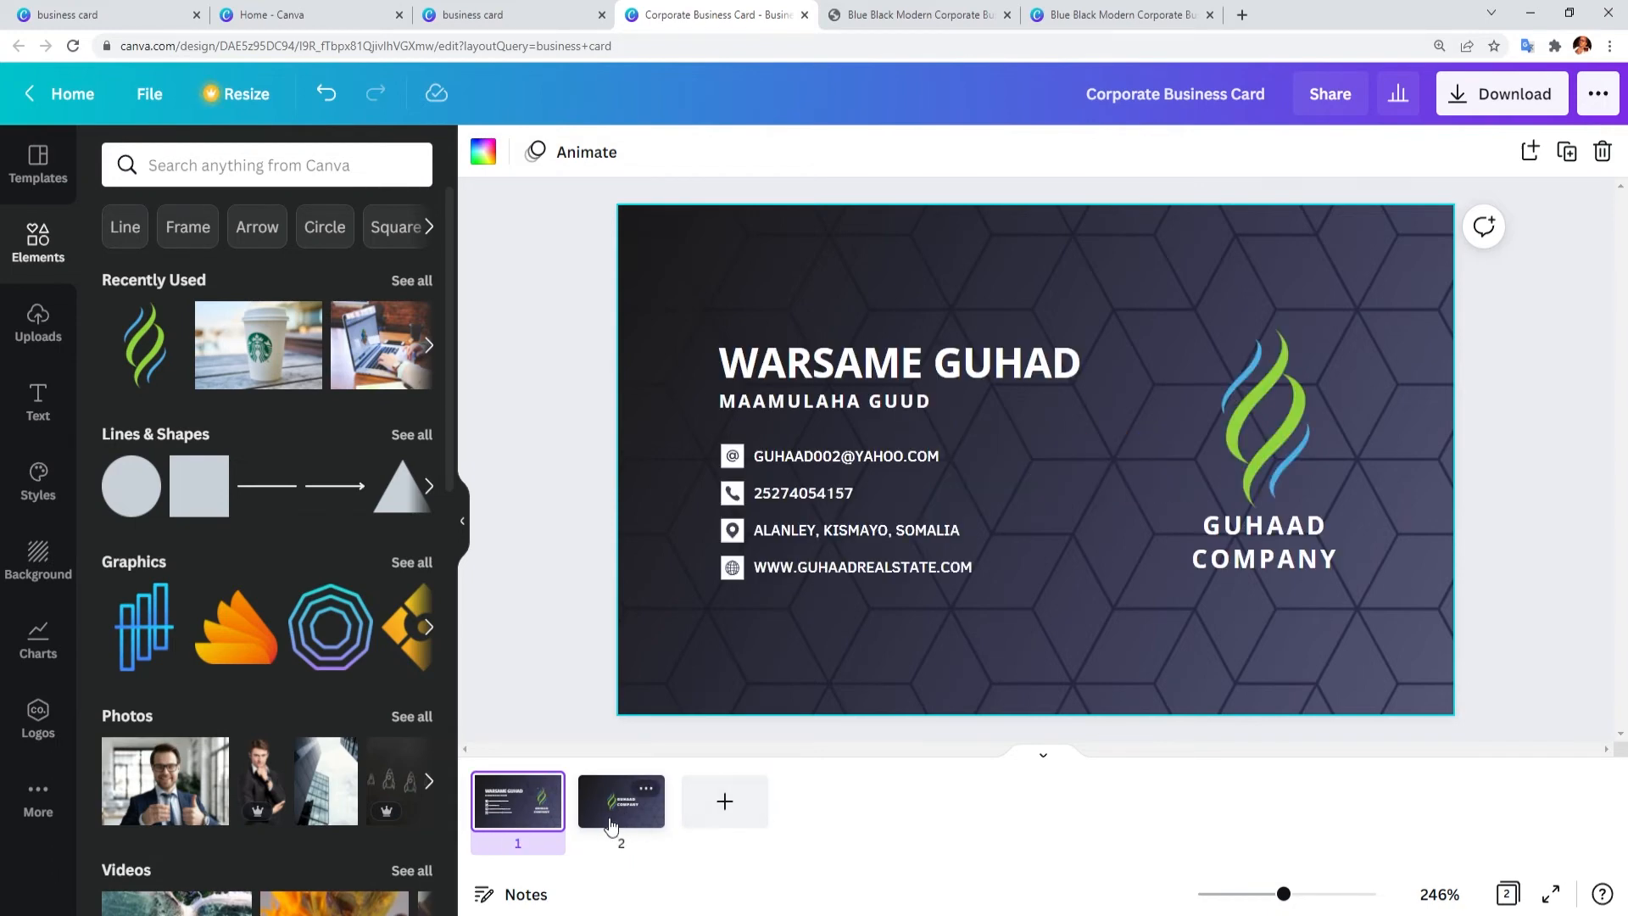
pyautogui.click(613, 821)
pyautogui.click(543, 810)
pyautogui.scroll(-10, 268, 594)
pyautogui.click(1012, 521)
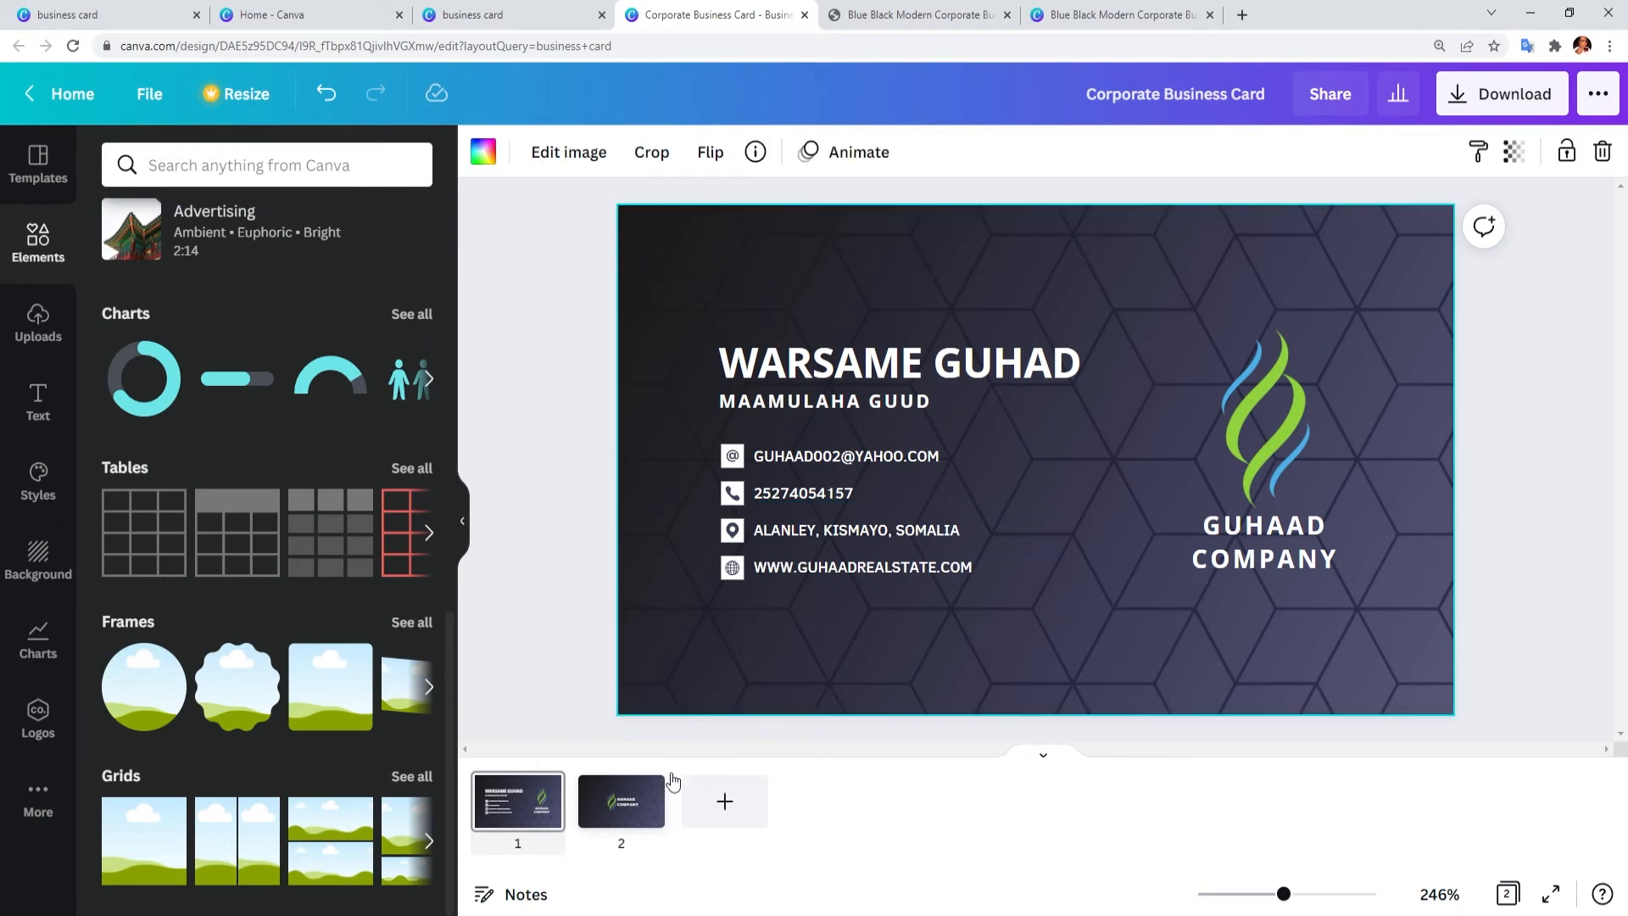
pyautogui.click(646, 788)
pyautogui.click(543, 797)
pyautogui.click(647, 788)
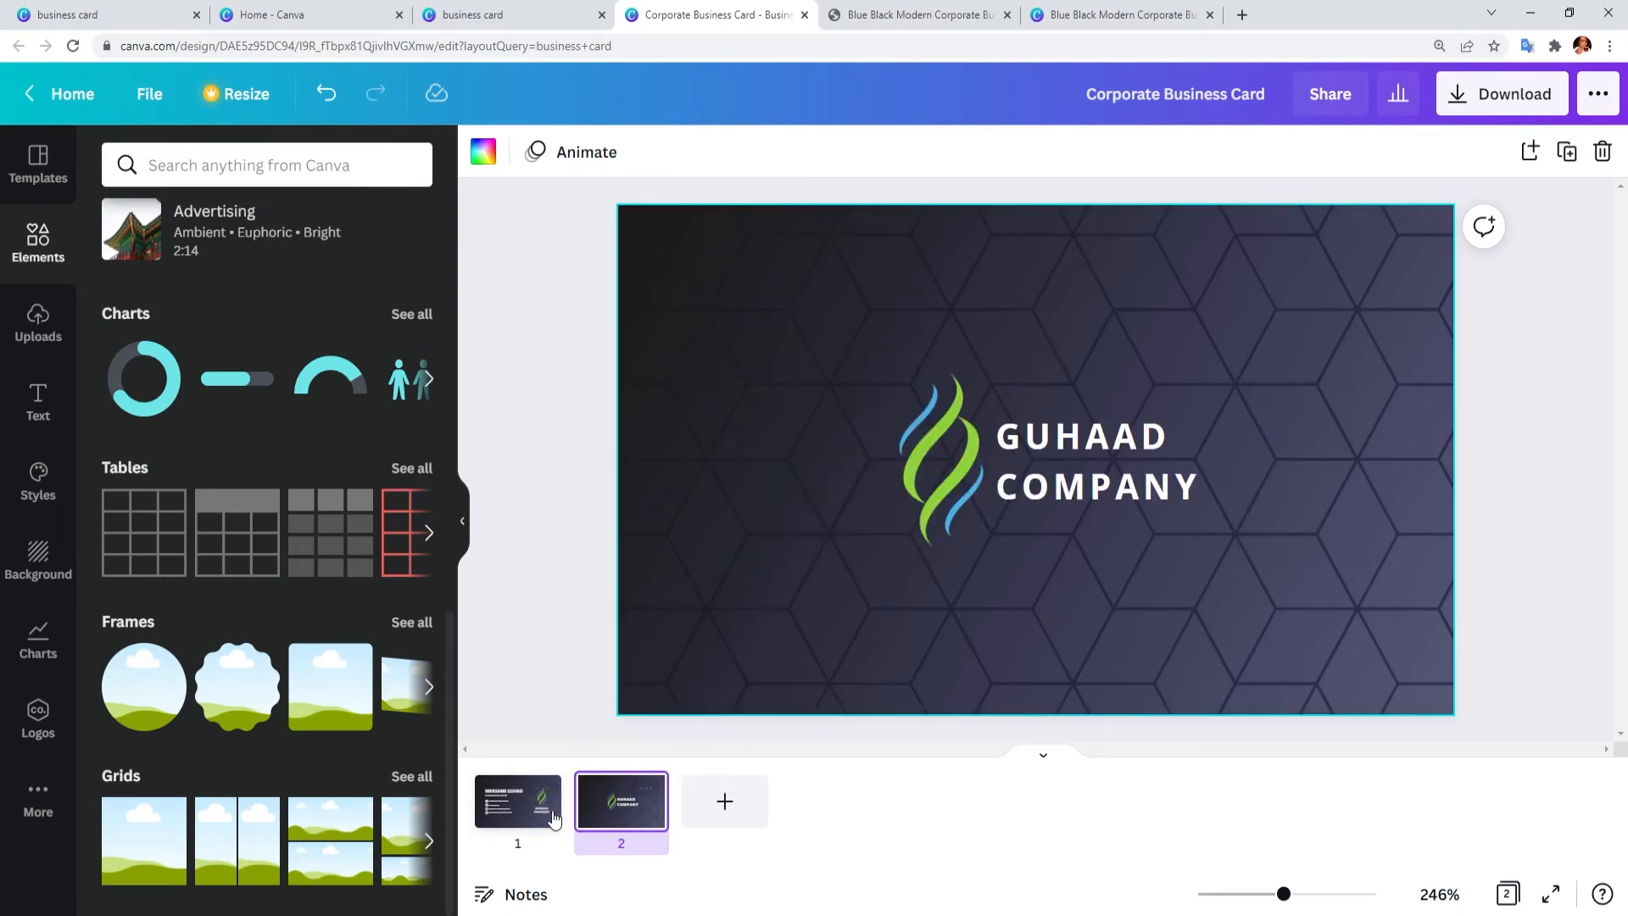
pyautogui.click(555, 819)
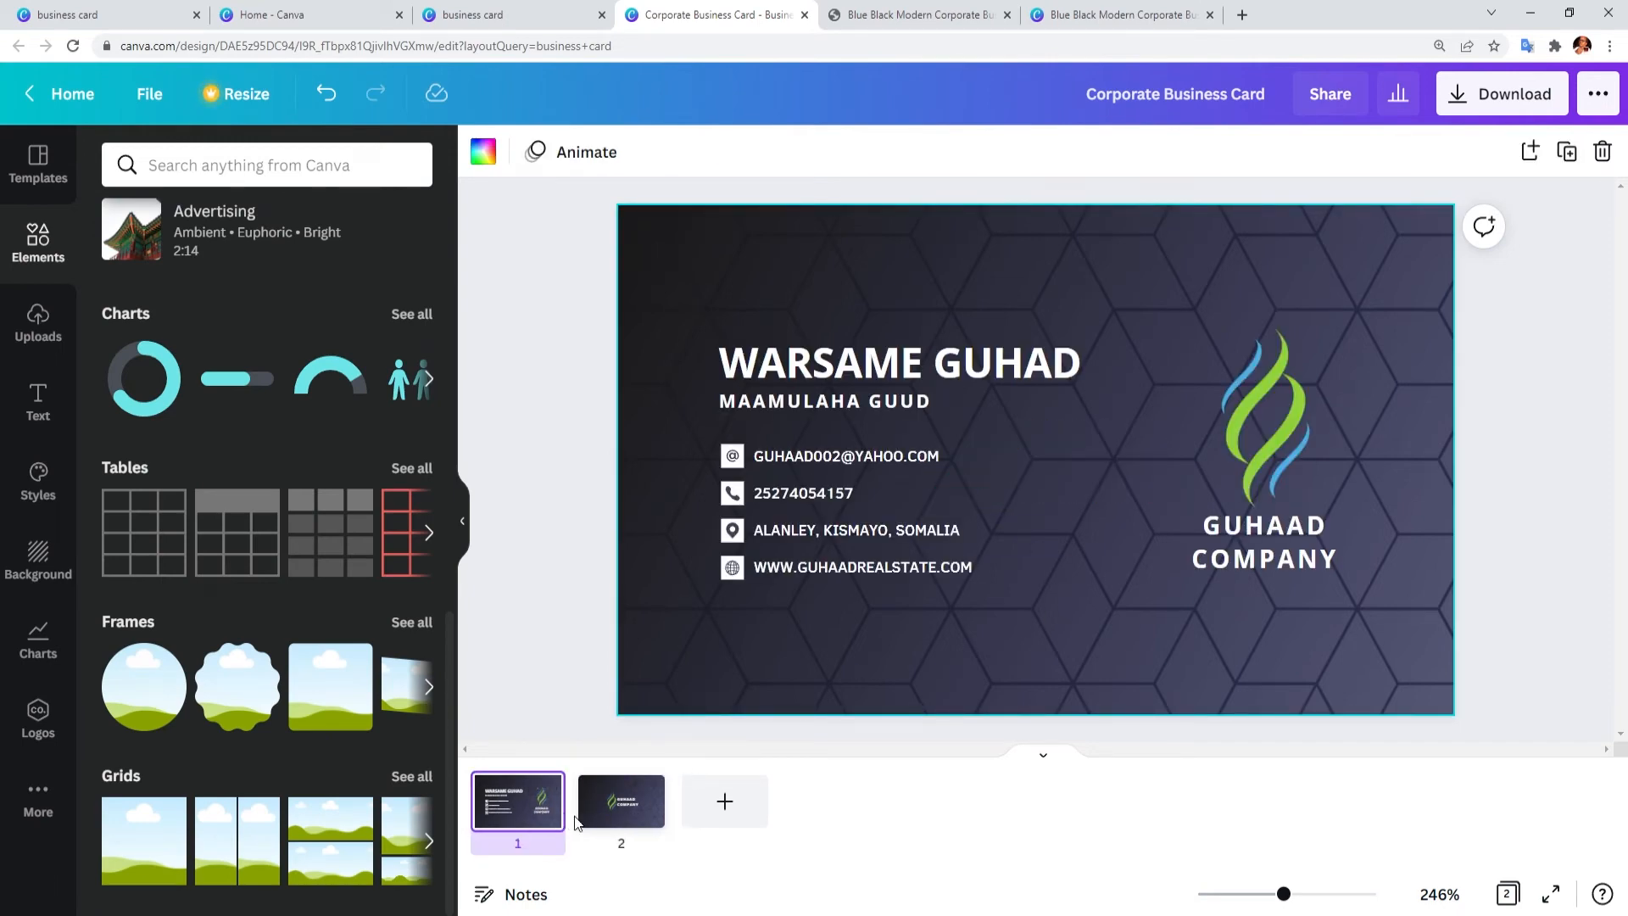
pyautogui.click(592, 816)
pyautogui.click(528, 810)
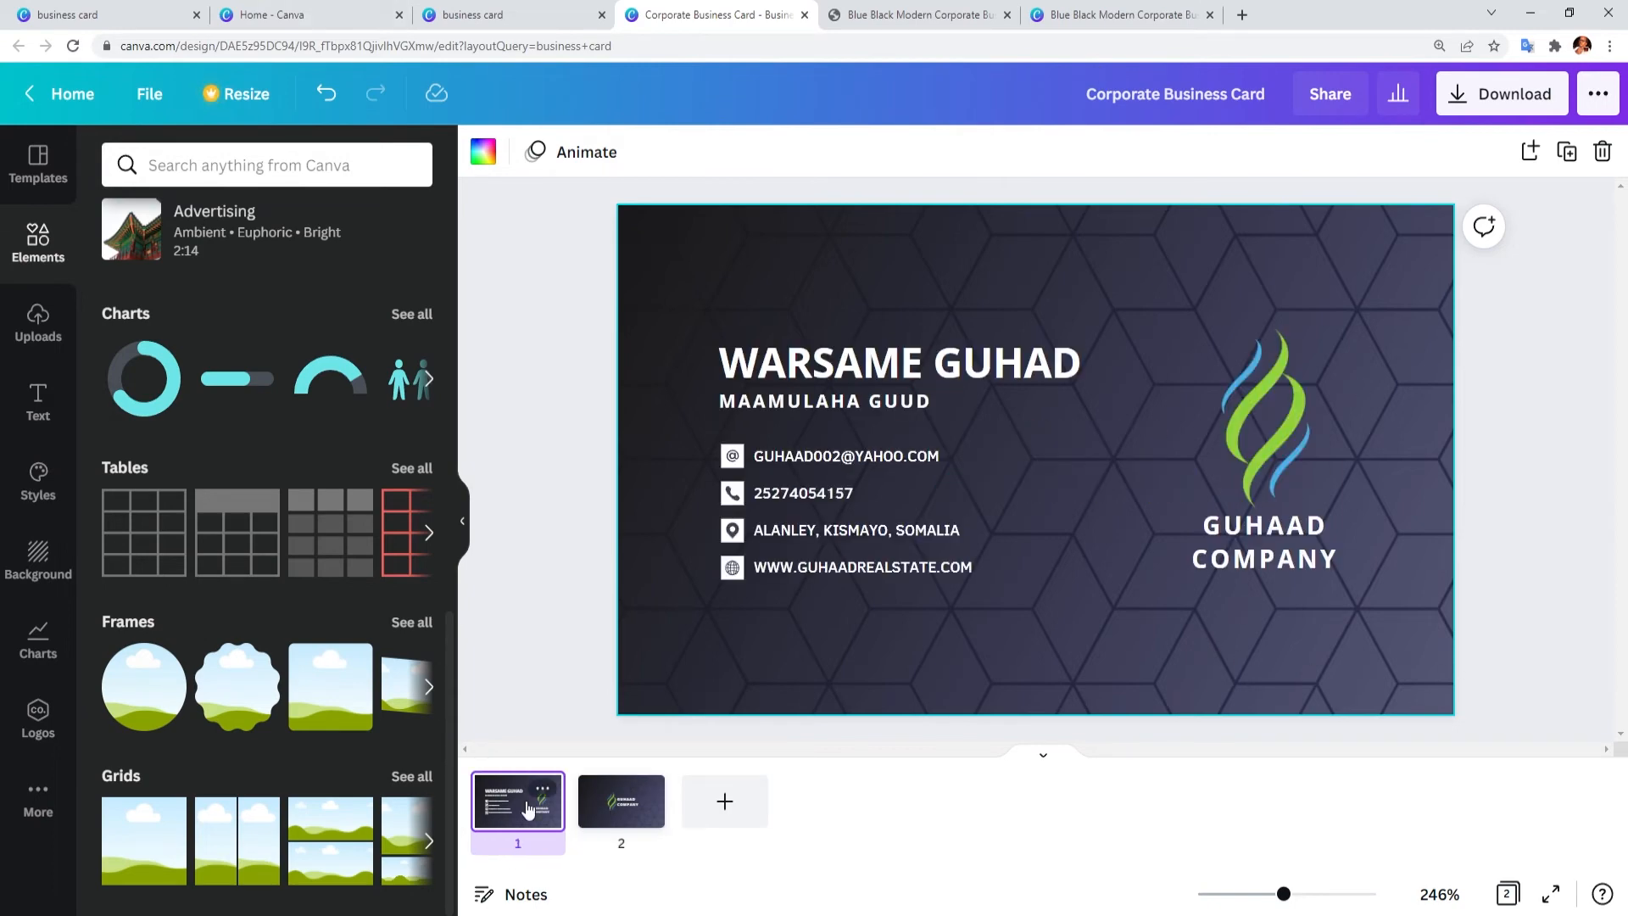